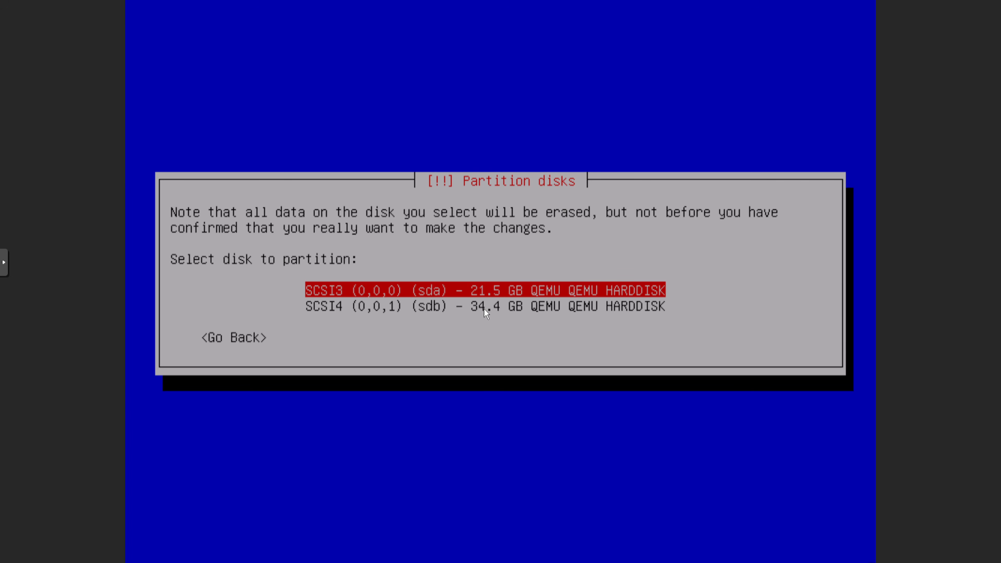
Install to the 21.5 GB sda disk with the United States deb.debian.org mirror, then reboot
key(Return)
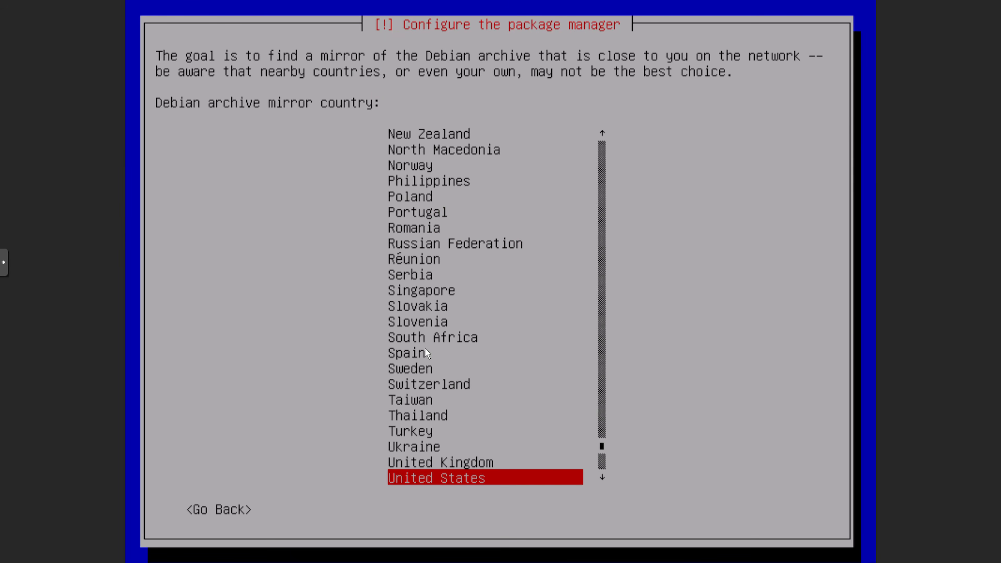
key(Up)
key(Down)
key(Return)
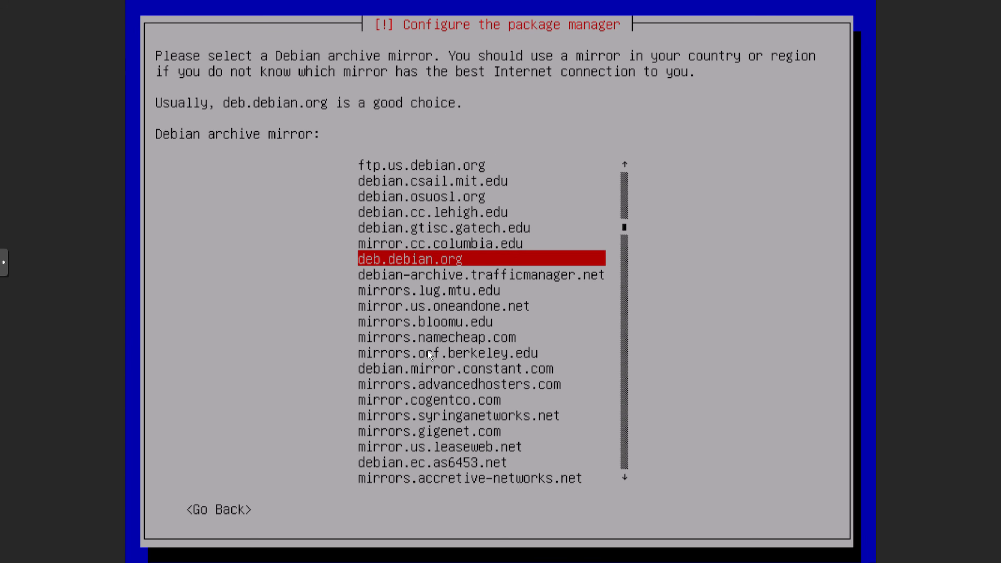
key(Return)
key(Return)
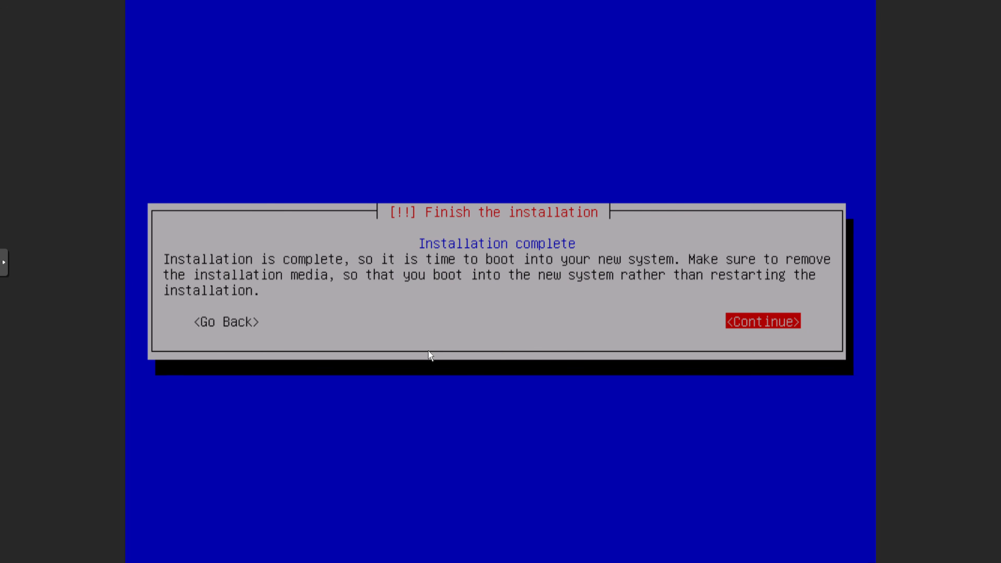
key(Return)
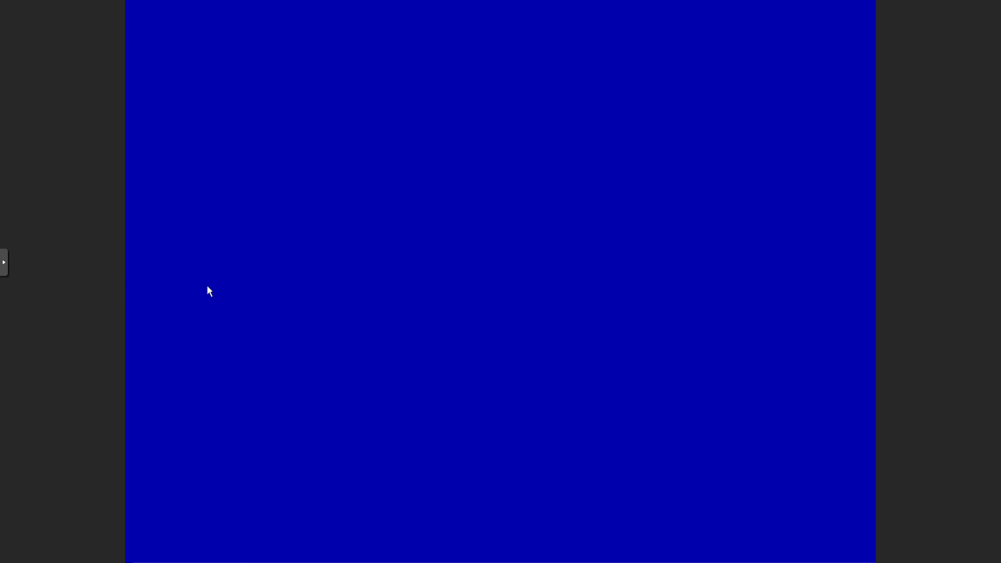
Leave the full-screen noVNC console view
click(3, 265)
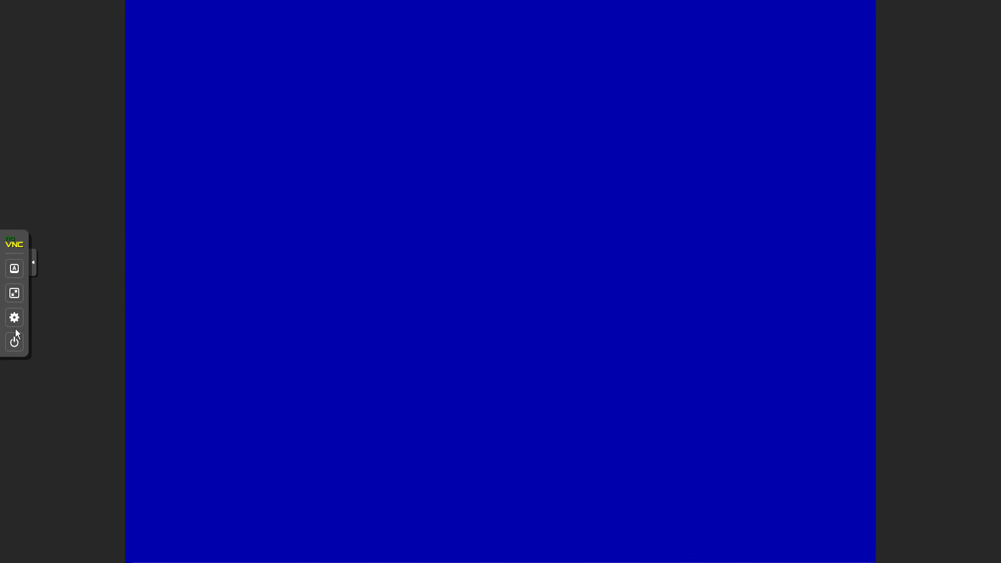
click(14, 295)
click(14, 293)
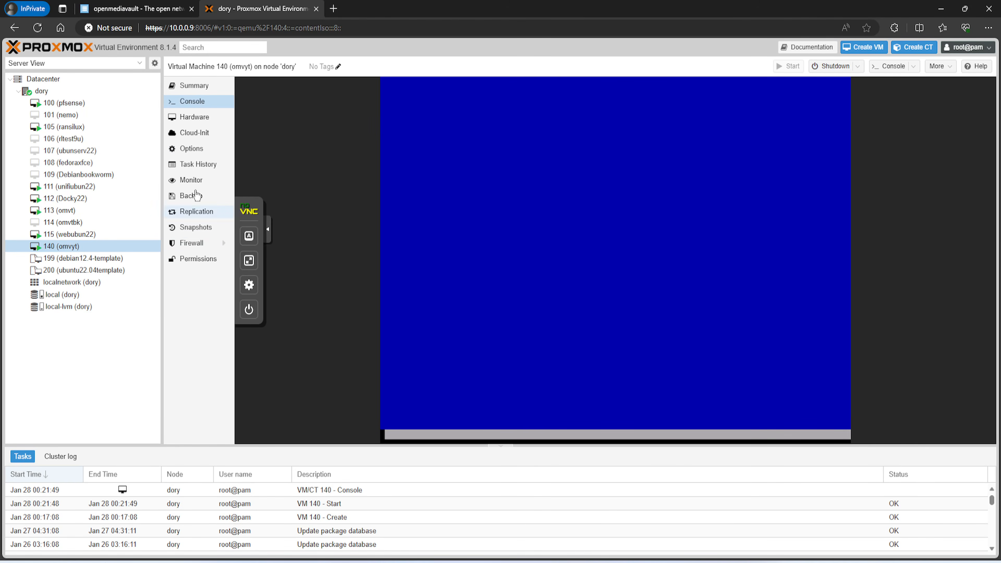
Set VM 140's CD/DVD drive to 'Do not use any media' and return to its Console
click(193, 117)
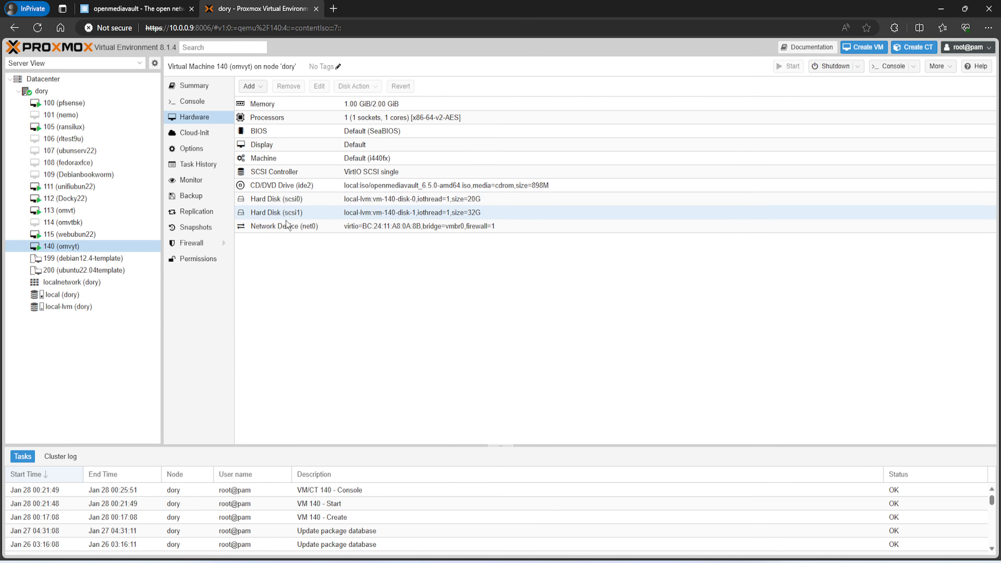
click(288, 186)
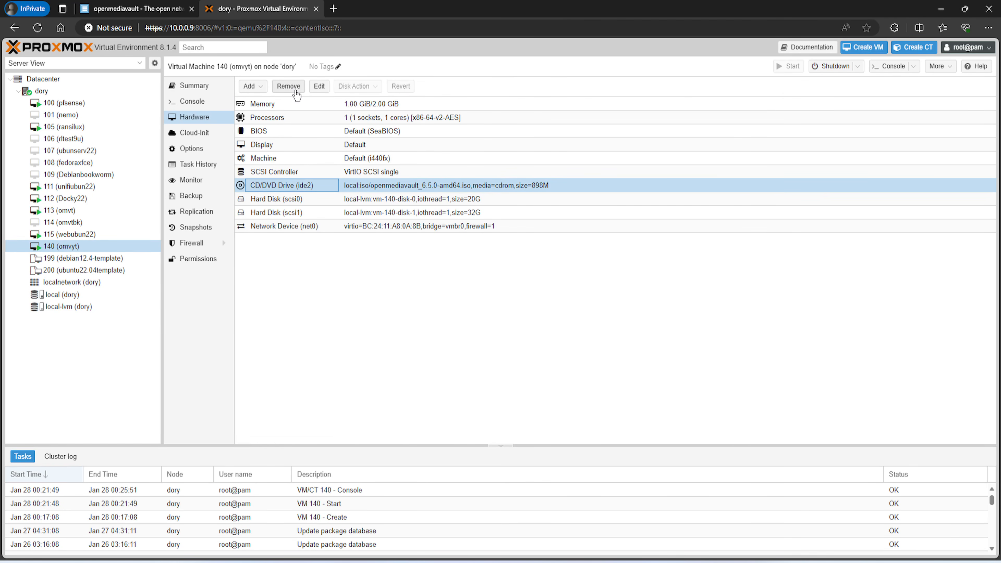
click(319, 87)
click(424, 332)
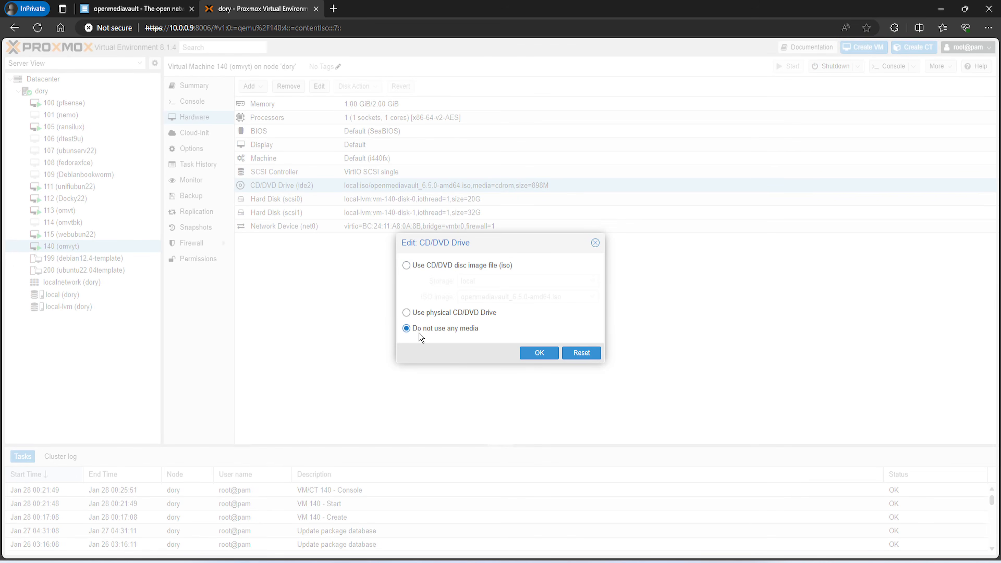
click(537, 353)
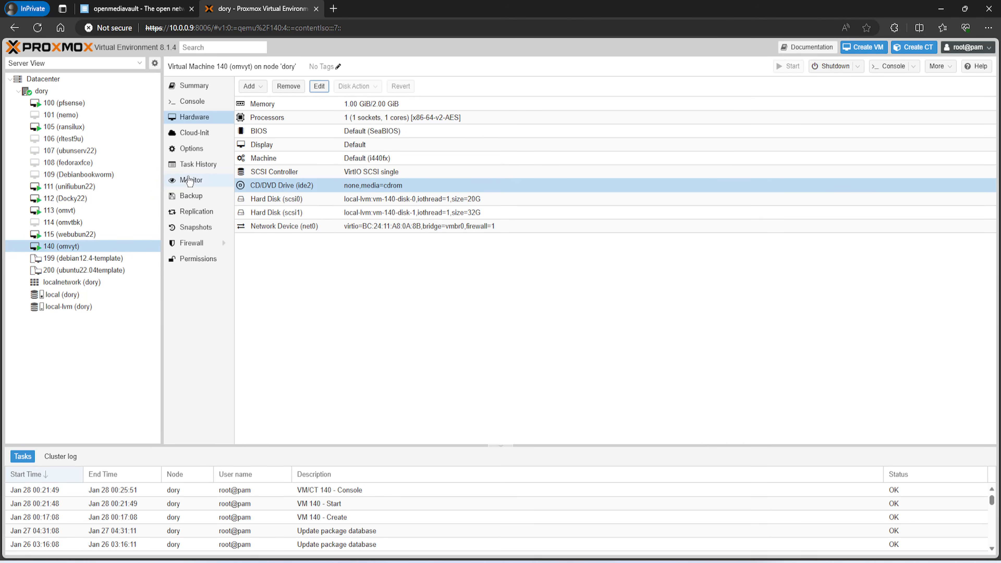
click(188, 101)
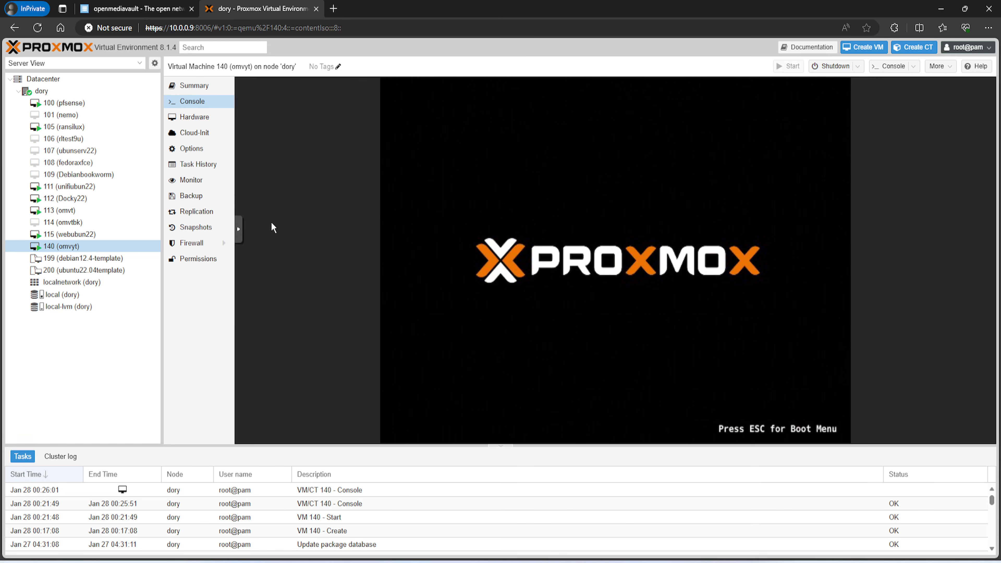
Watch VM 140 boot full screen until the login prompt shows 10.0.0.194, then exit full screen
click(239, 229)
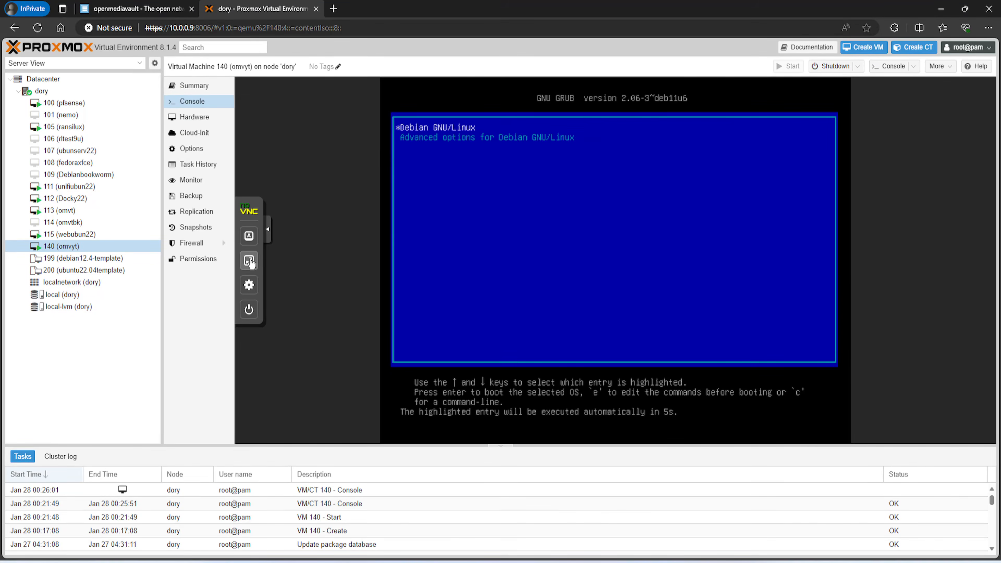
click(248, 260)
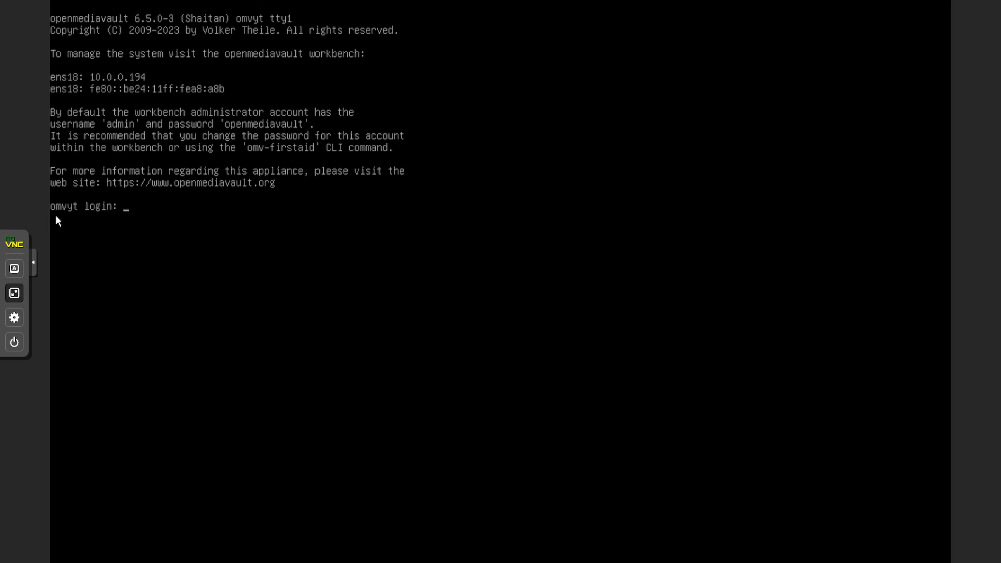
click(15, 292)
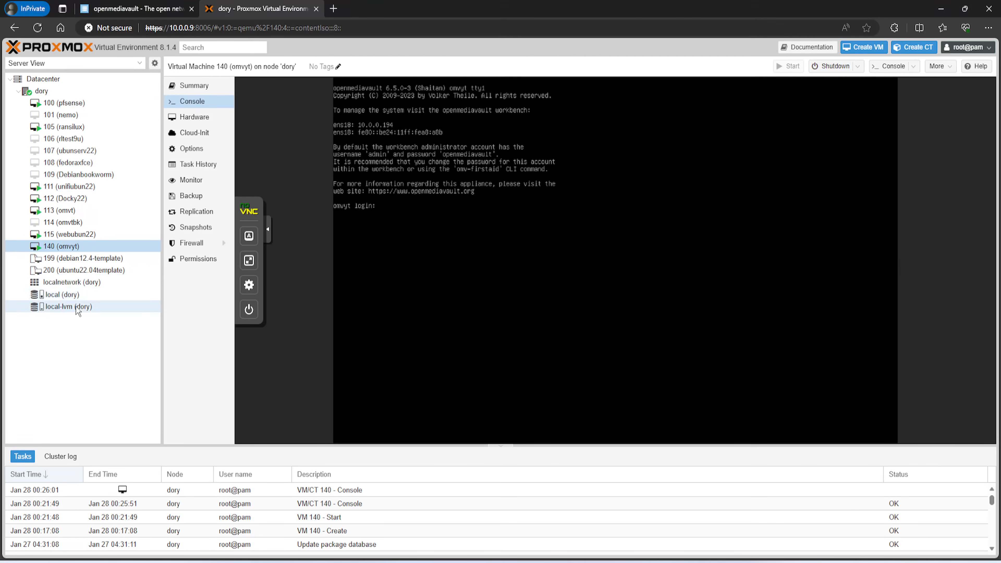
Load the openmediavault login page at 10.0.0.194 in a new browser tab
click(335, 9)
text(10)
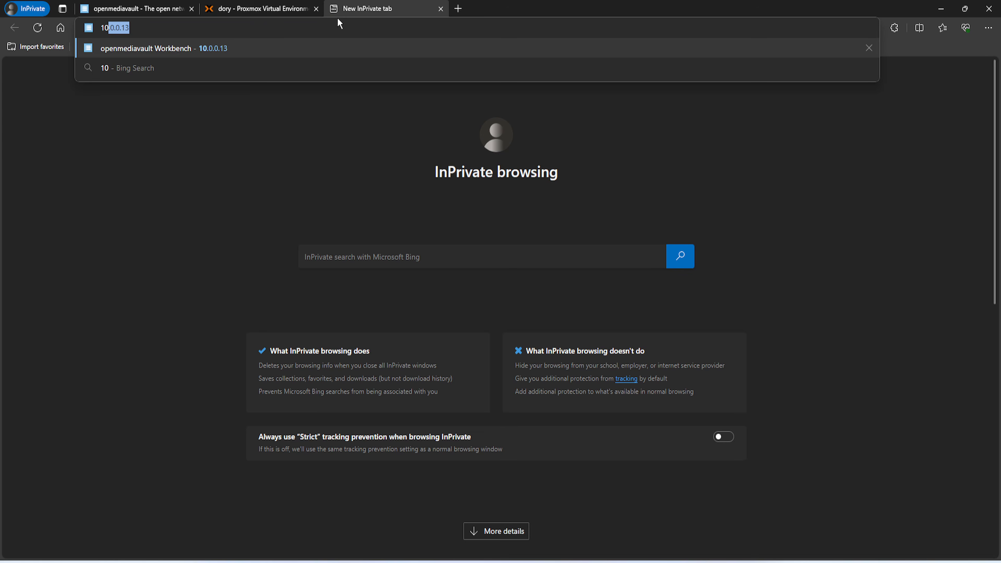
text(.0)
click(191, 29)
drag(122, 29, 184, 30)
text(194)
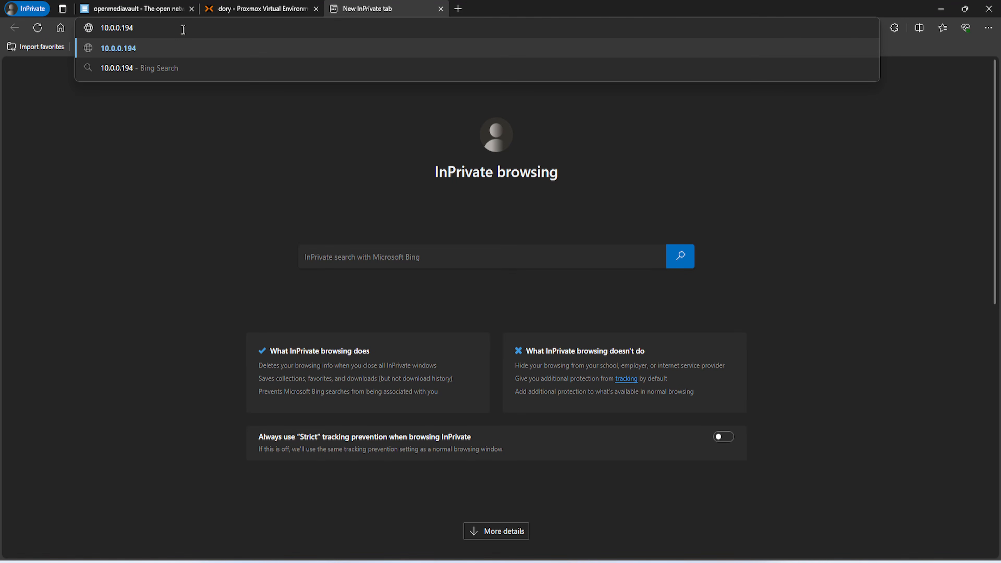
key(Return)
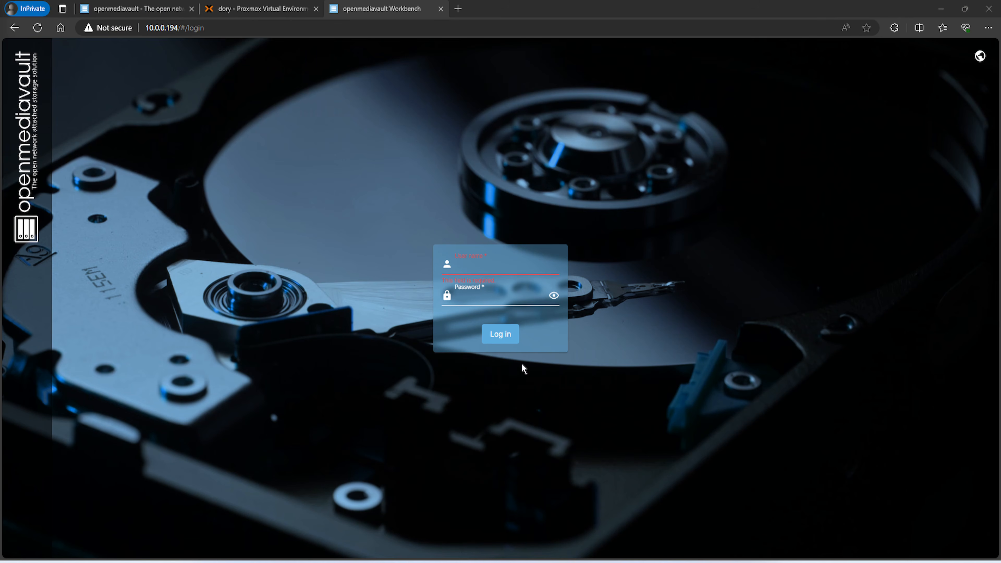
Sign in as admin with the default administrator password
click(491, 272)
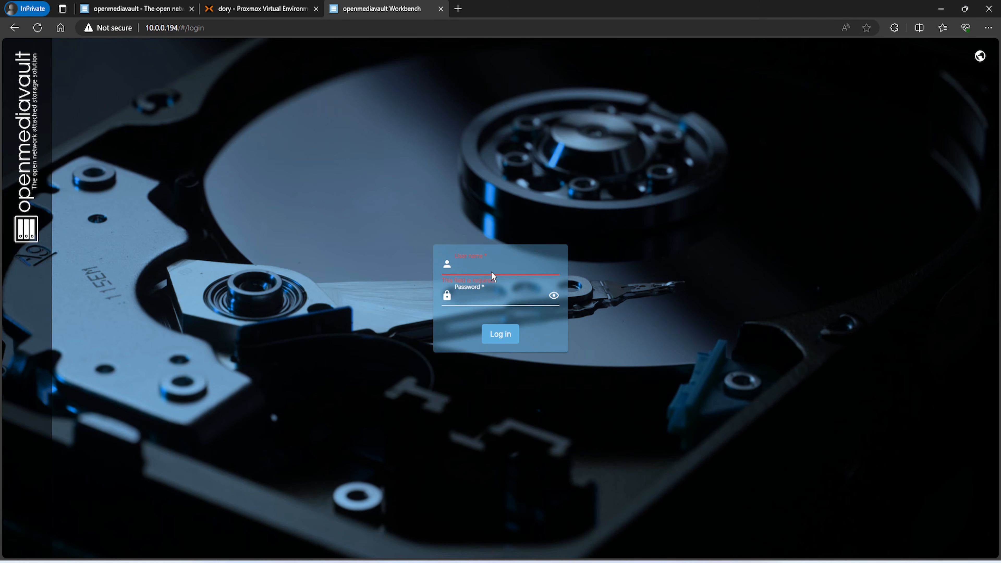
click(491, 272)
text(admin)
key(Tab)
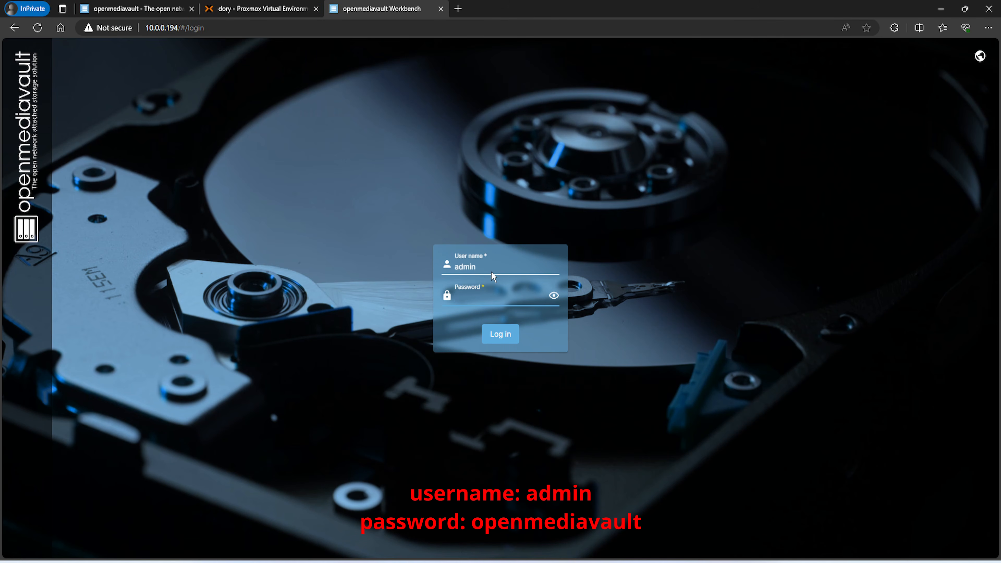
text(o)
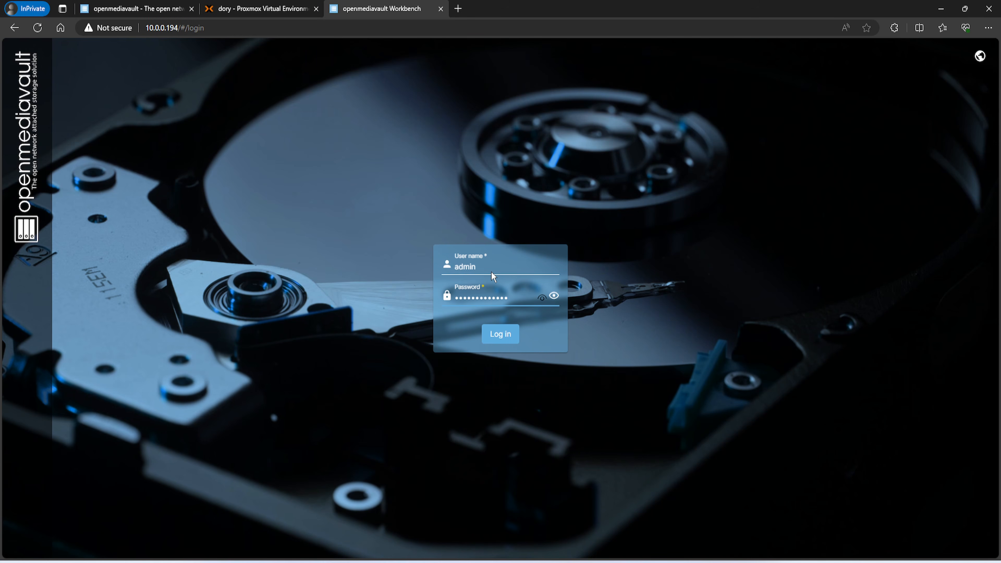
key(Return)
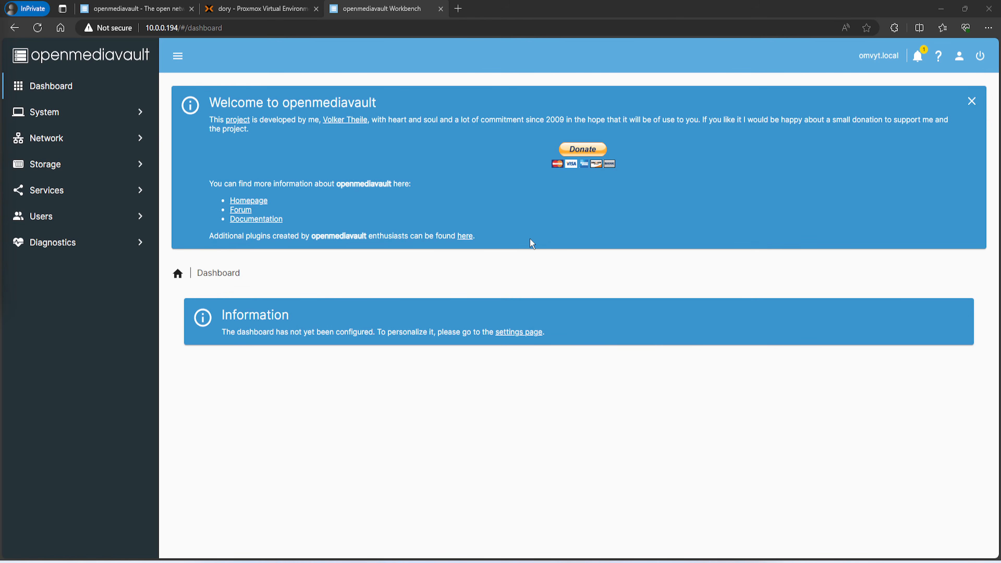
Enable all dashboard widgets except S.M.A.R.T., Network Interfaces (table) and Services (table), and save
click(972, 102)
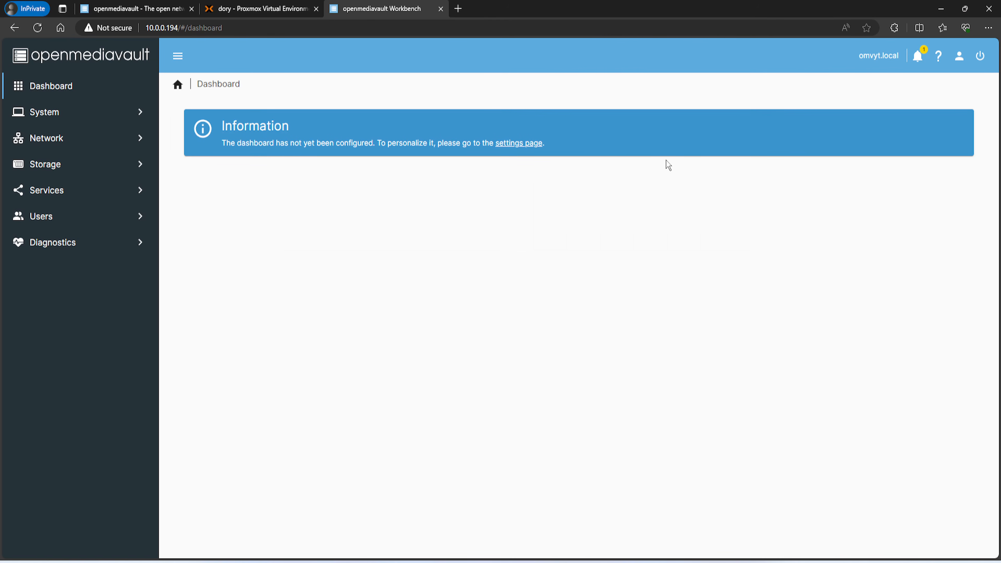
click(510, 145)
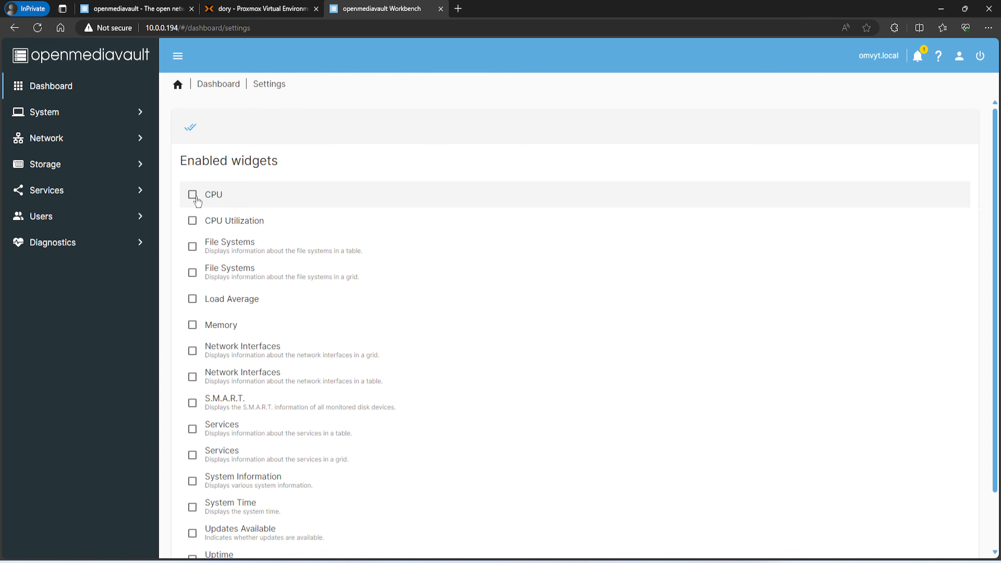
click(191, 130)
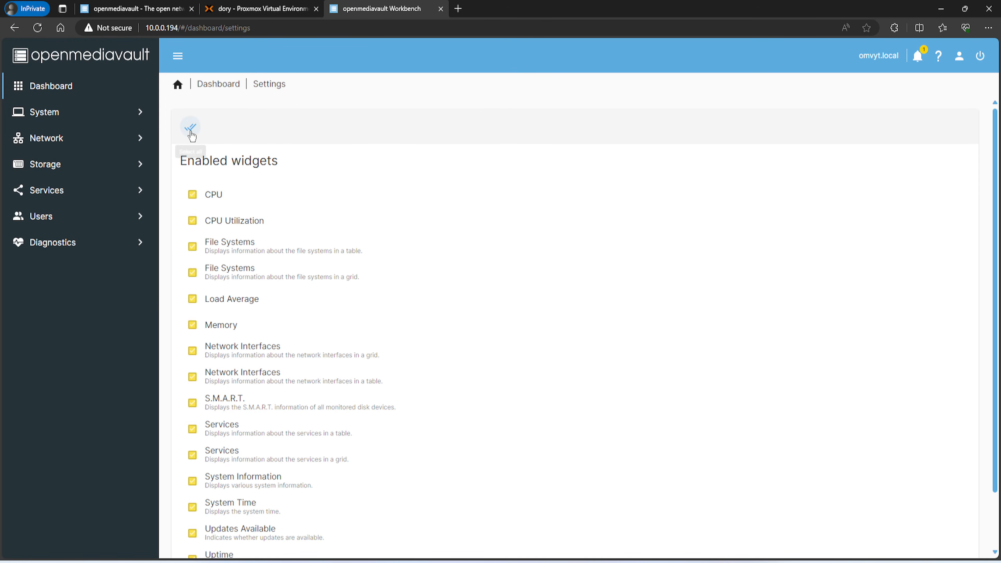
scroll(195, 227, down, 2)
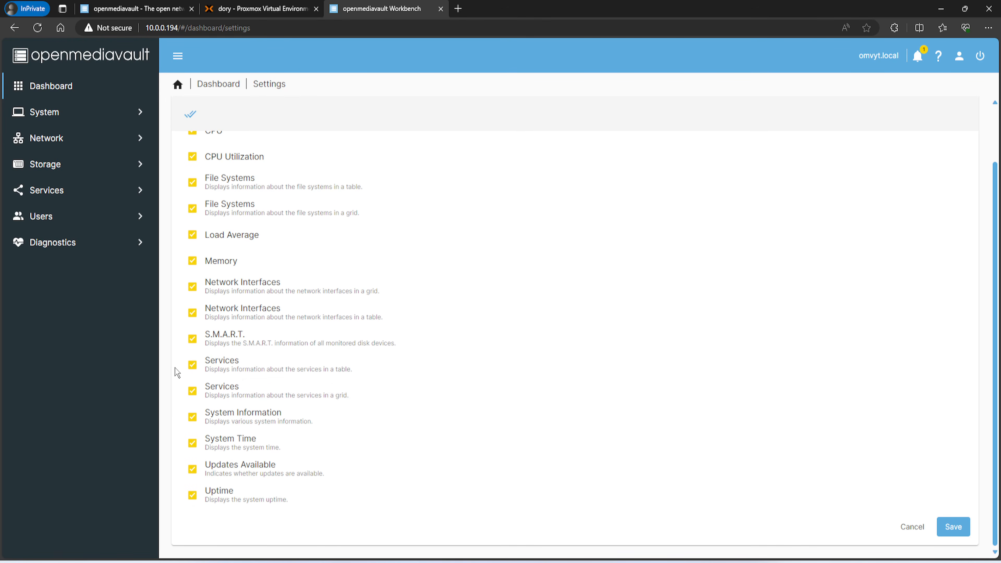
click(194, 340)
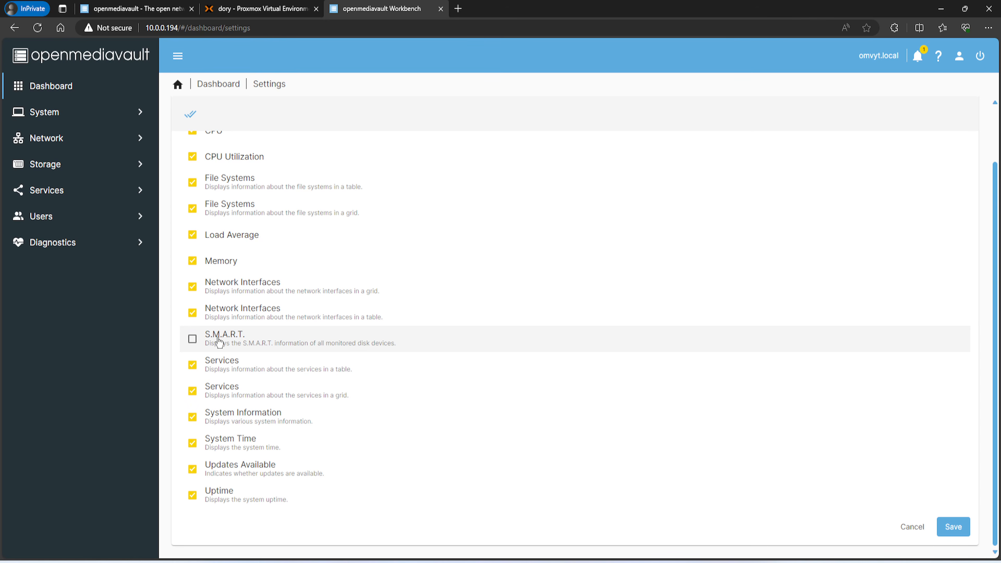
click(256, 315)
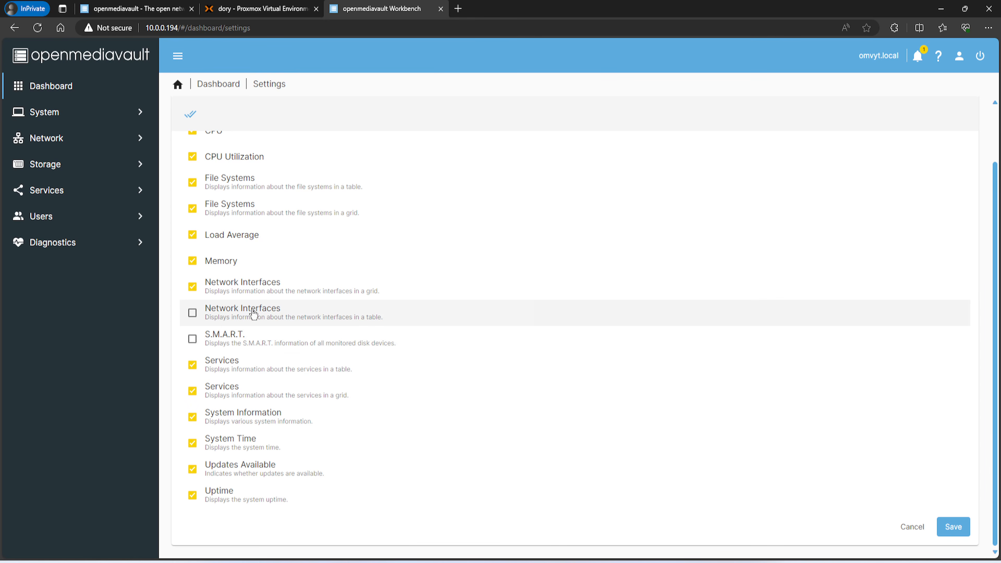
click(279, 363)
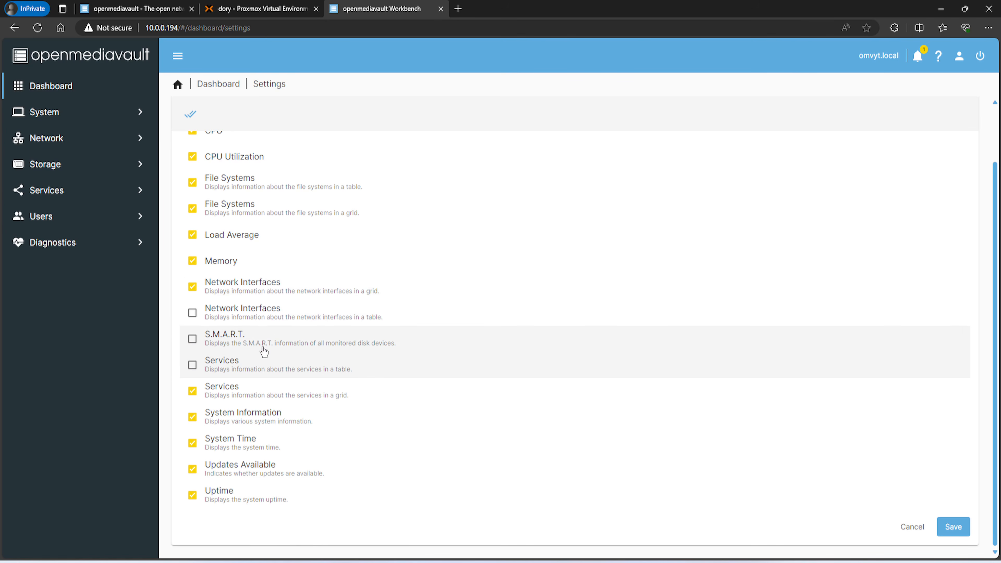
scroll(262, 347, up, 1)
scroll(303, 324, down, 1)
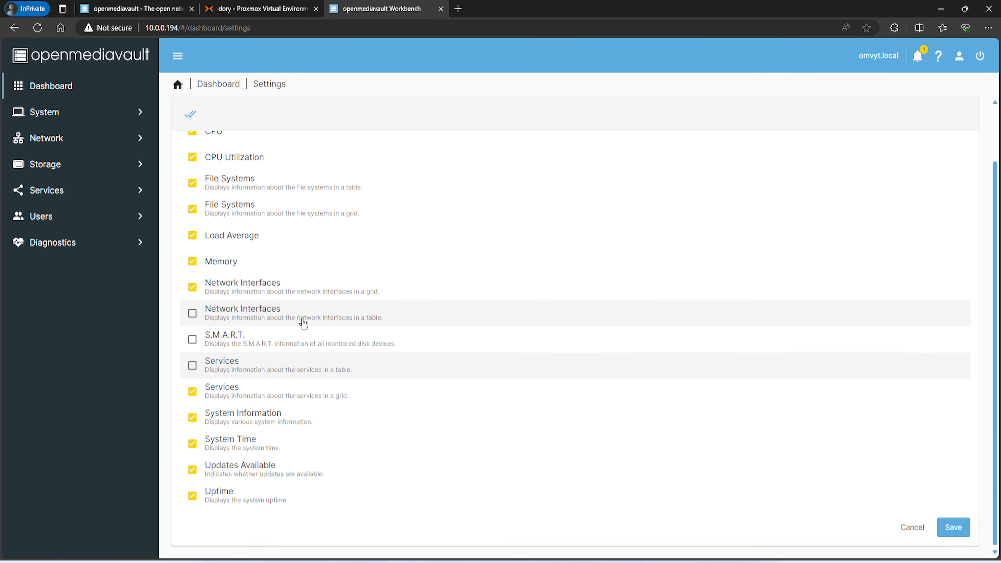
click(948, 527)
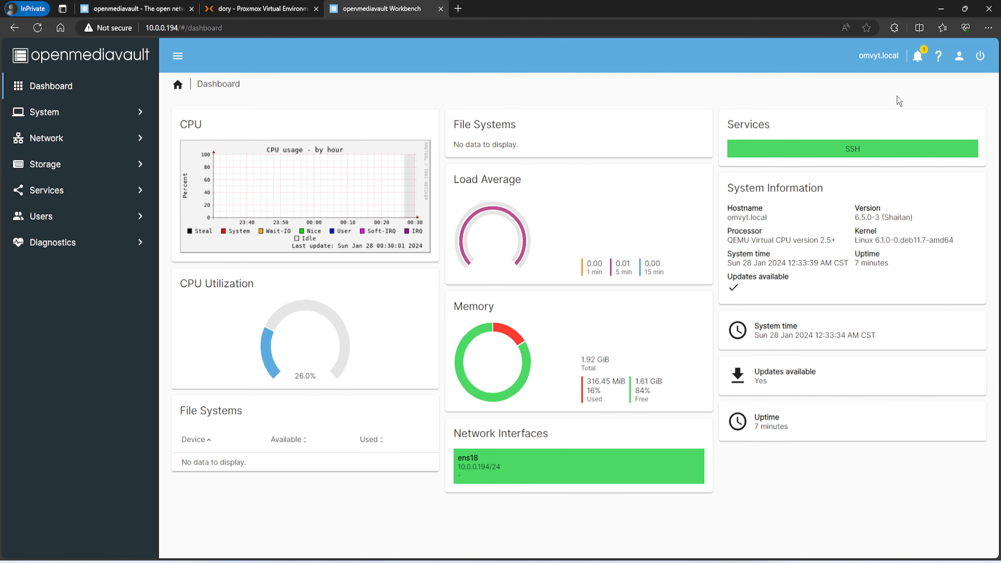
Use Change Password in the user menu to enter and confirm a new admin password, then save
click(959, 55)
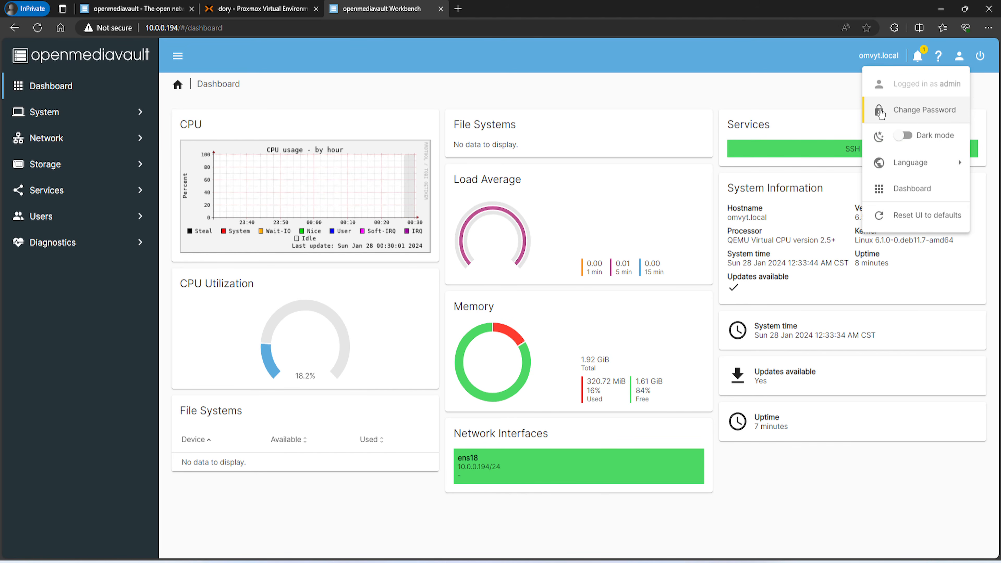
click(906, 111)
click(263, 132)
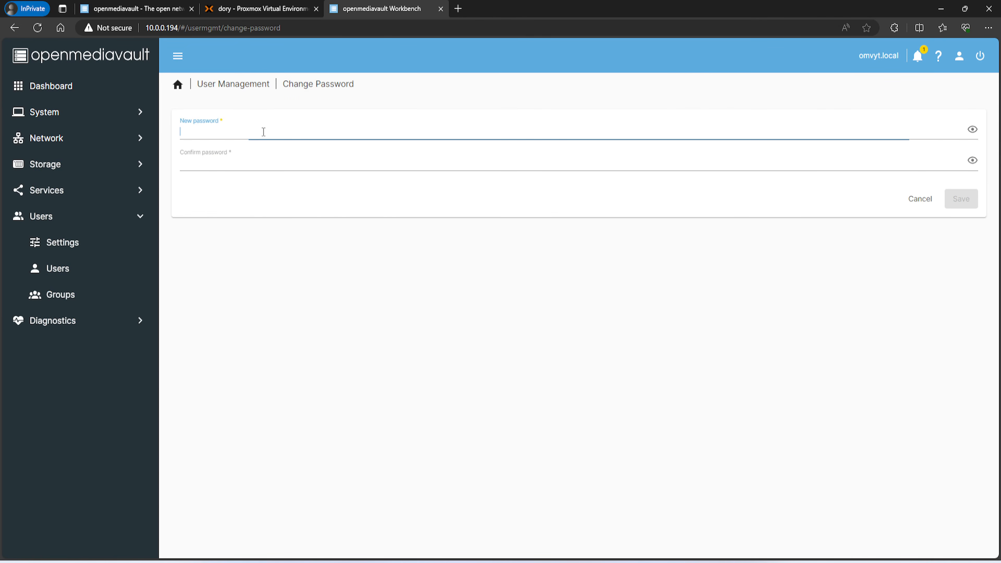
text(••••••)
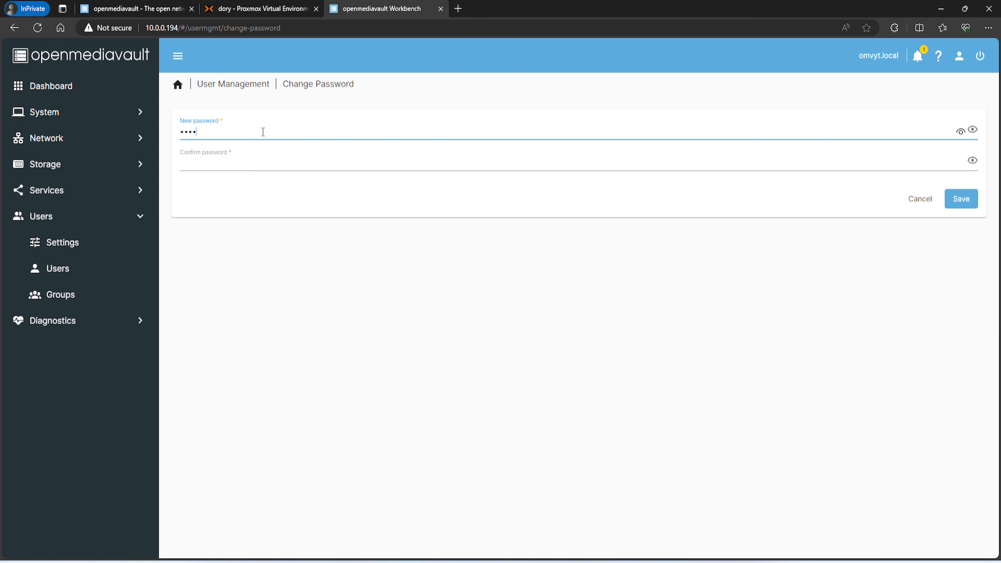
key(Tab)
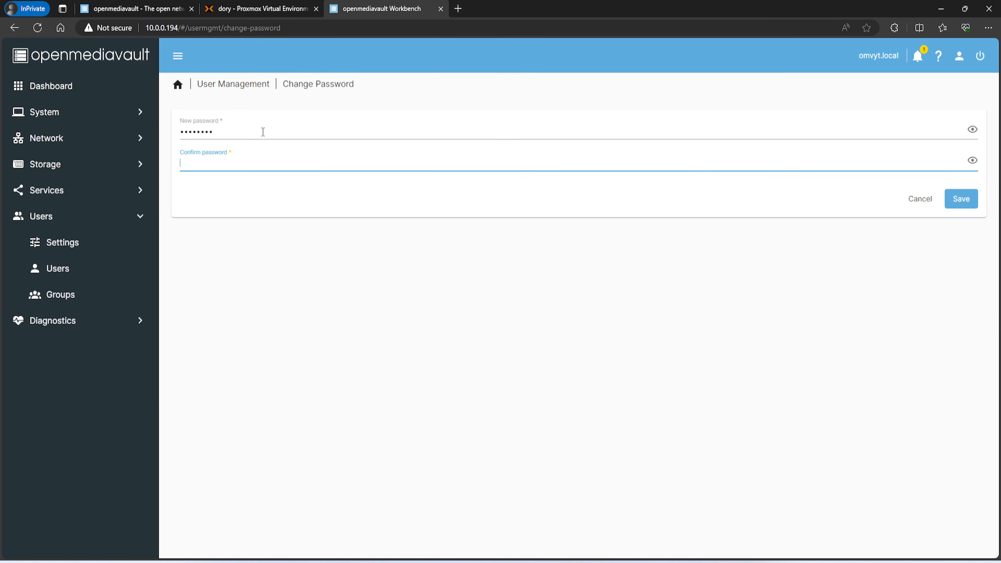
text(••••••••)
click(958, 203)
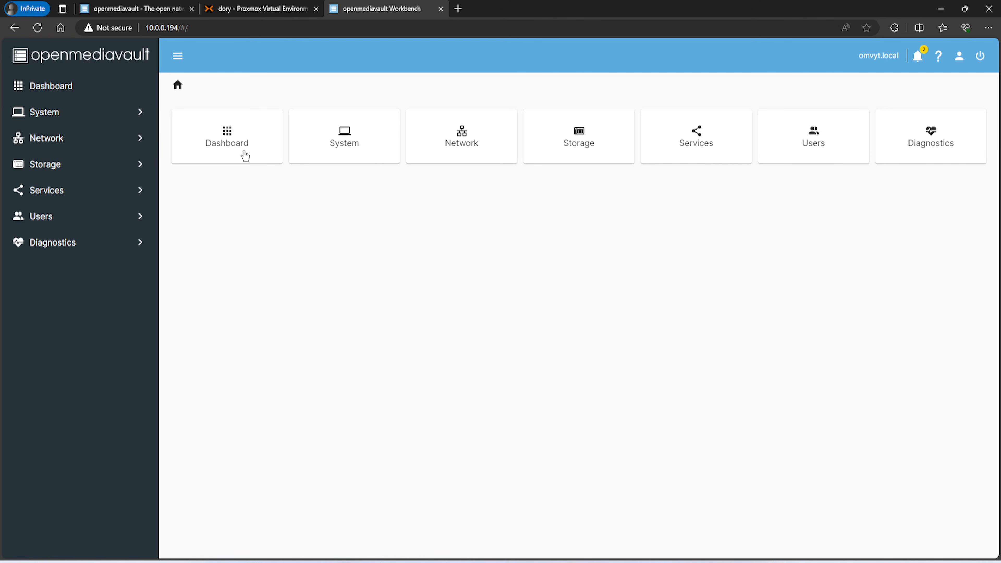
Open the ens18 interface for editing under Network > Interfaces
click(71, 97)
click(60, 114)
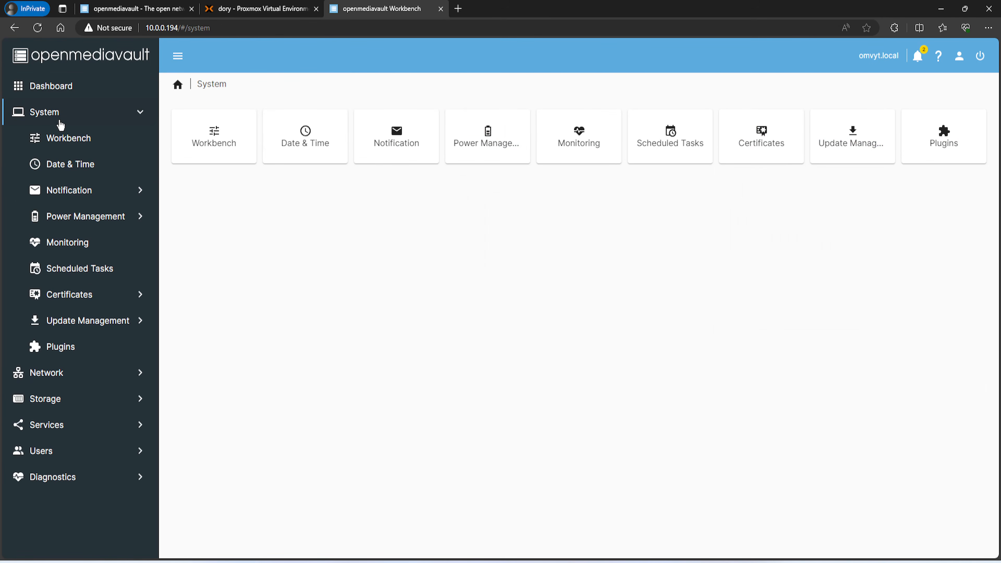
click(61, 376)
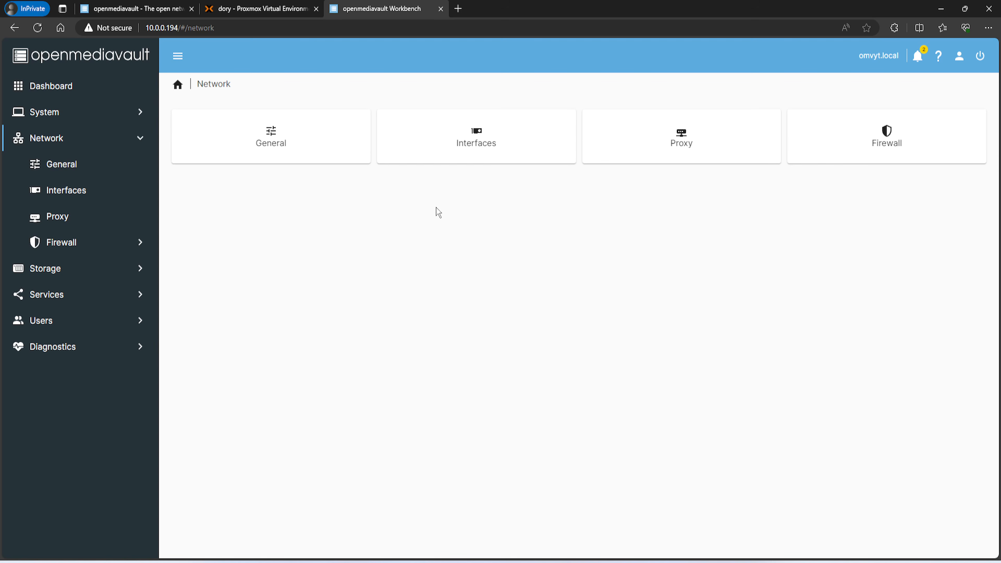
click(467, 151)
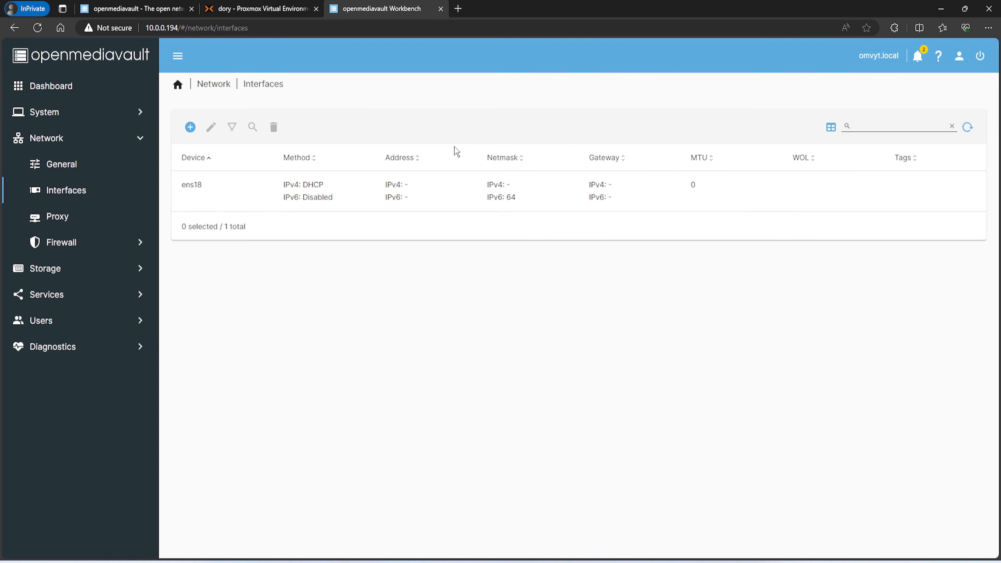
click(241, 195)
click(211, 127)
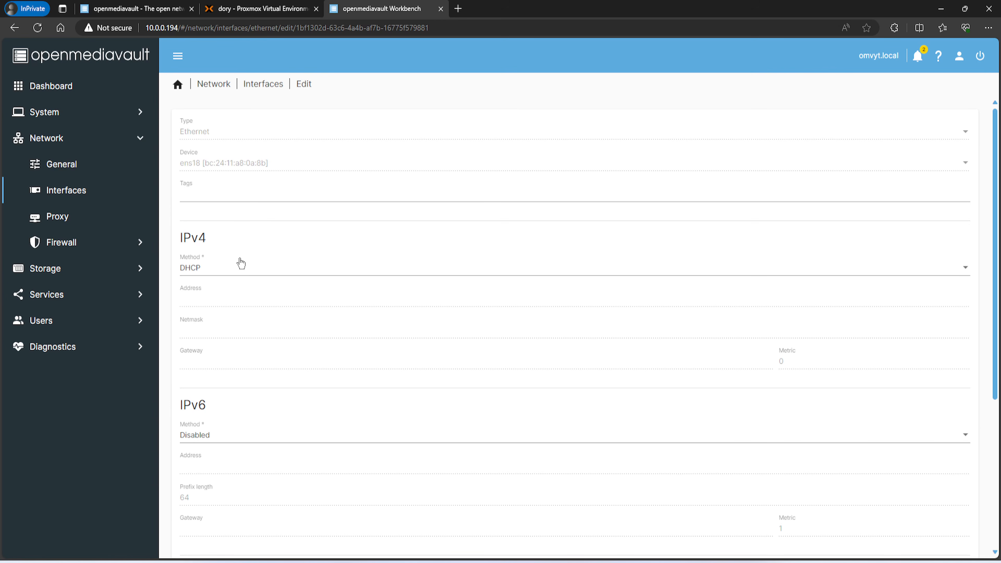
Set ens18 to static IPv4 10.0.0.40, netmask 255.255.255.0, gateway and DNS 10.0.0.1, and save
click(224, 273)
click(215, 292)
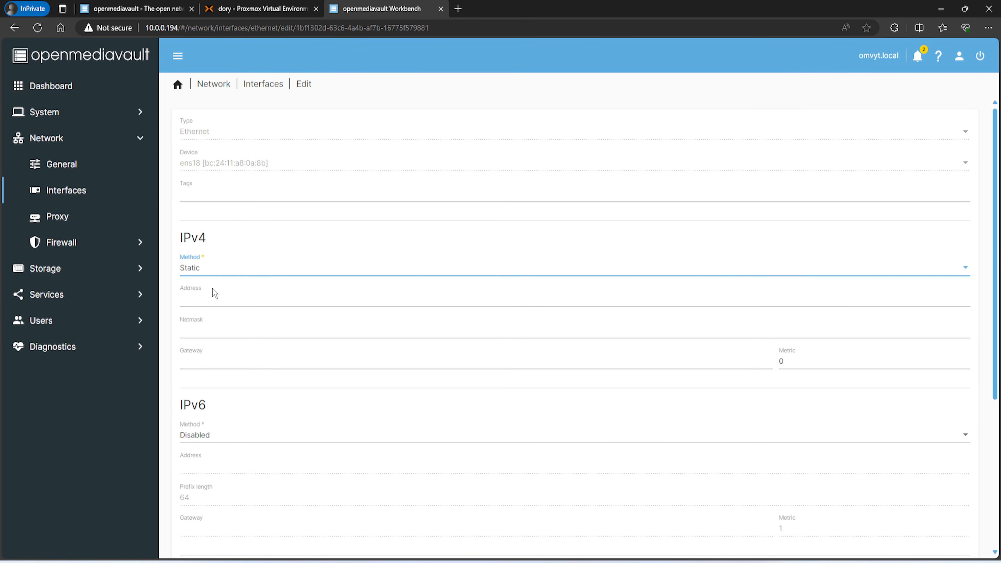
scroll(202, 278, down, 2)
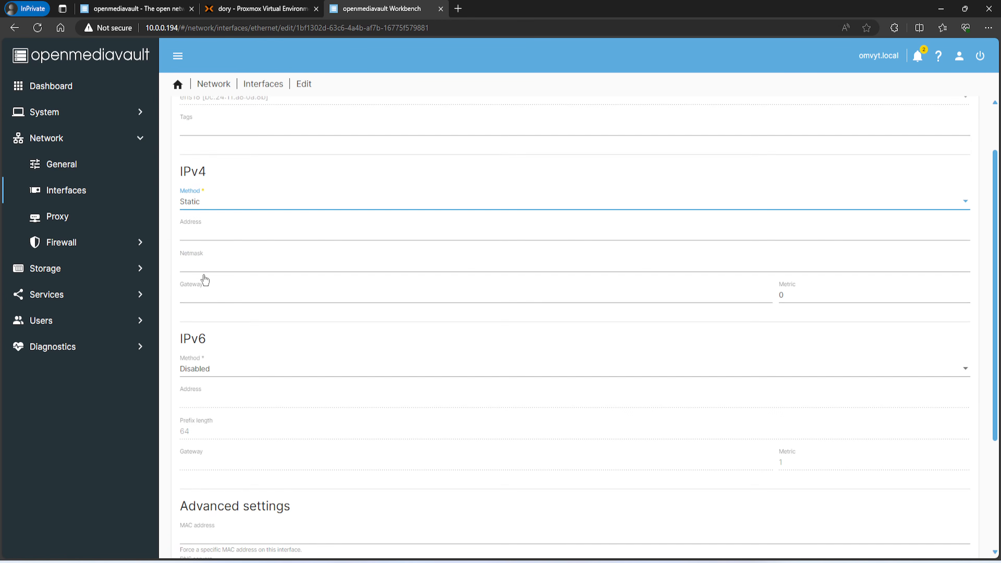
click(217, 235)
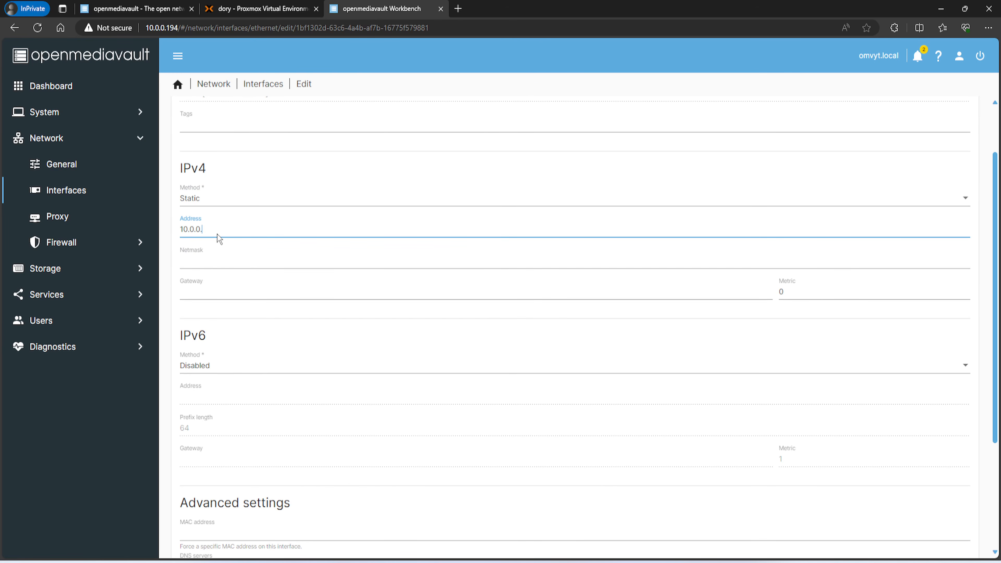
click(206, 264)
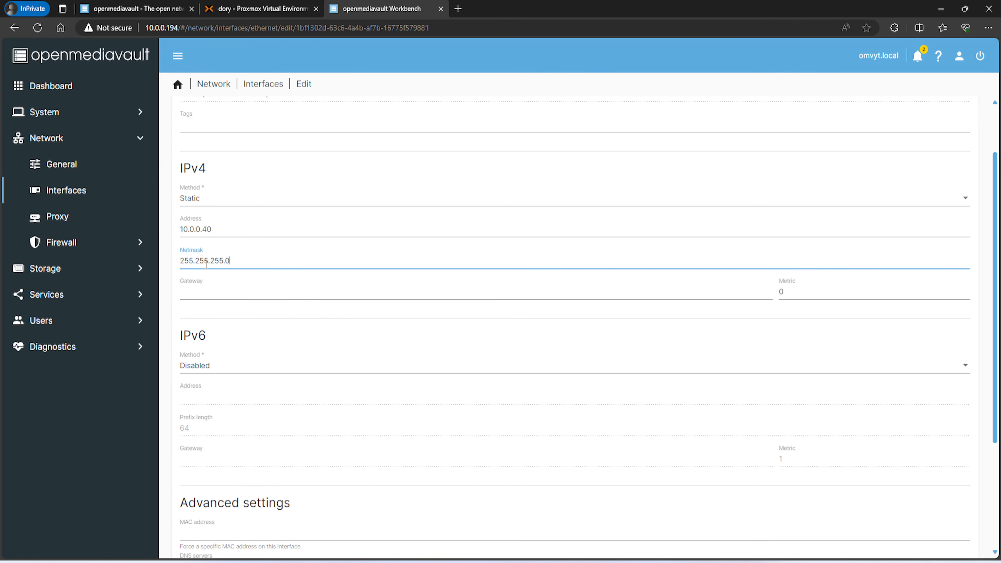
click(244, 292)
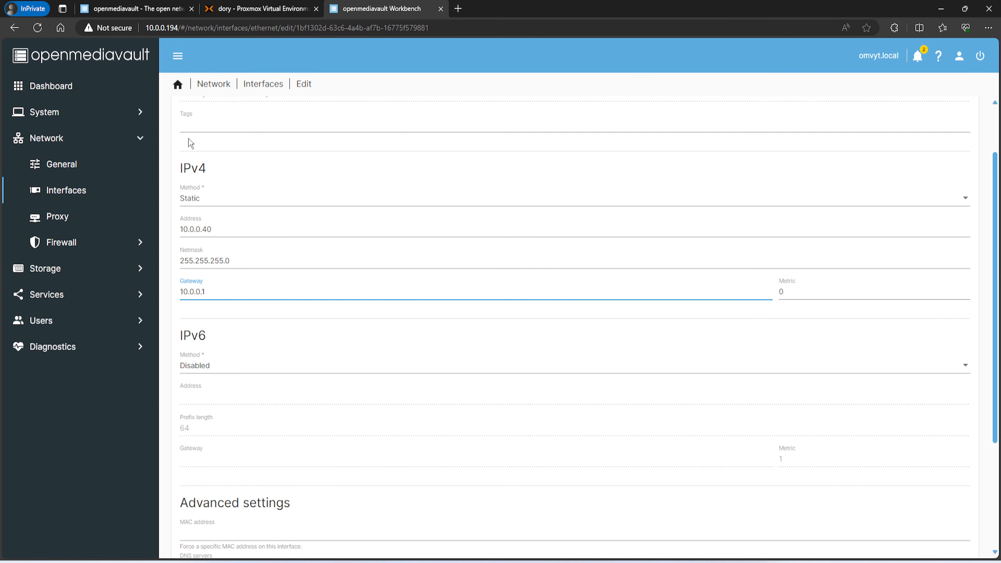
scroll(229, 324, down, 4)
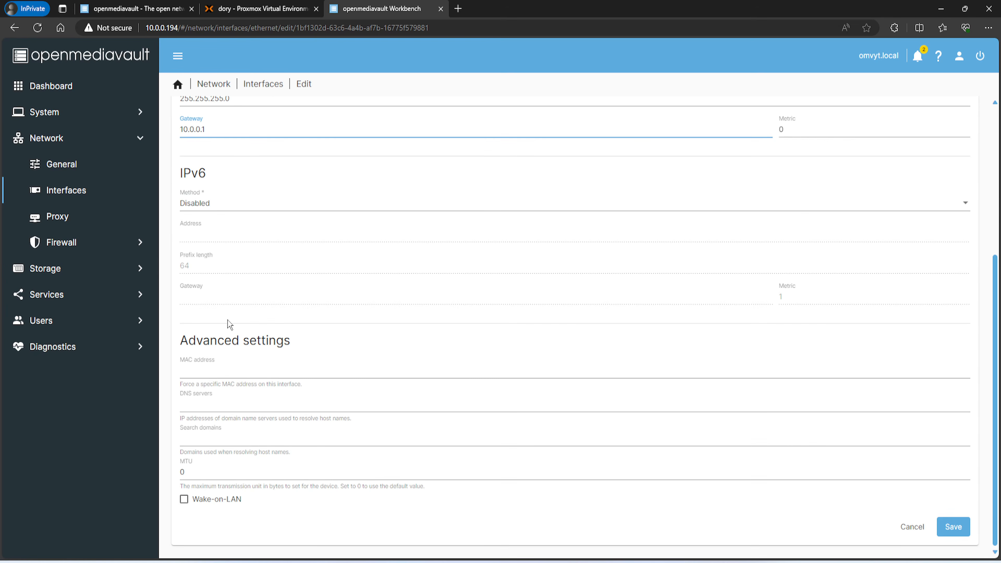
click(195, 404)
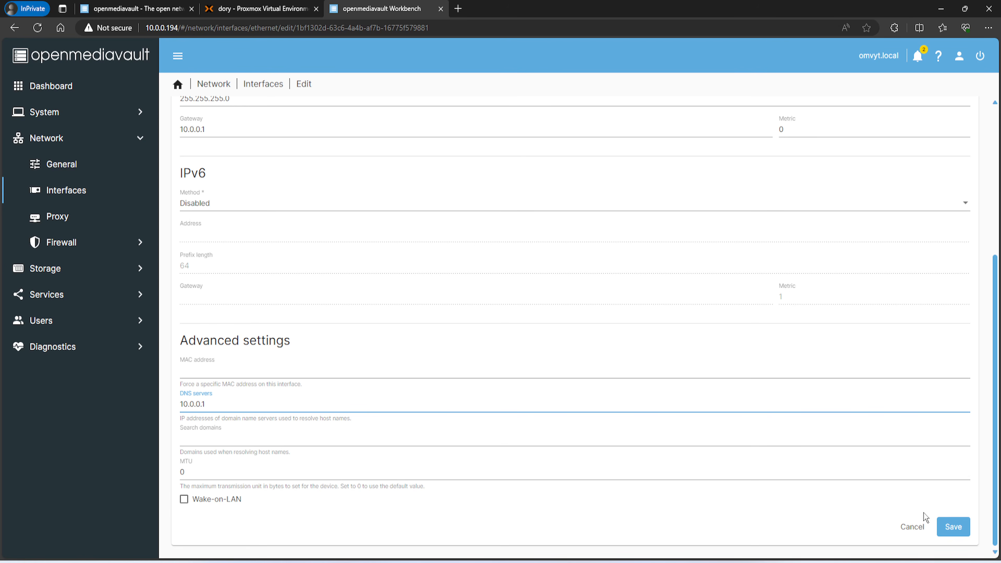
click(948, 527)
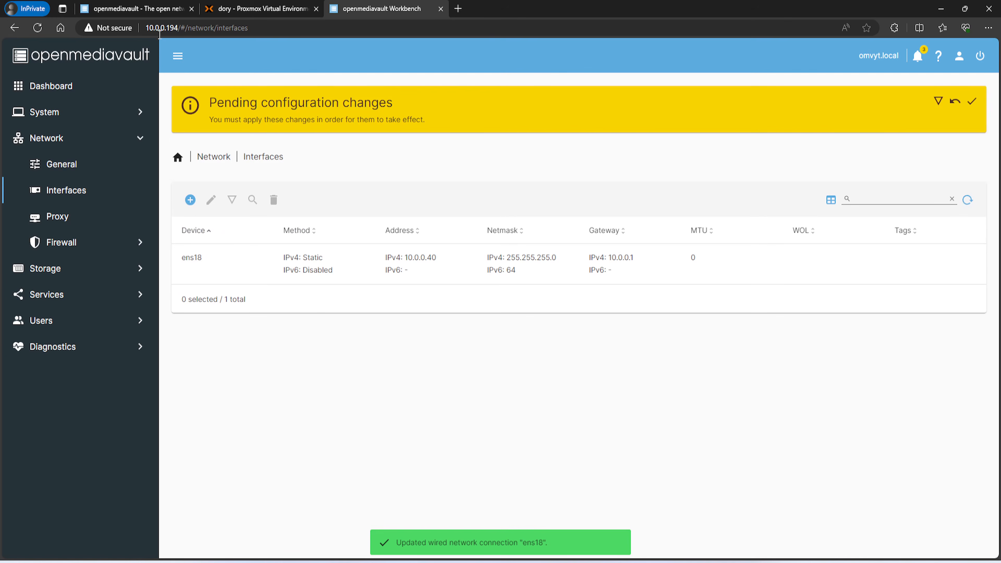
Apply the pending network configuration changes
drag(150, 28, 178, 28)
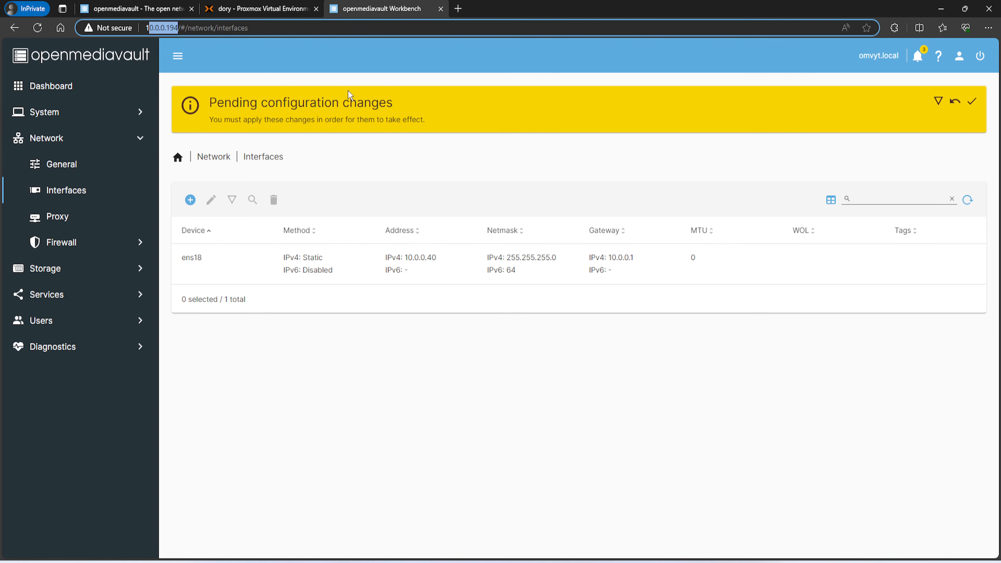
click(972, 101)
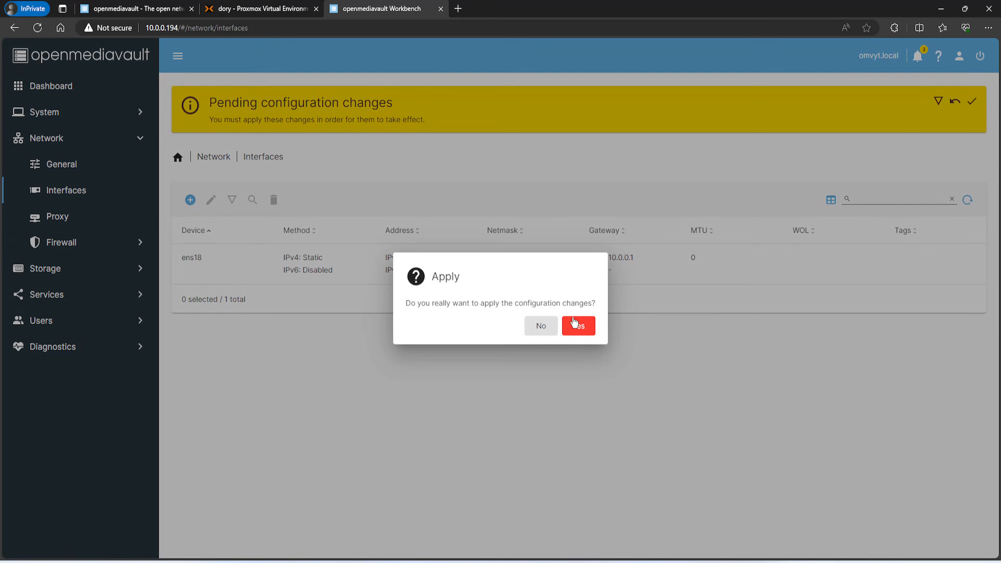
click(578, 325)
Sign in as admin at 10.0.0.40 in a new tab and close the old tab
click(458, 9)
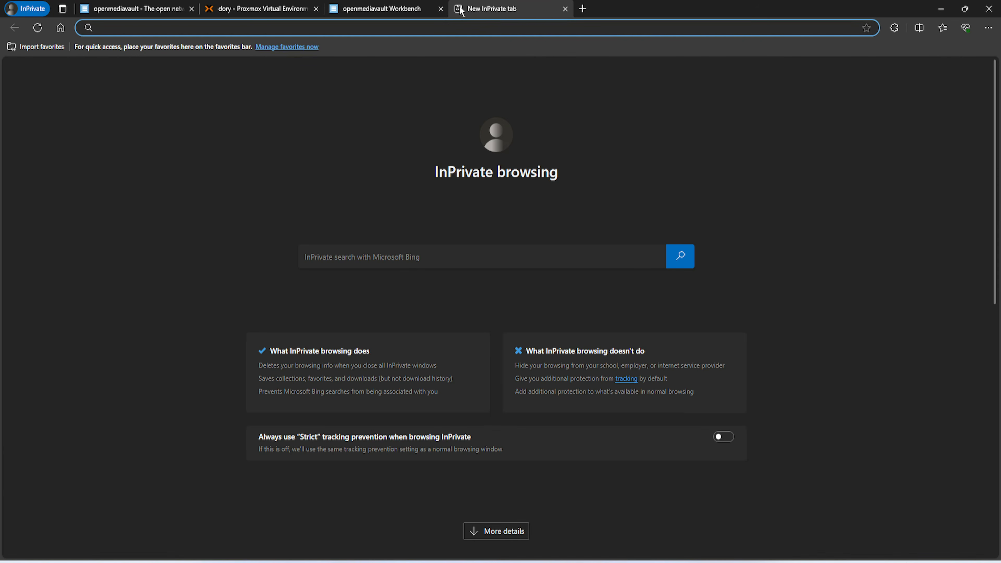
text(10.0.0.4)
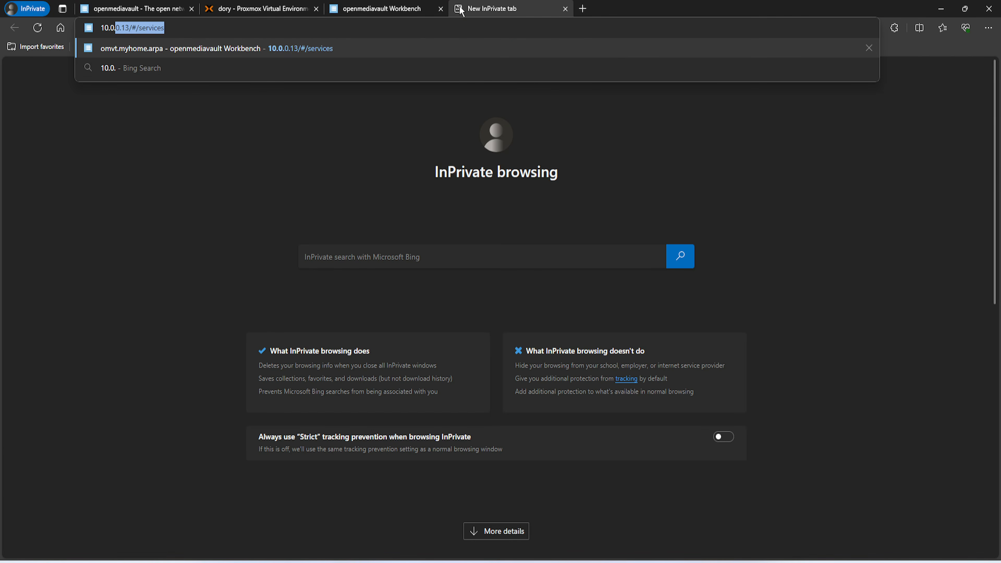
text(0)
key(Return)
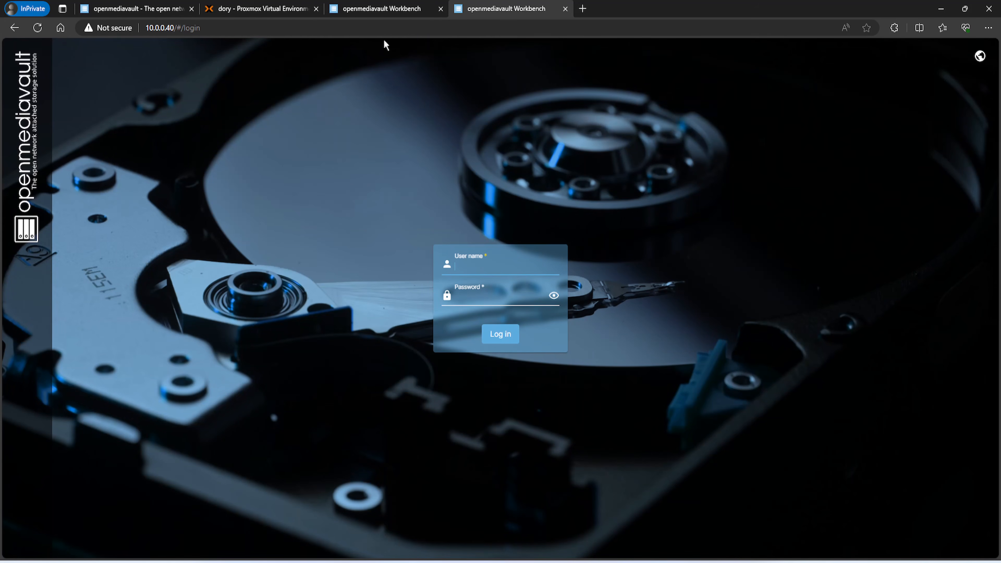
text(admin)
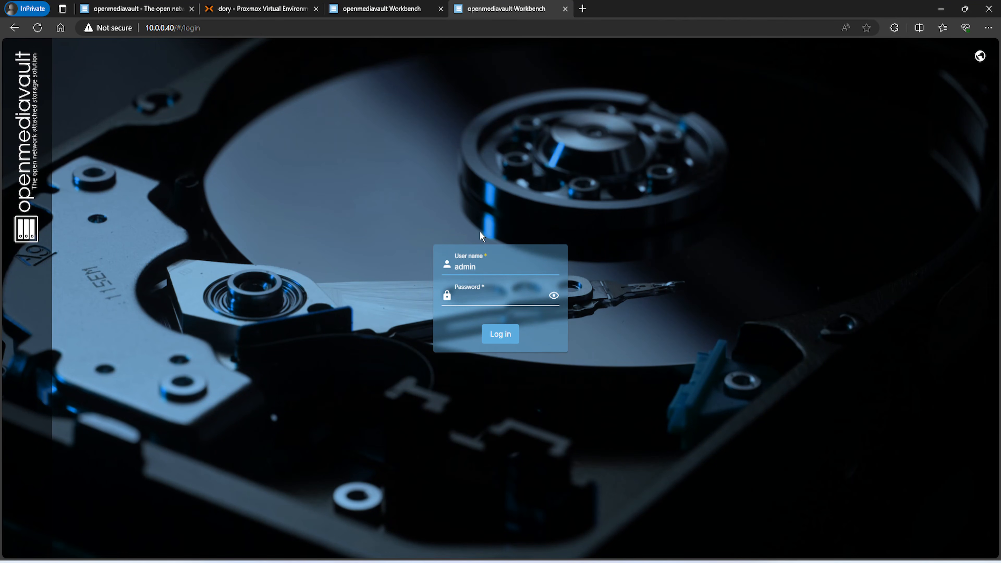
key(Tab)
text(••••••)
key(Return)
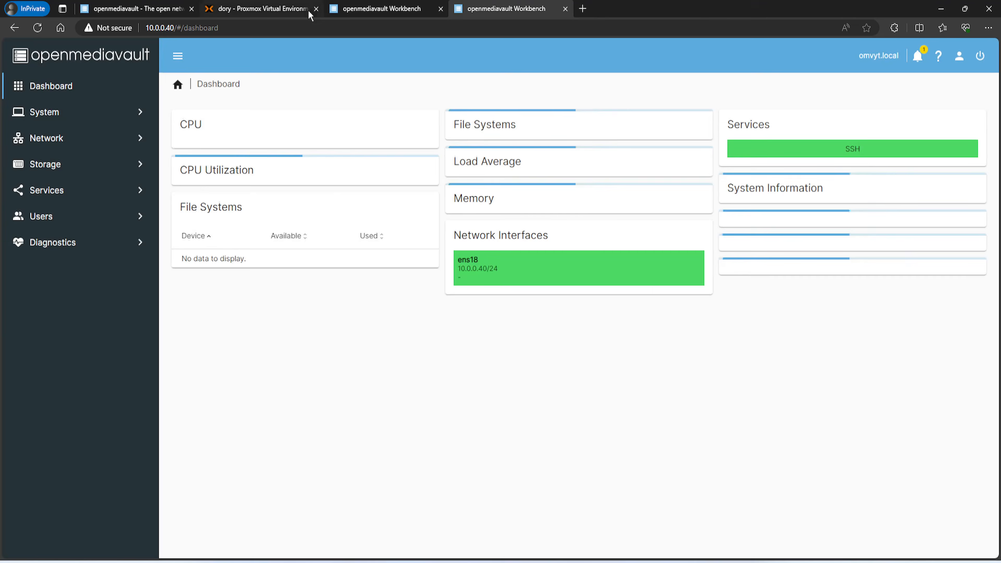
click(394, 10)
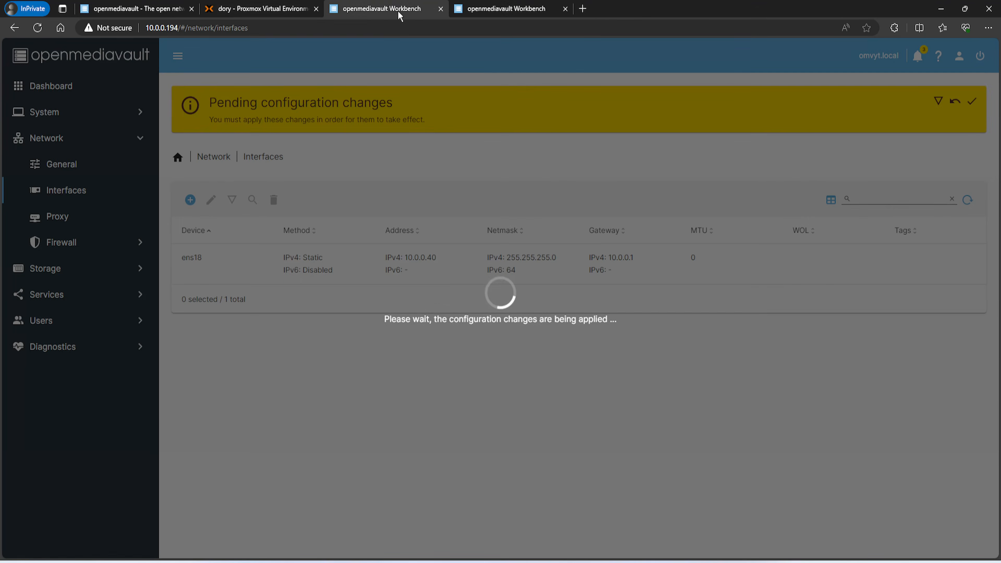
click(441, 9)
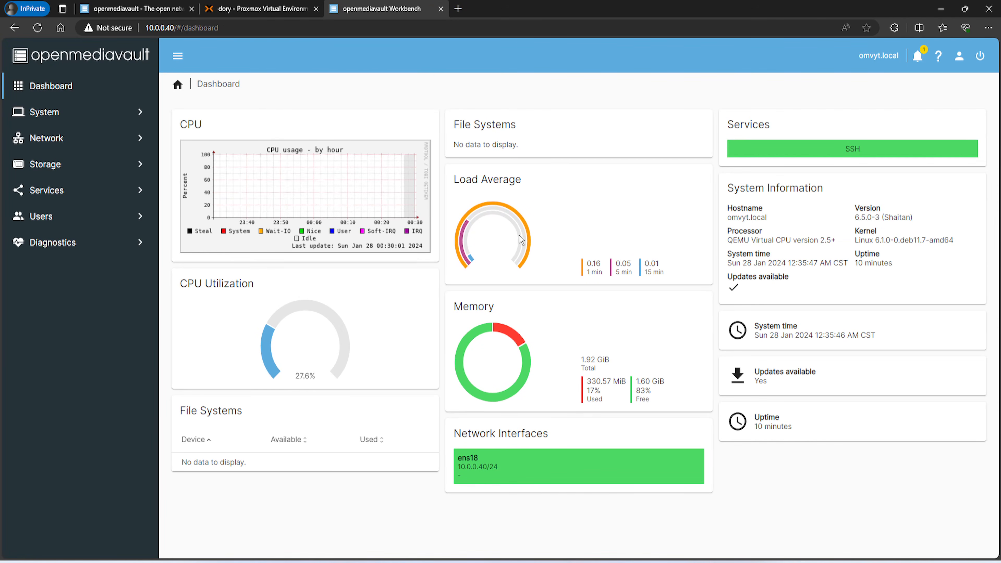
Check for updates, confirm installing all available packages, and close the upgrade output
click(735, 291)
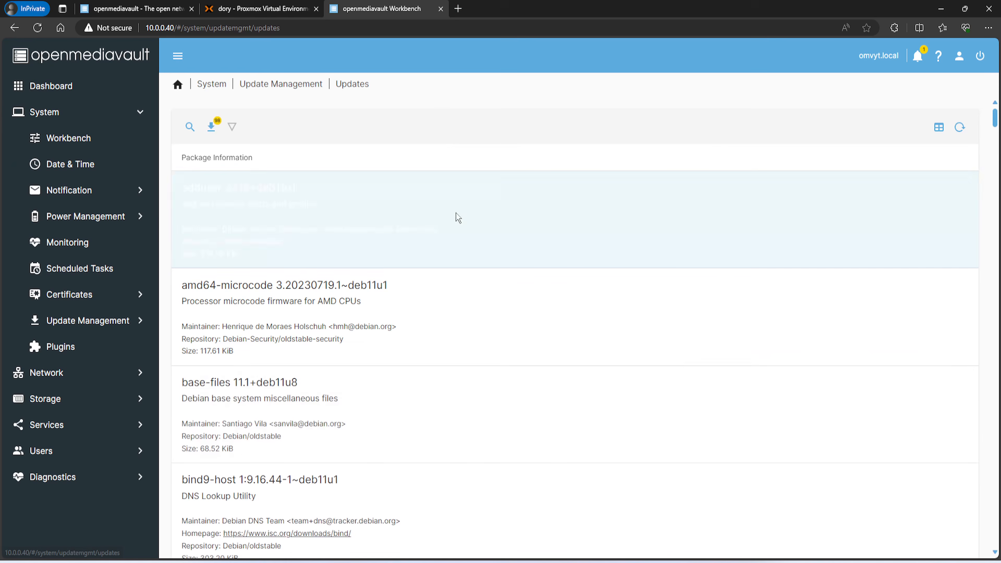
click(190, 129)
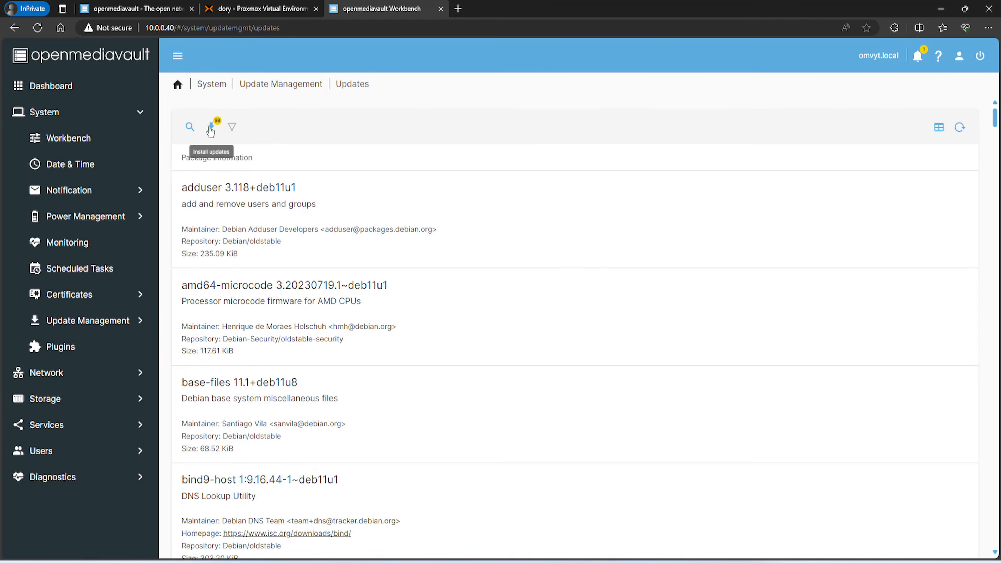
click(211, 129)
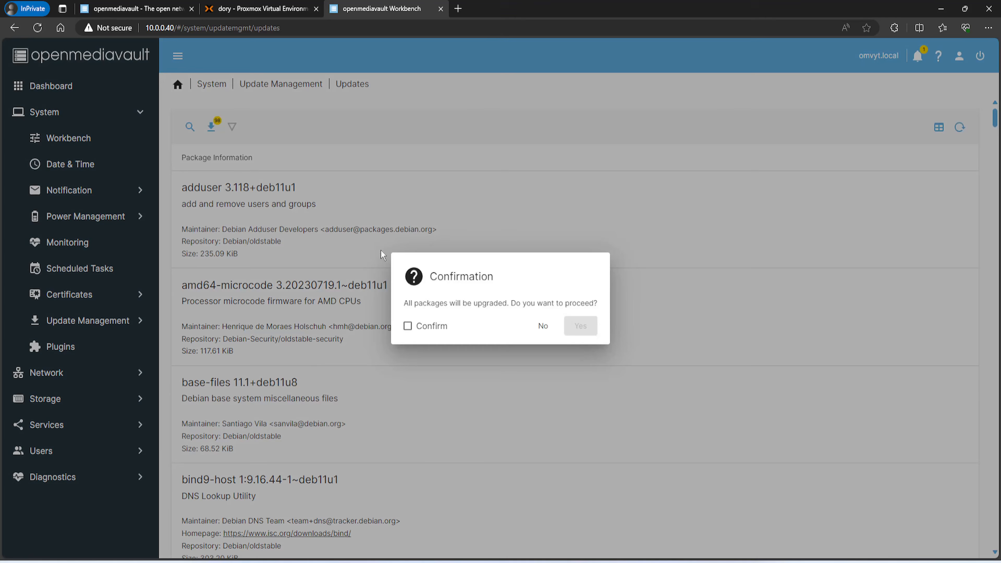
click(421, 328)
click(580, 326)
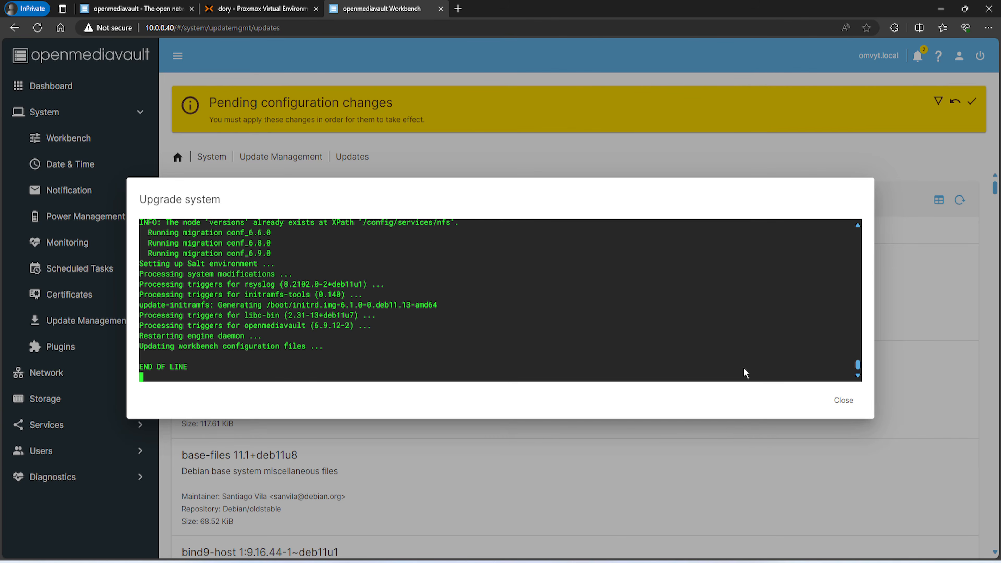
click(844, 400)
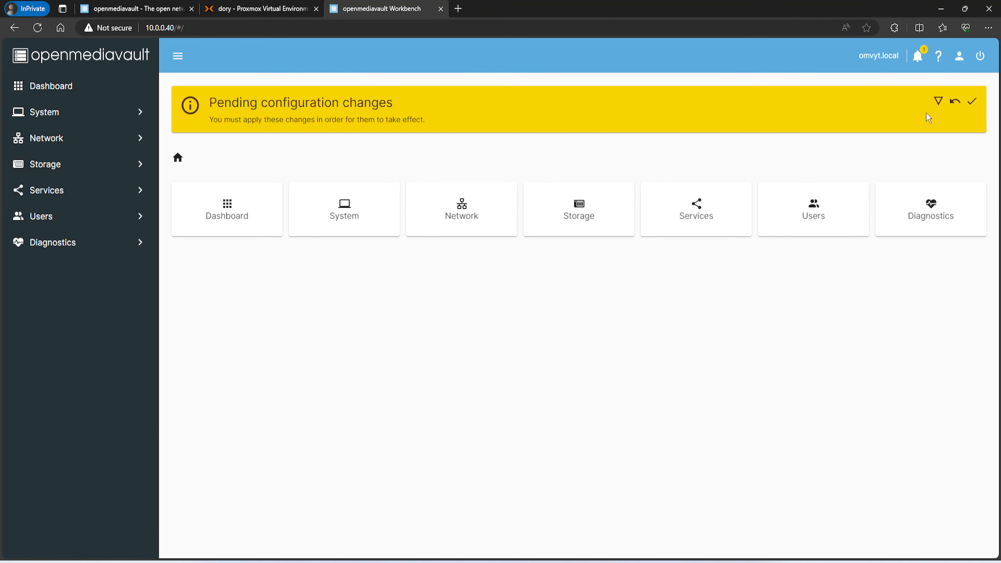
Apply the pending configuration changes, get past the Software Failure page, and reopen the Dashboard
click(938, 102)
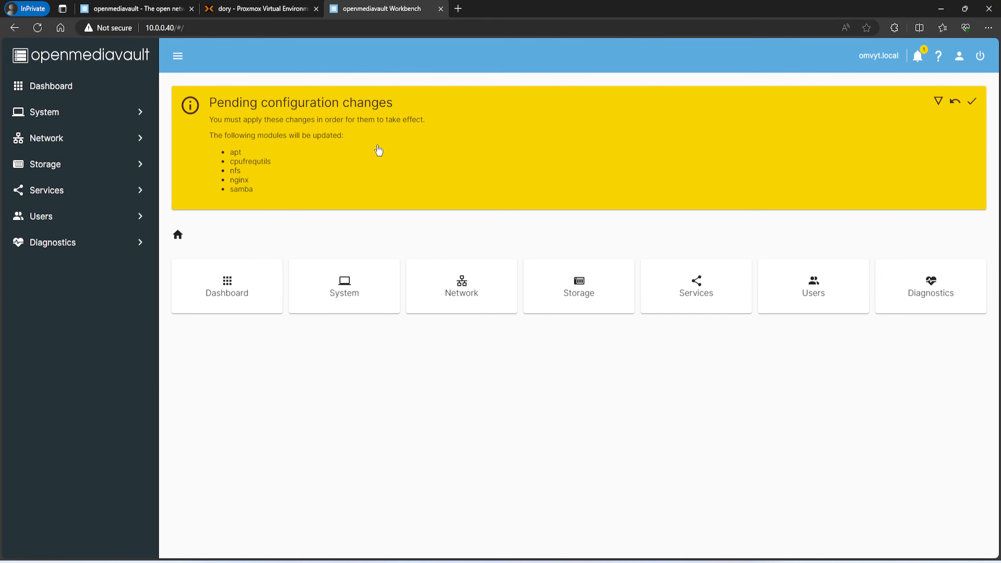
click(972, 101)
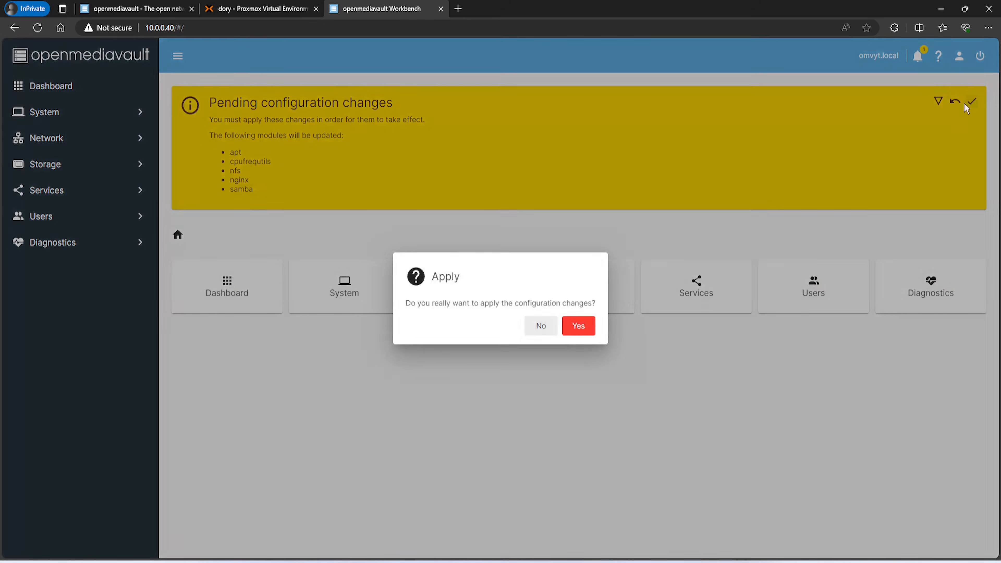
click(579, 327)
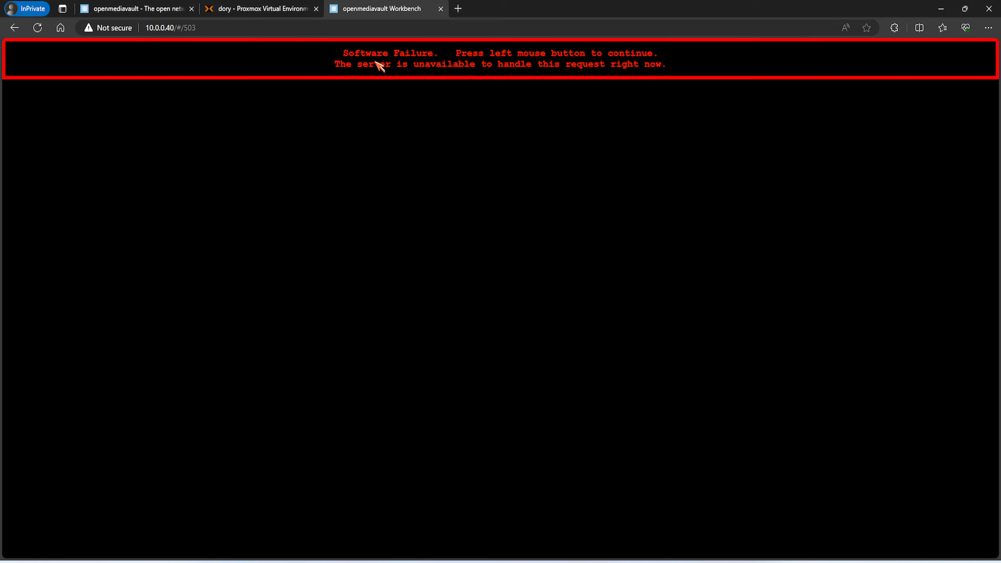
click(365, 72)
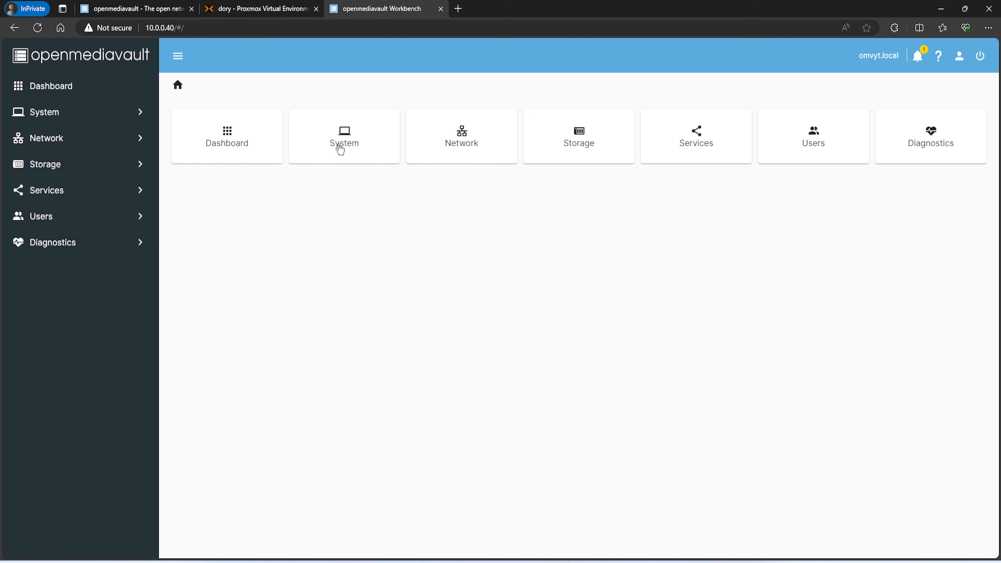
click(214, 136)
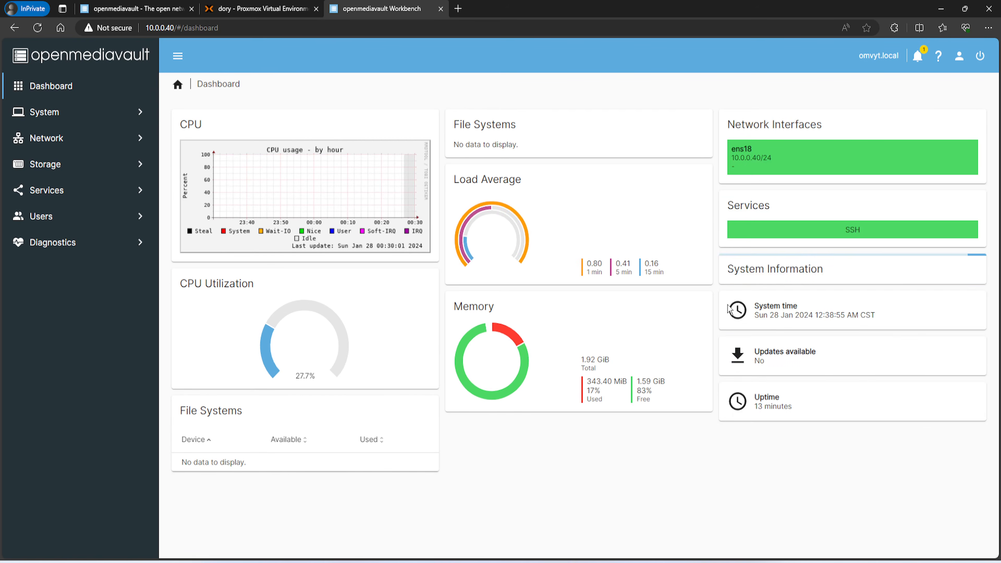
Reboot the openmediavault system, confirming the reboot
mouse_move(734, 293)
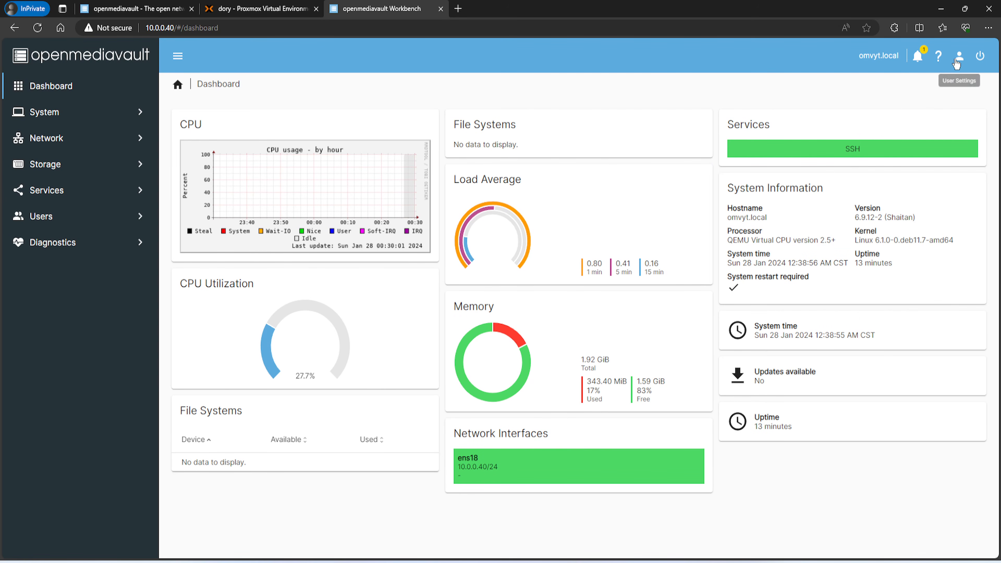
click(981, 56)
click(958, 110)
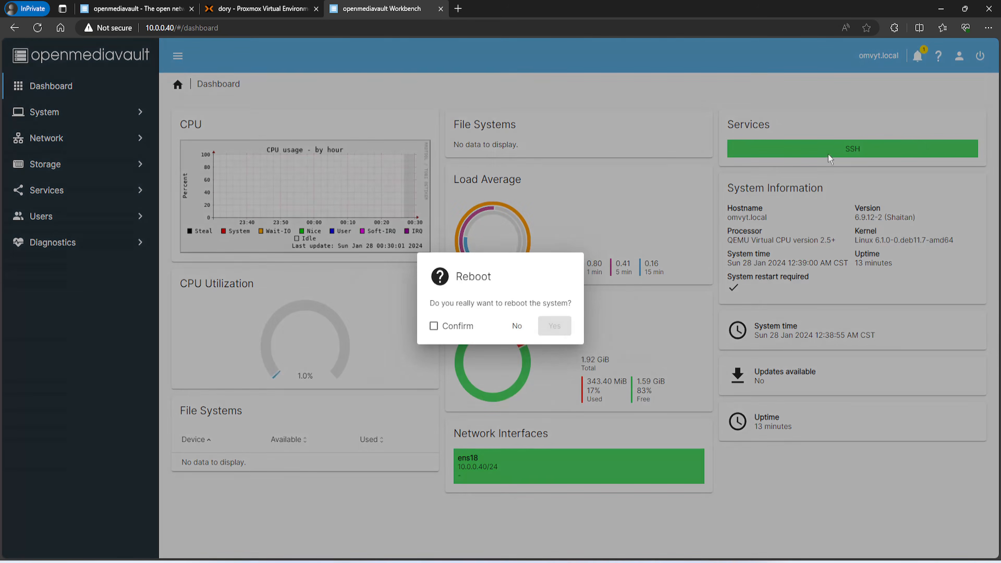
click(454, 329)
click(554, 332)
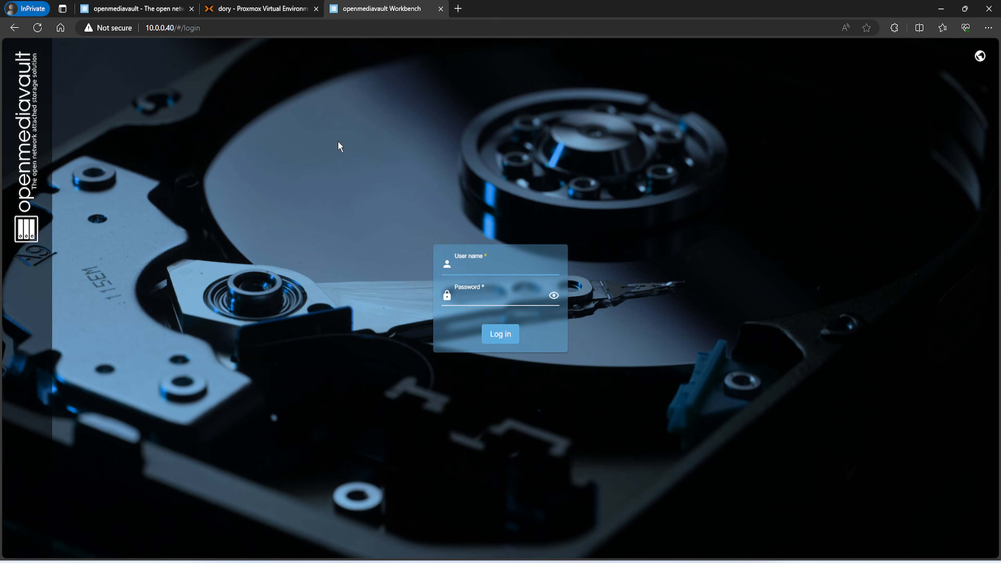
Log back in using the saved administrator user name
click(471, 268)
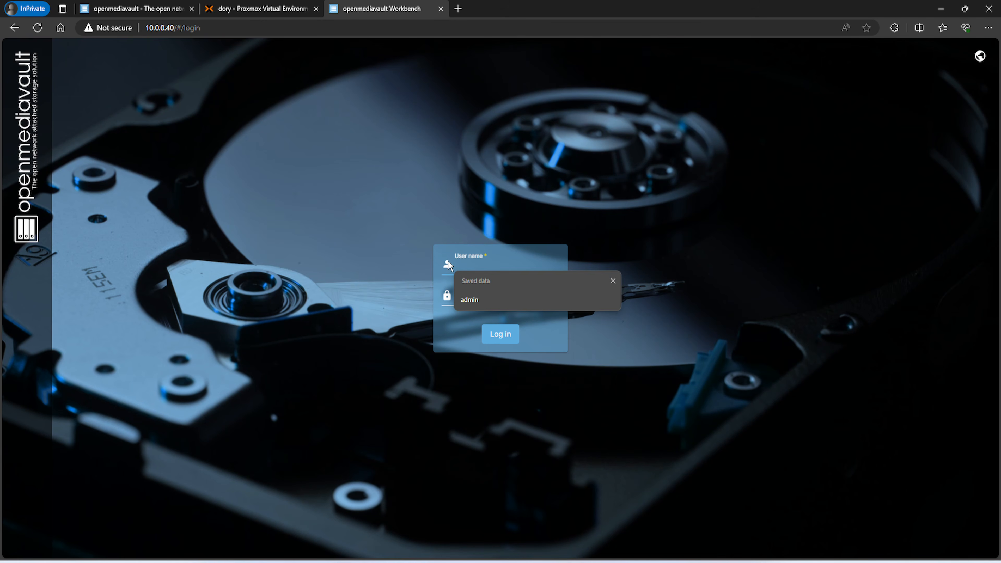
click(462, 300)
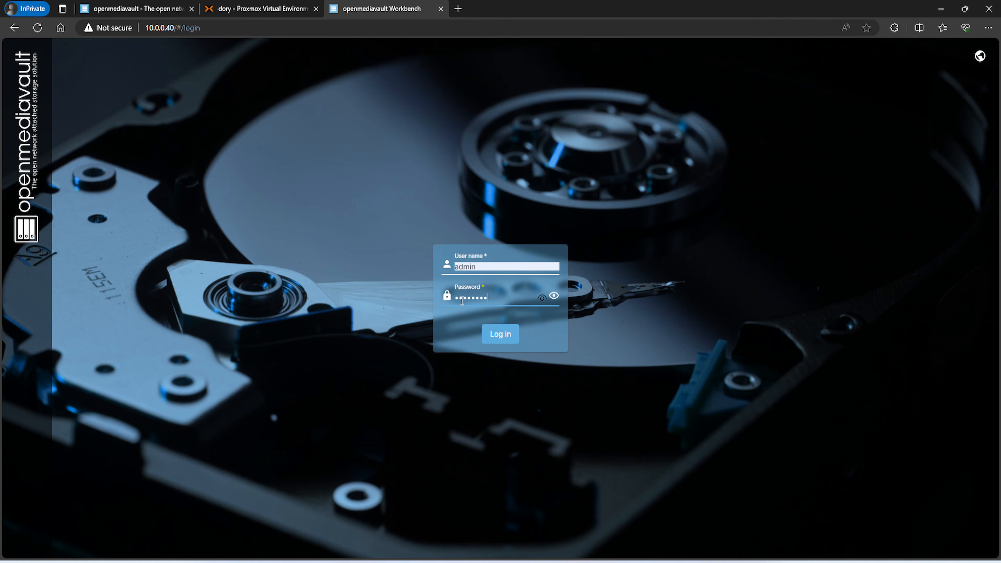
key(Return)
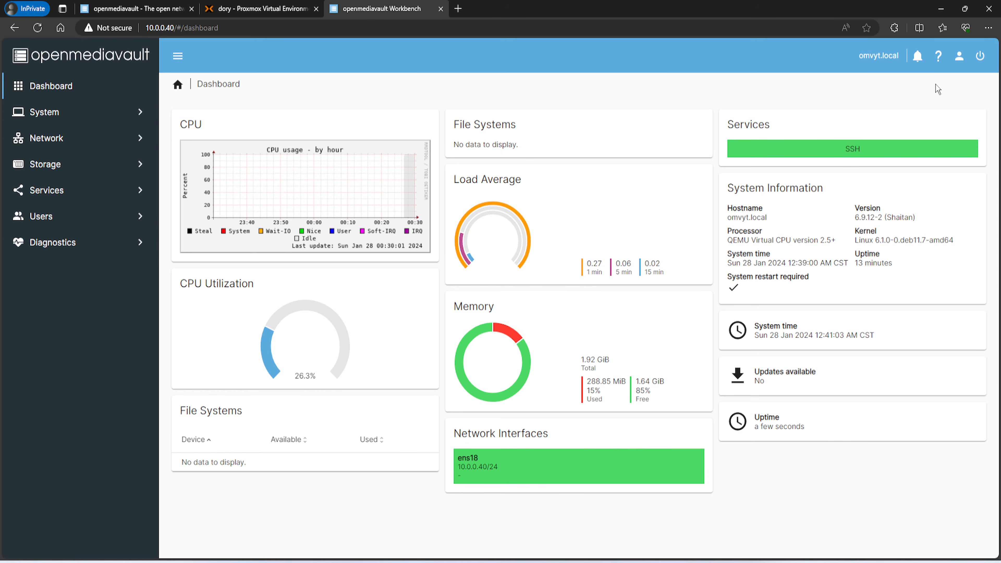
Turn on the Dark mode toggle in the user menu
click(959, 55)
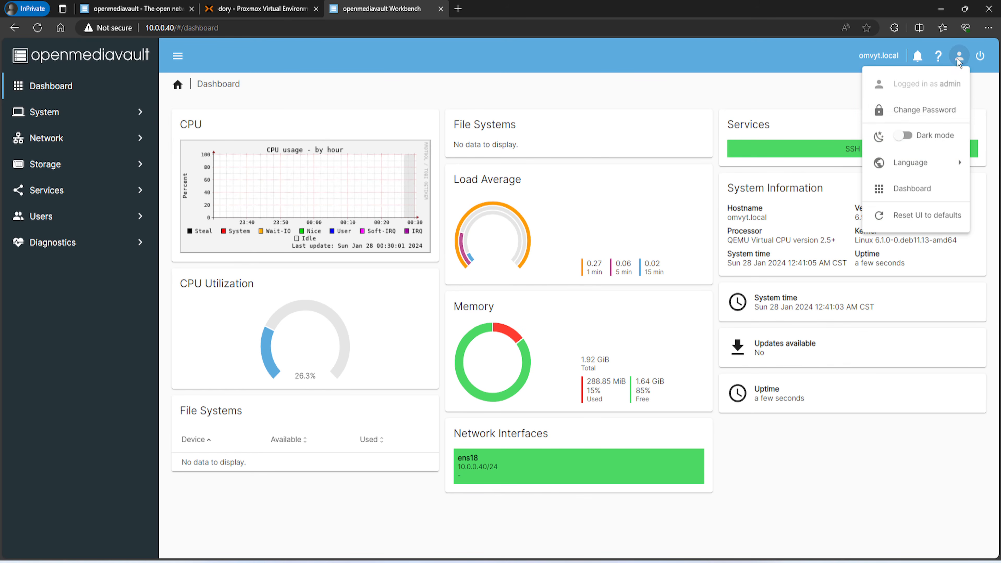
click(903, 136)
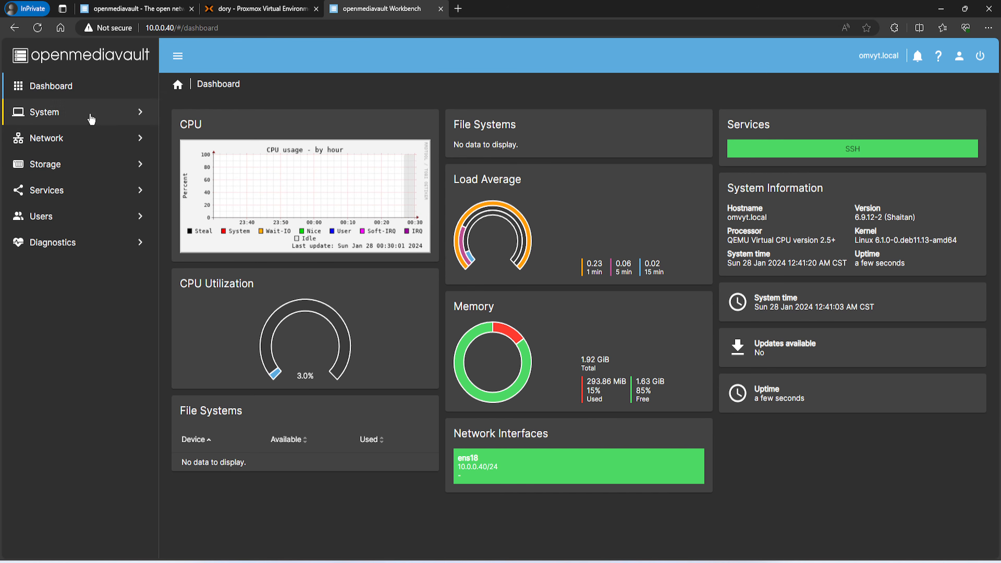
Set Workbench auto logout to 30 minutes, then go to Certificates, discarding that unsaved change
click(69, 113)
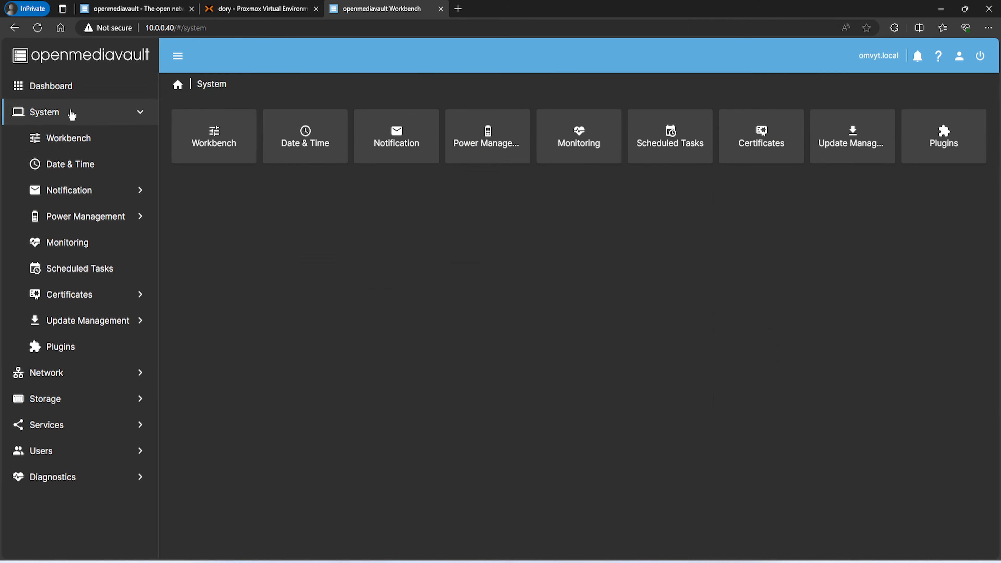
click(76, 140)
click(221, 163)
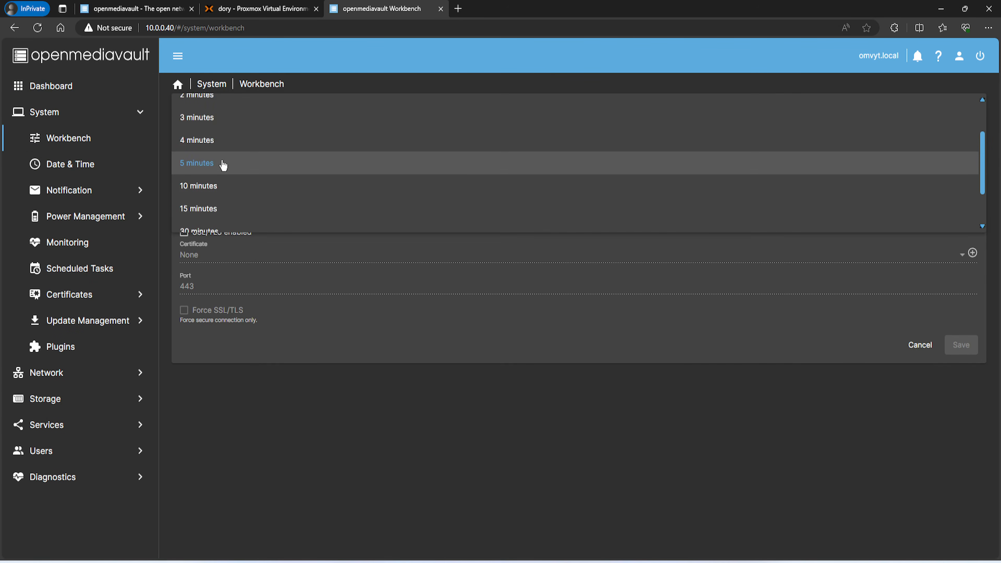
scroll(209, 177, down, 1)
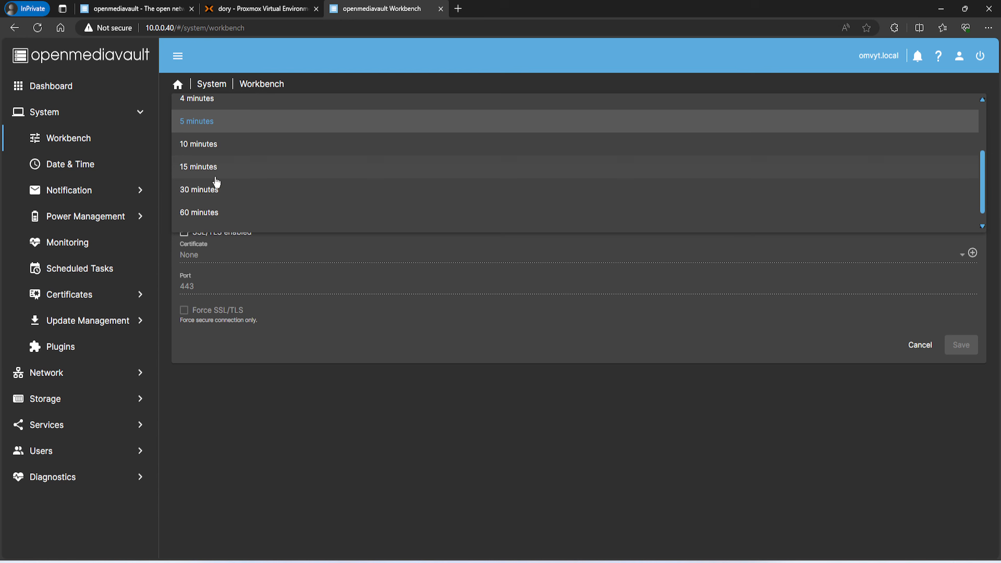
click(205, 191)
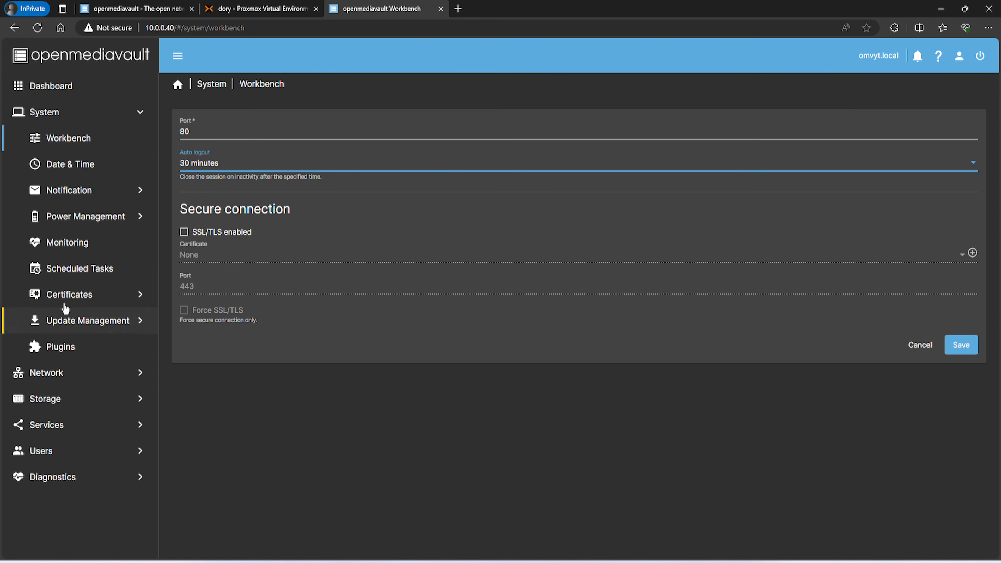
click(70, 296)
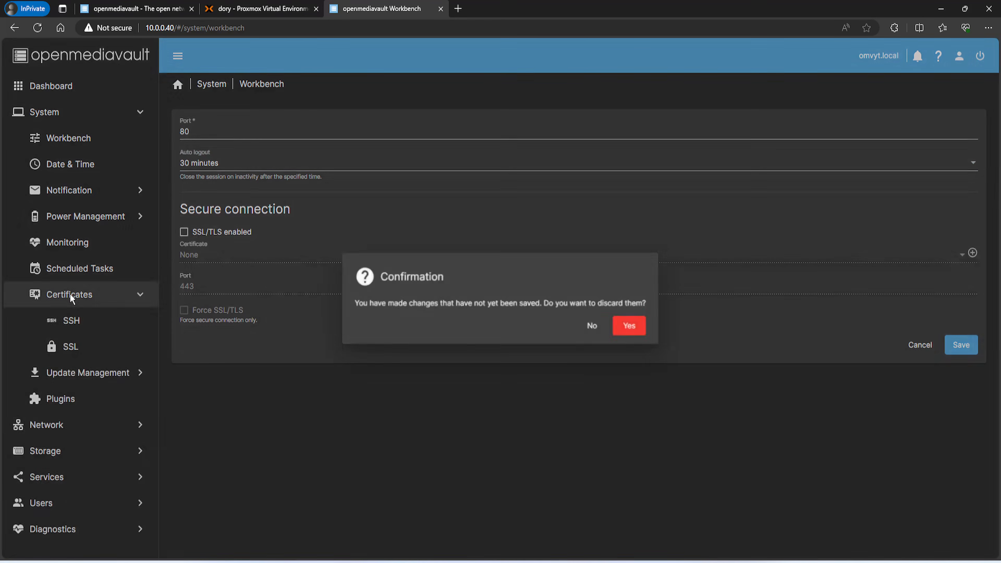
click(631, 327)
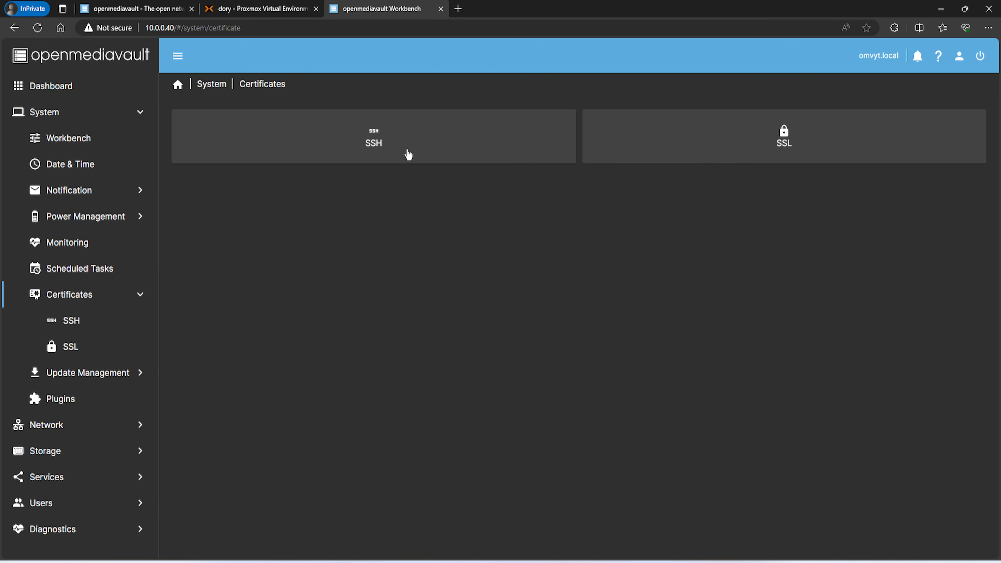
Start a new SSL certificate valid for 5 years with common name omvyt
click(683, 159)
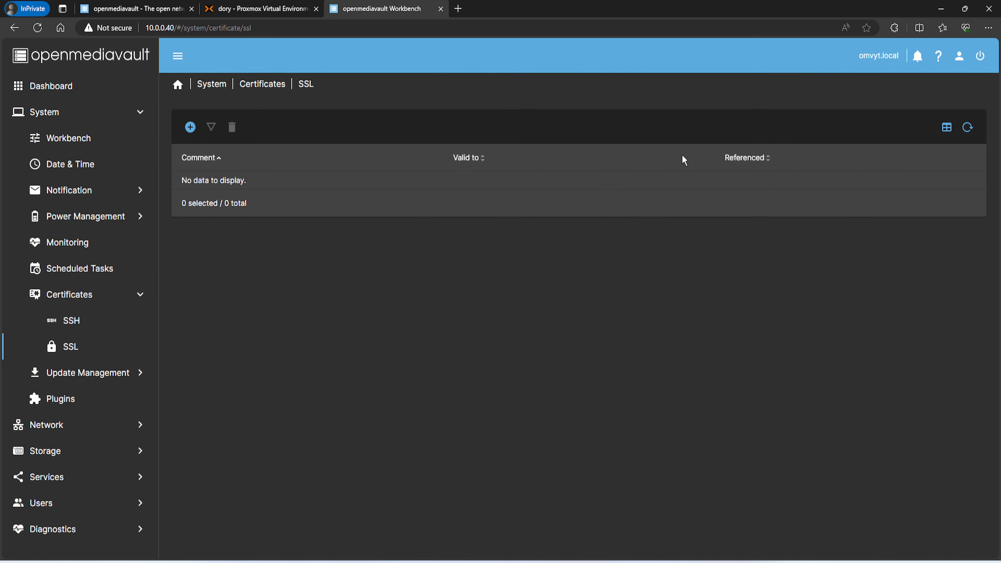
click(191, 127)
click(220, 155)
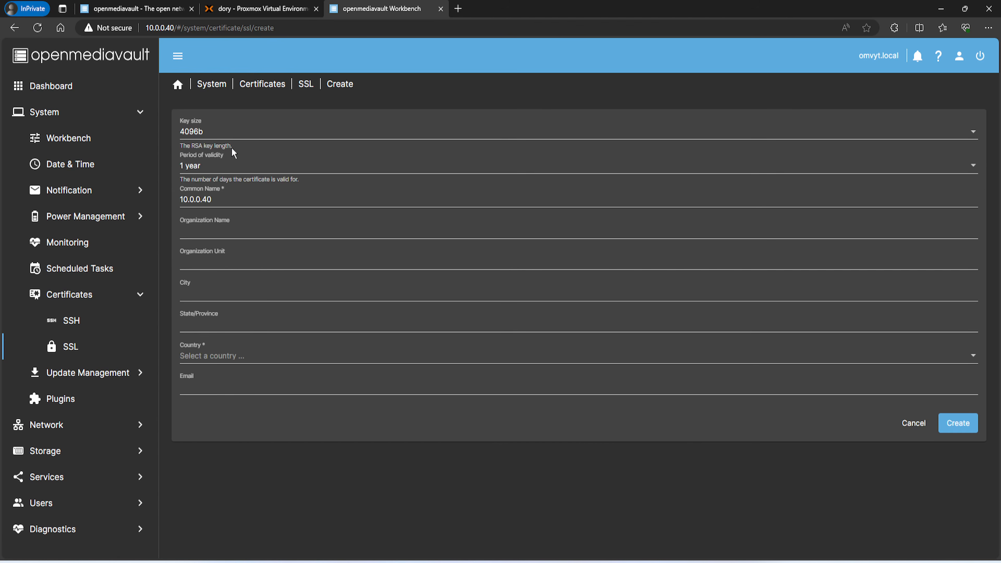
click(209, 174)
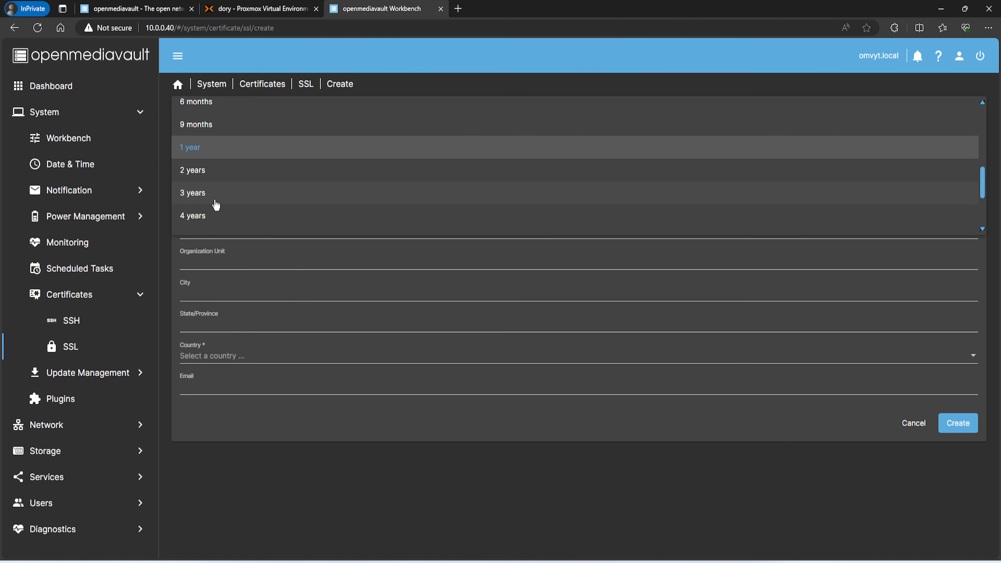
click(200, 227)
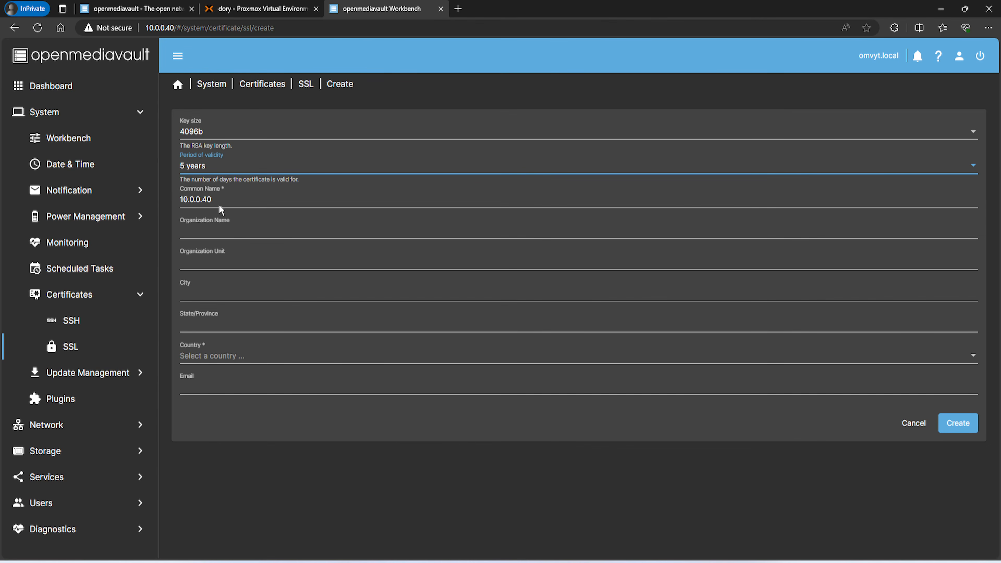
double_click(183, 200)
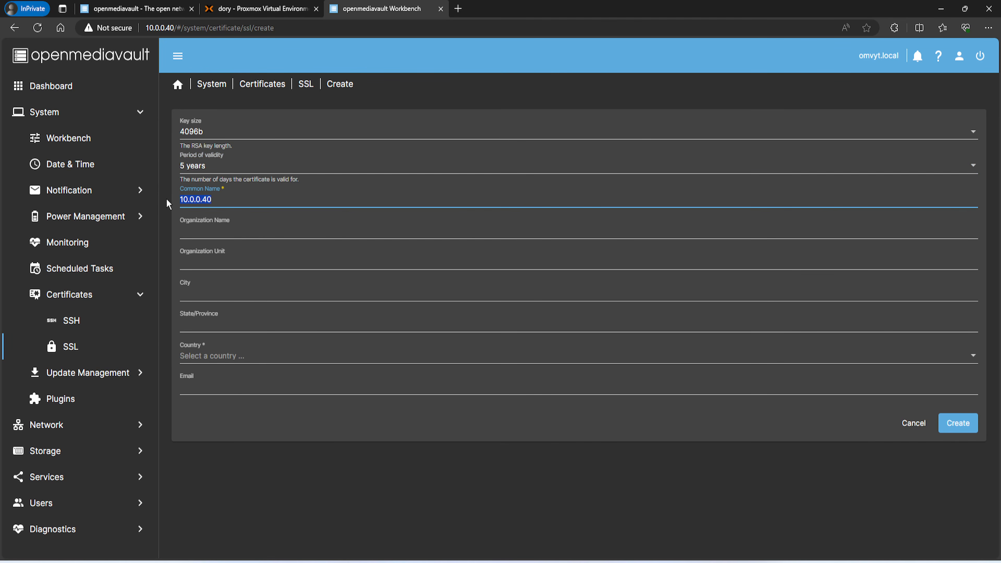
text(omvyt)
Set the certificate's country to United States and create it
click(211, 357)
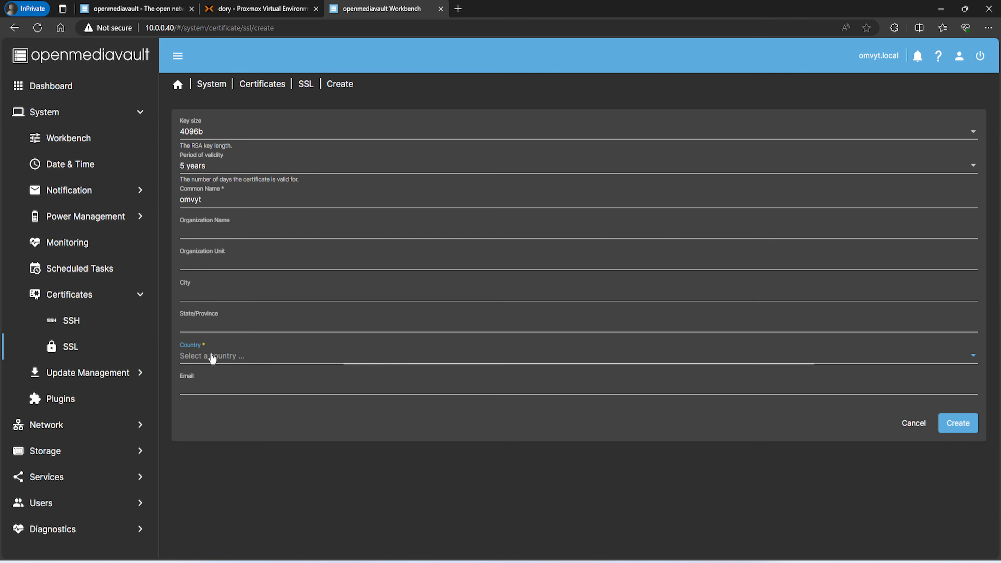
scroll(214, 378, down, 2)
scroll(225, 415, down, 2)
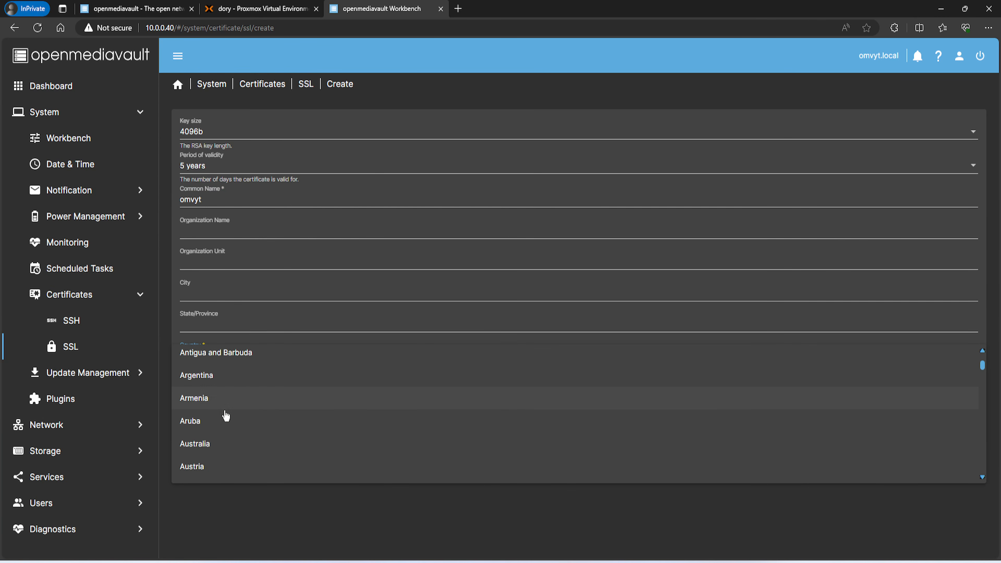
scroll(225, 416, down, 10)
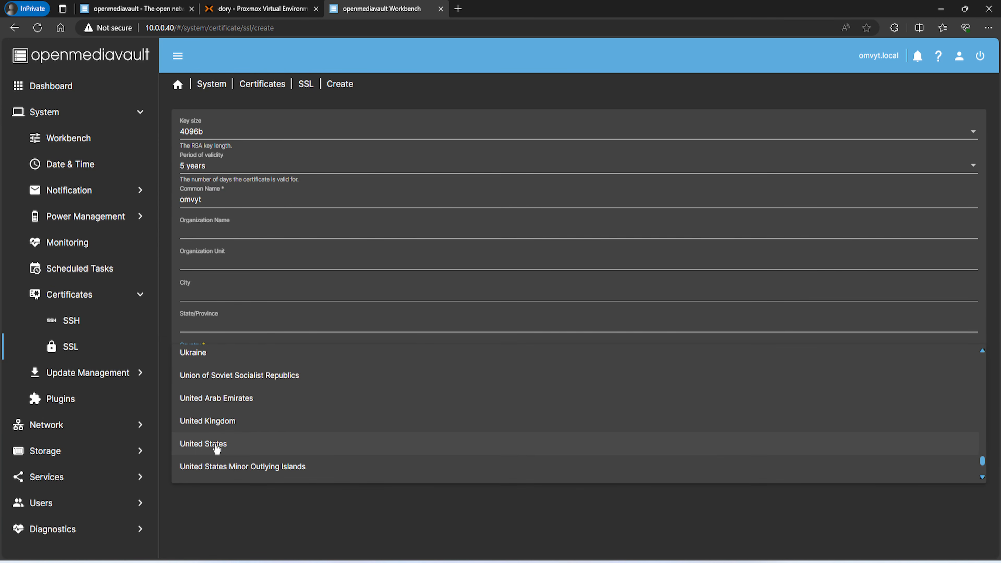
click(216, 447)
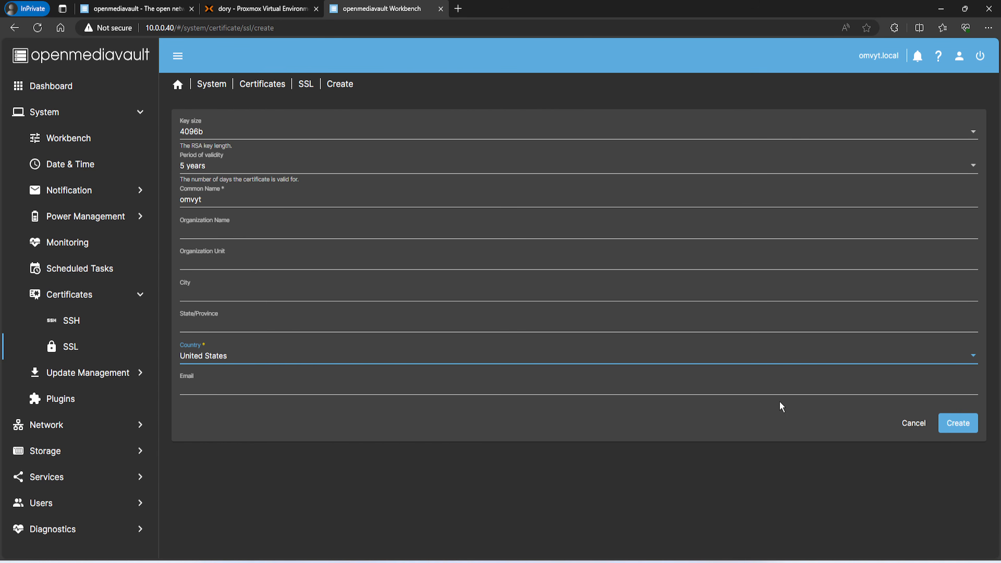
click(962, 421)
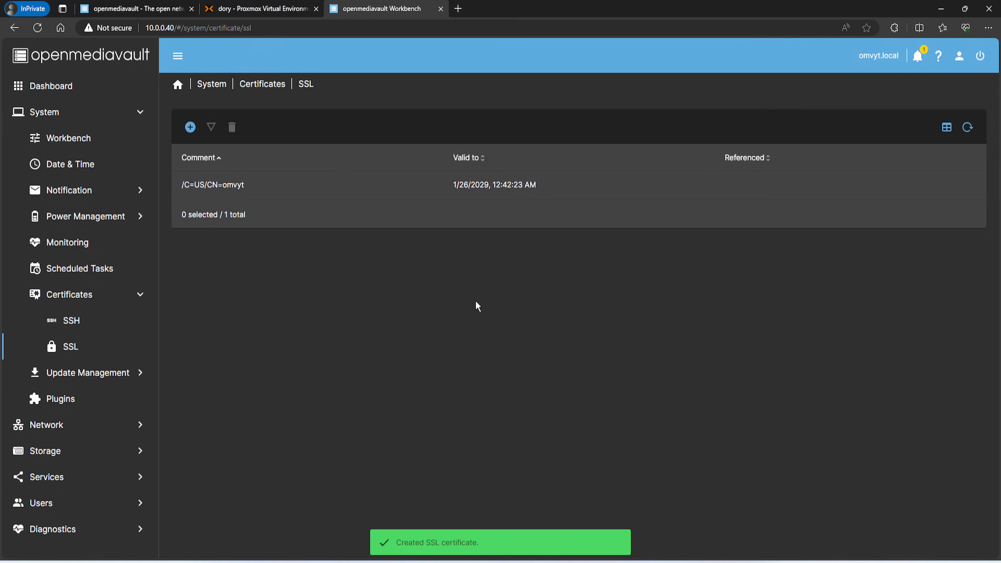
Apply the pending configuration changes and open the Workbench settings
click(365, 184)
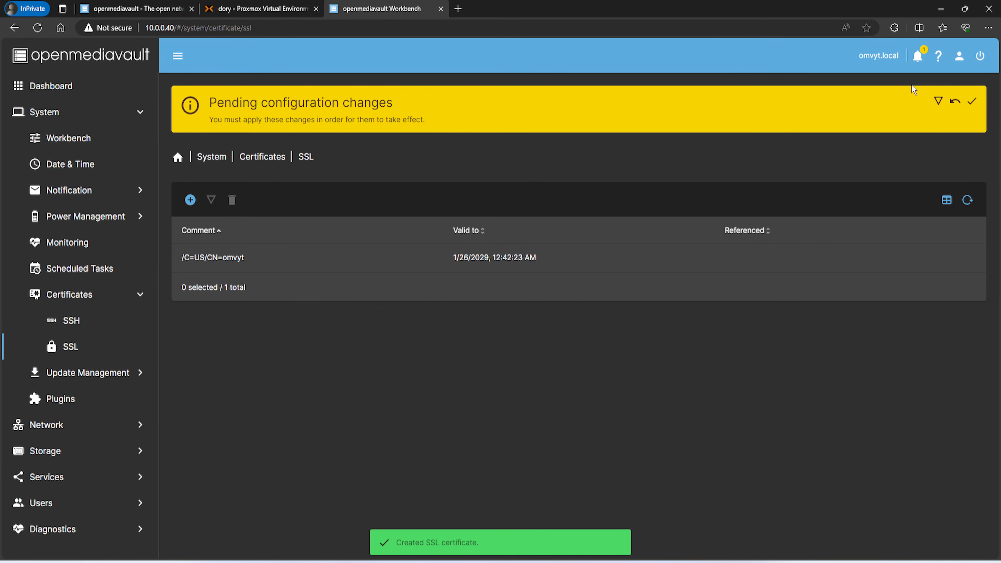
click(971, 102)
click(576, 326)
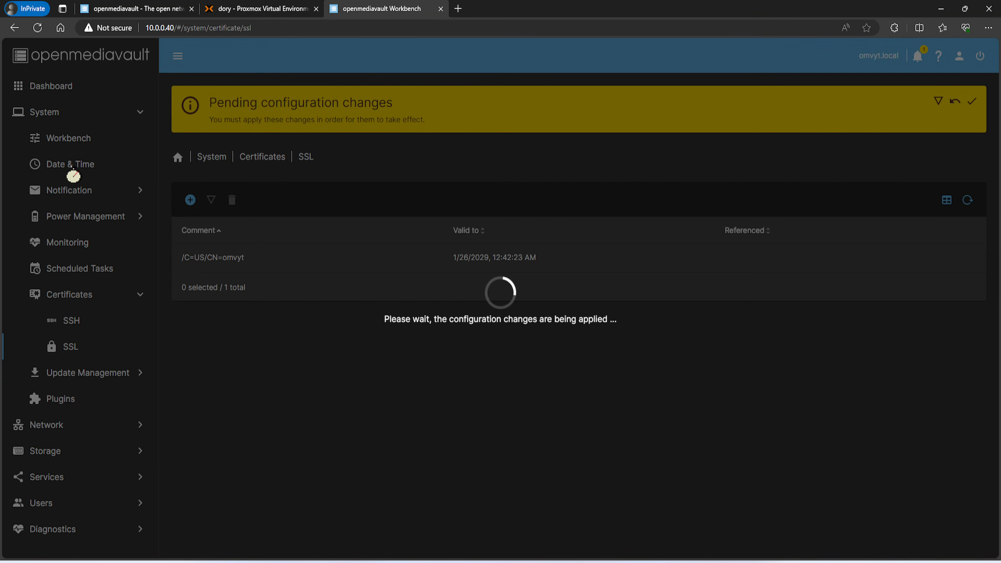
click(65, 139)
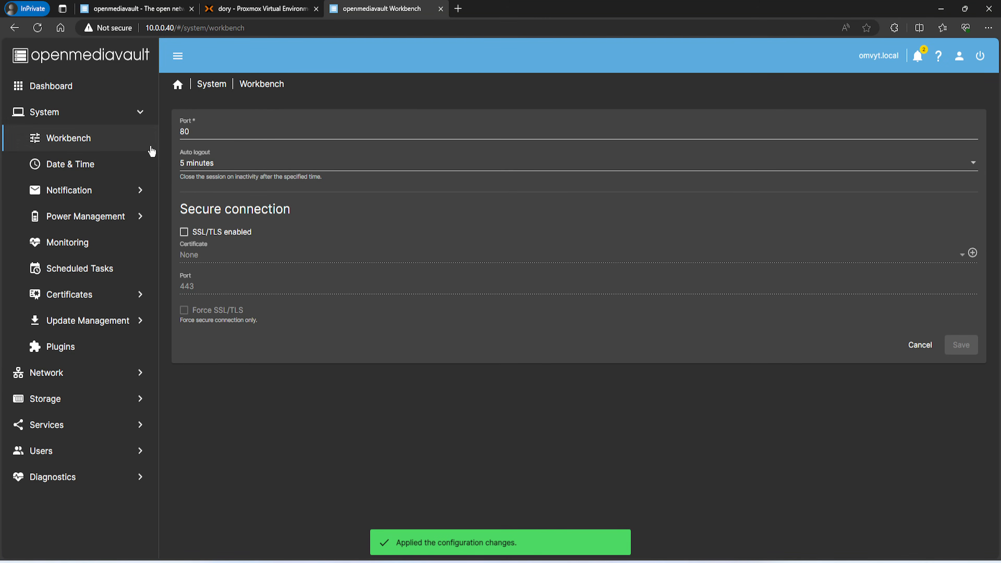
Save Workbench with 30-minute auto logout, SSL/TLS on the omvyt certificate, and Force SSL/TLS
click(206, 163)
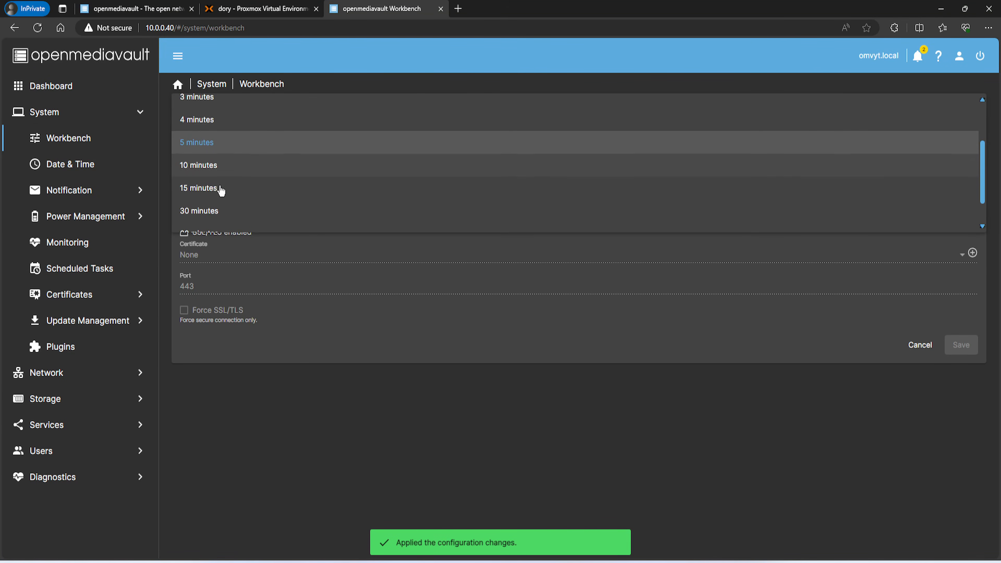
click(202, 210)
click(185, 231)
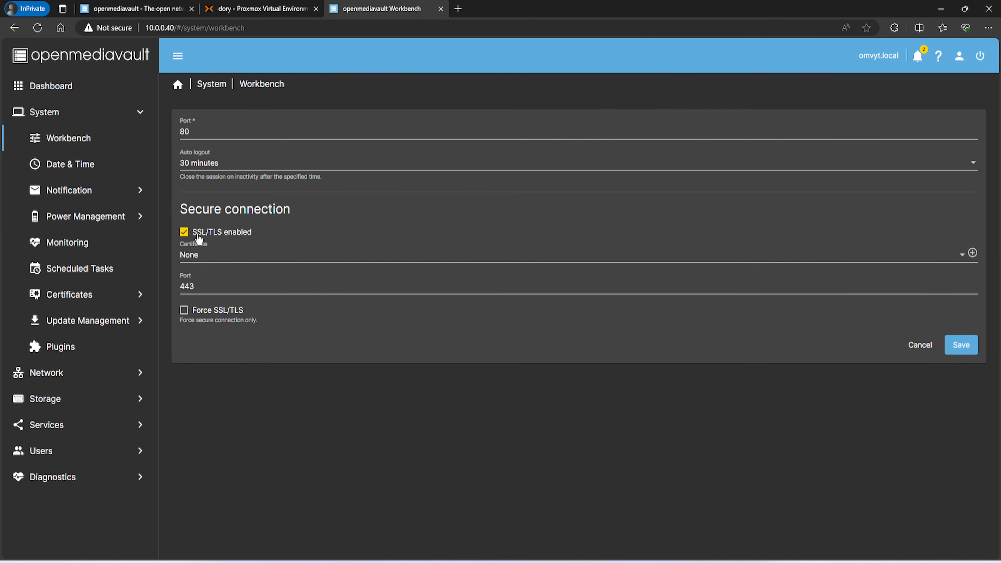
click(227, 260)
click(228, 282)
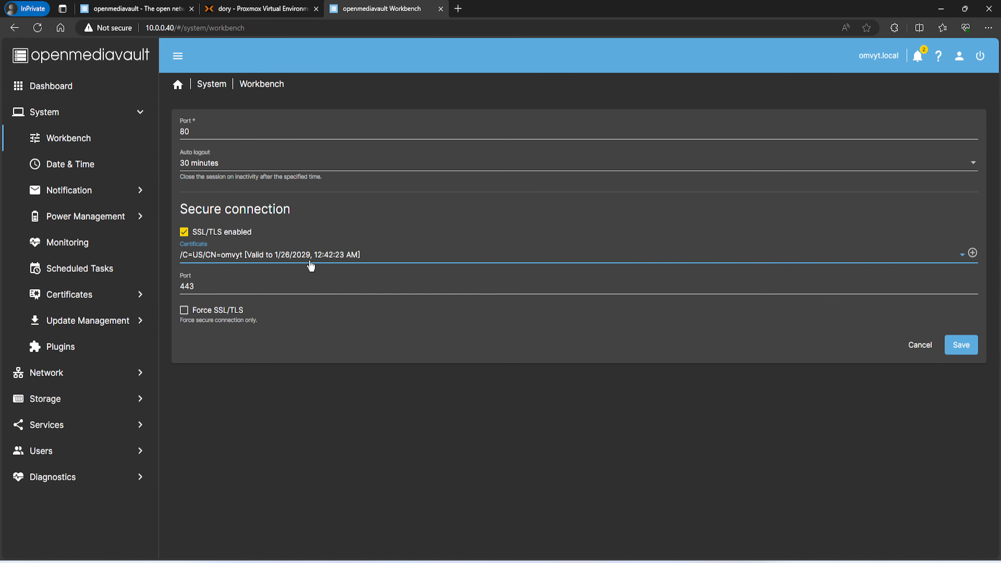
click(185, 311)
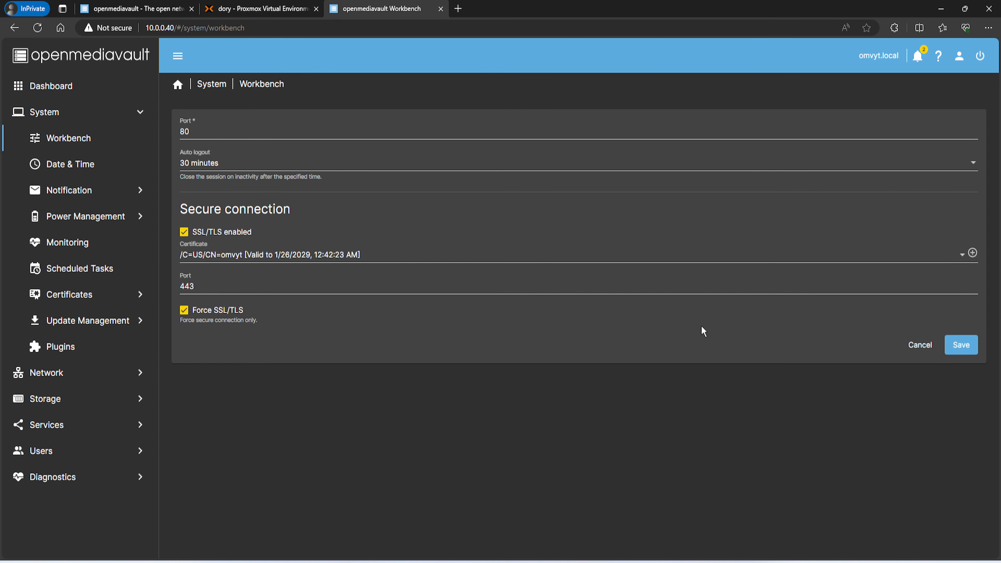
click(966, 347)
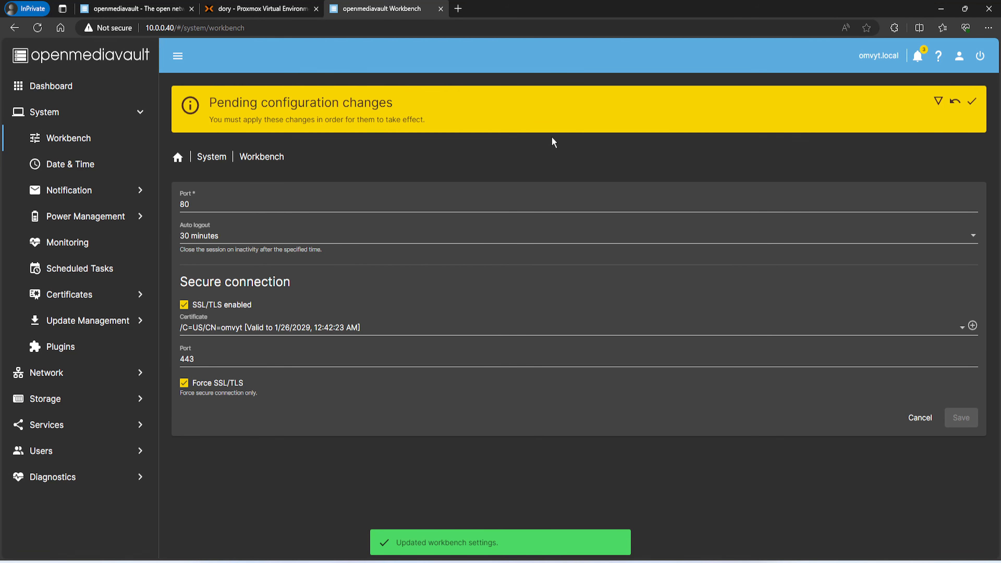
Apply the HTTPS-only change and retry the unavailable page
click(972, 101)
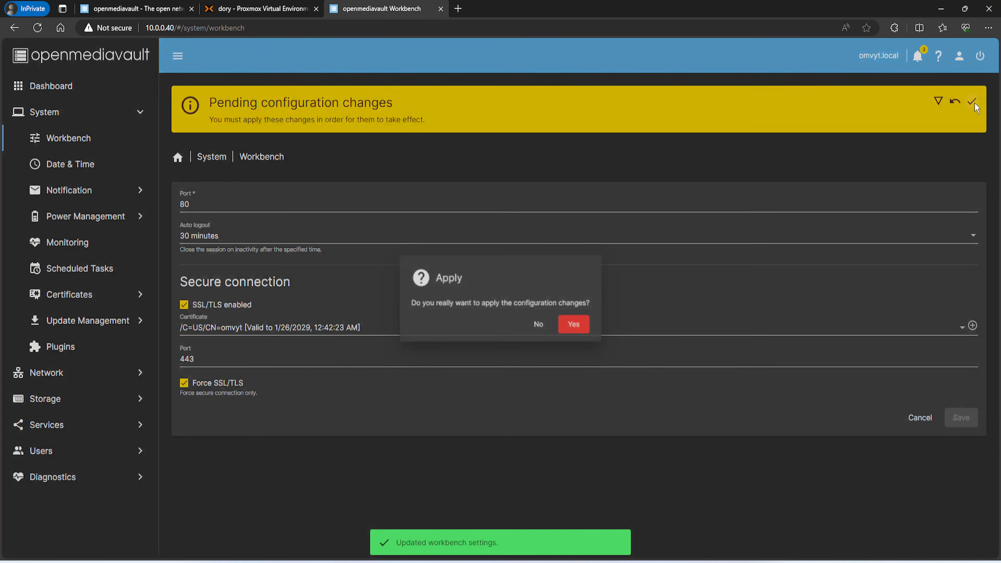
click(576, 327)
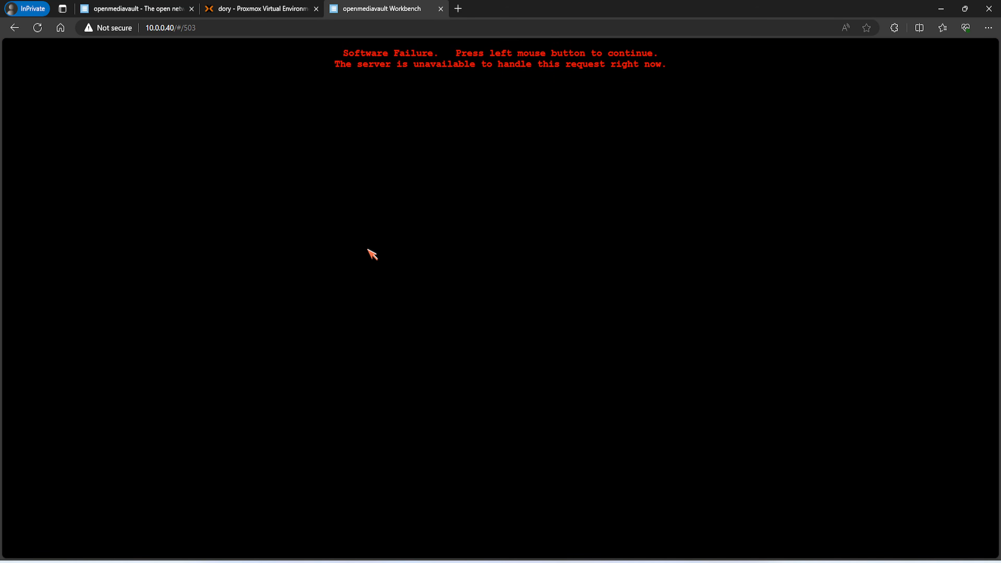
click(338, 63)
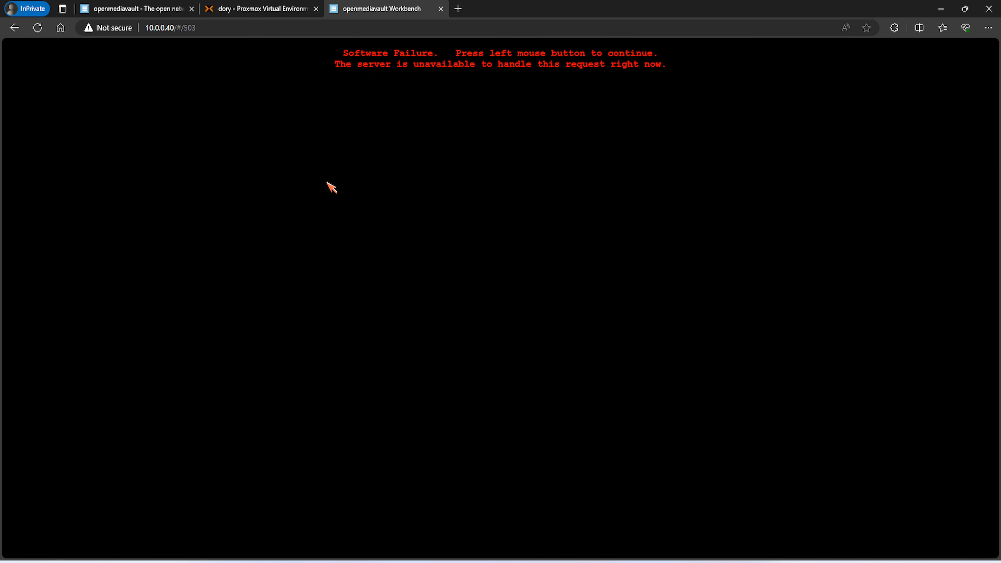
click(329, 71)
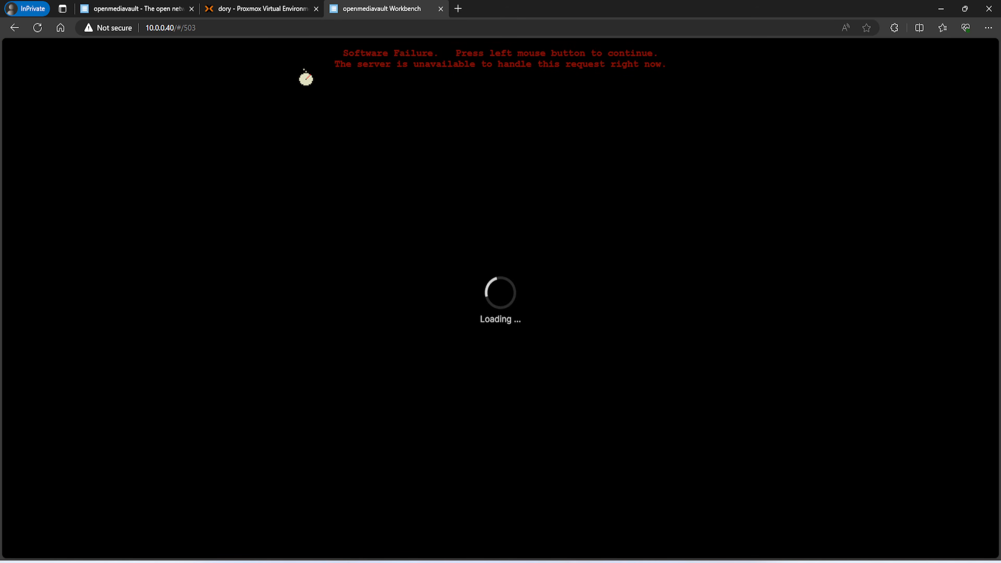
click(225, 31)
click(226, 30)
key(BackSpace)
key(BackSpace)
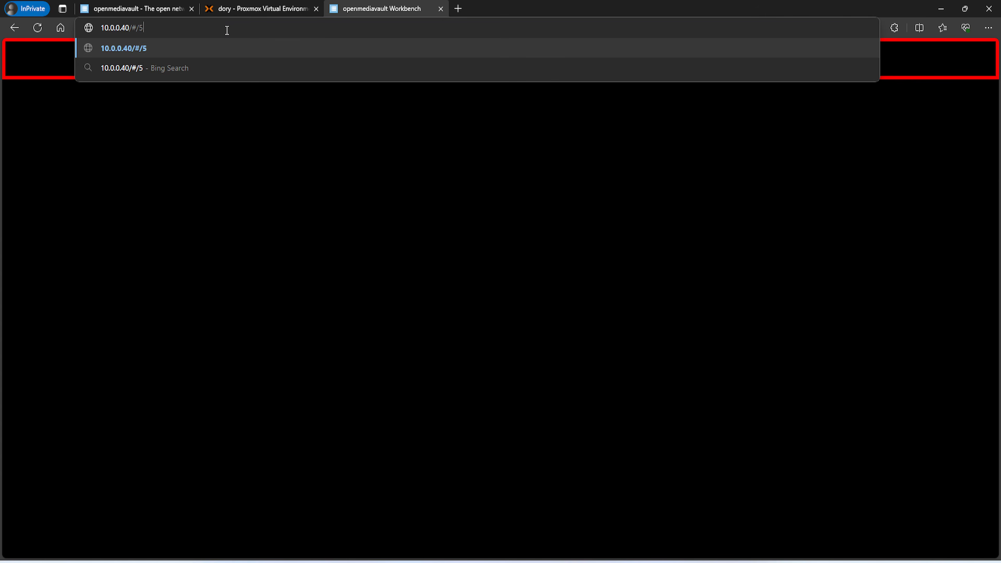
key(BackSpace)
key(BackSpace)
key(BackSpace)
key(BackSpace)
key(Return)
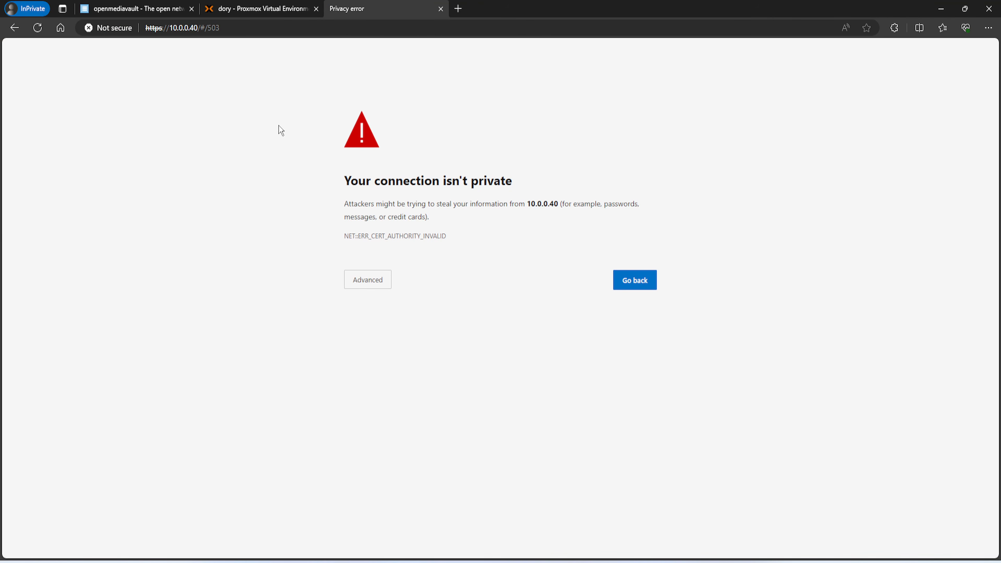
click(346, 282)
click(381, 364)
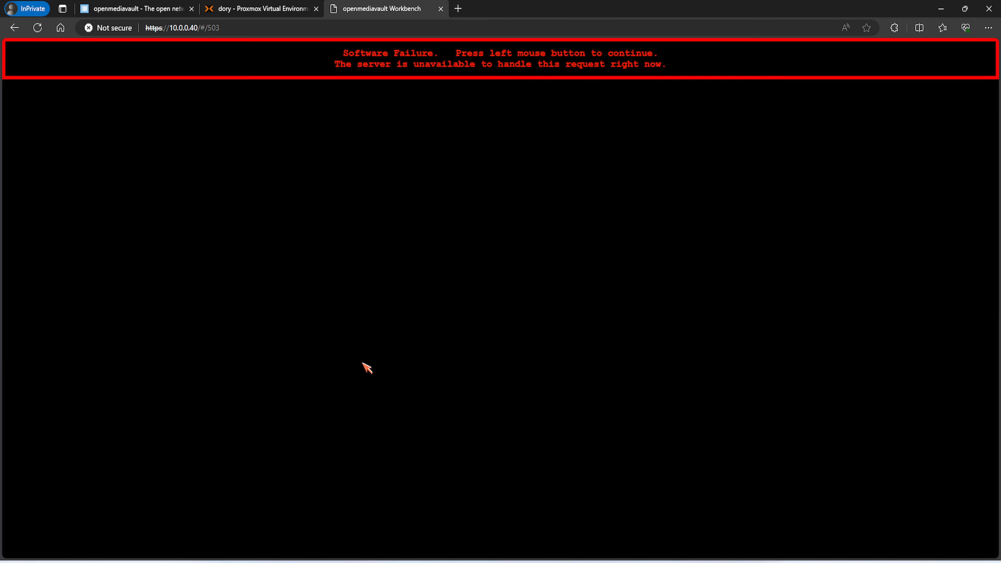
click(376, 66)
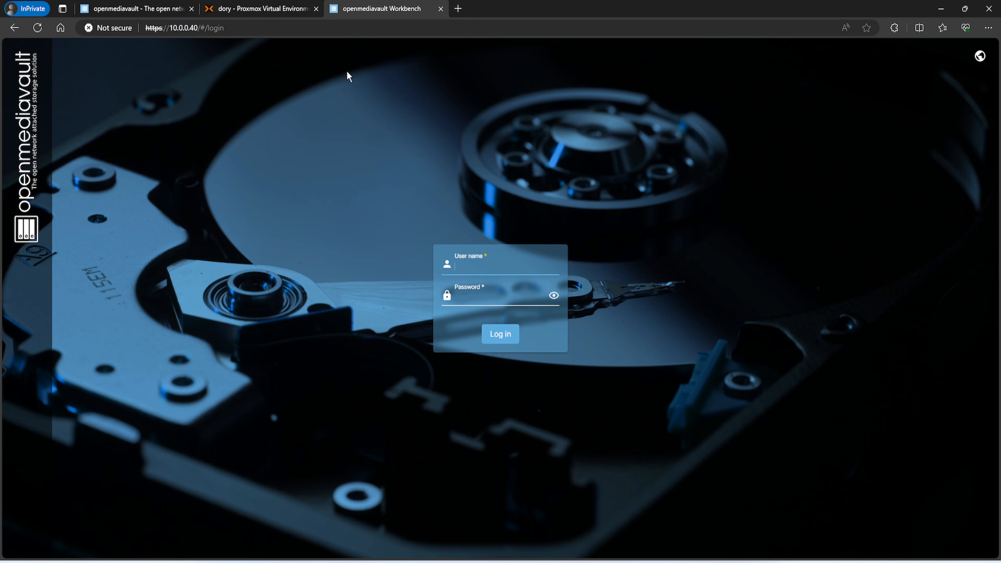
Log back in using the saved administrator user name
click(471, 266)
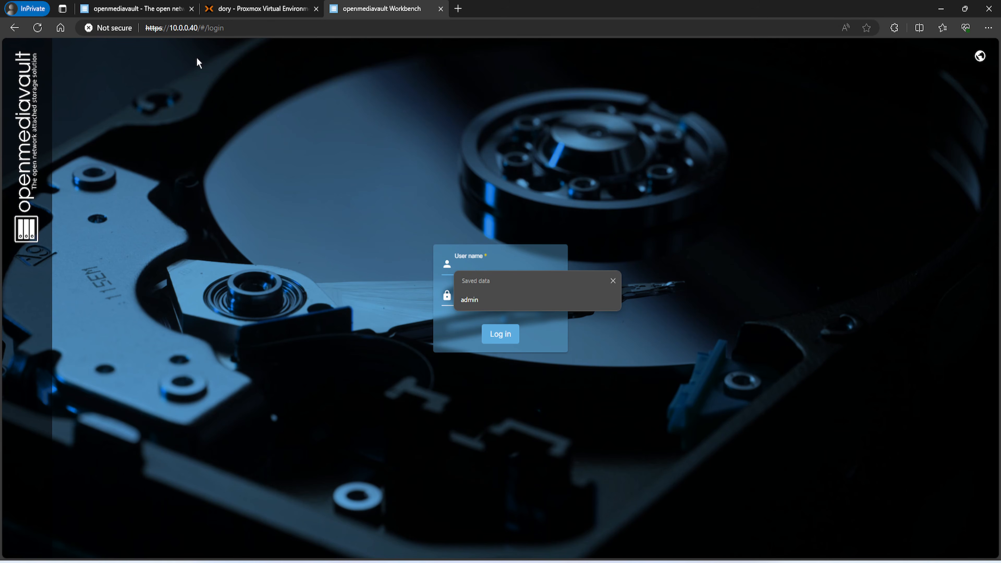
click(160, 33)
drag(168, 31, 146, 30)
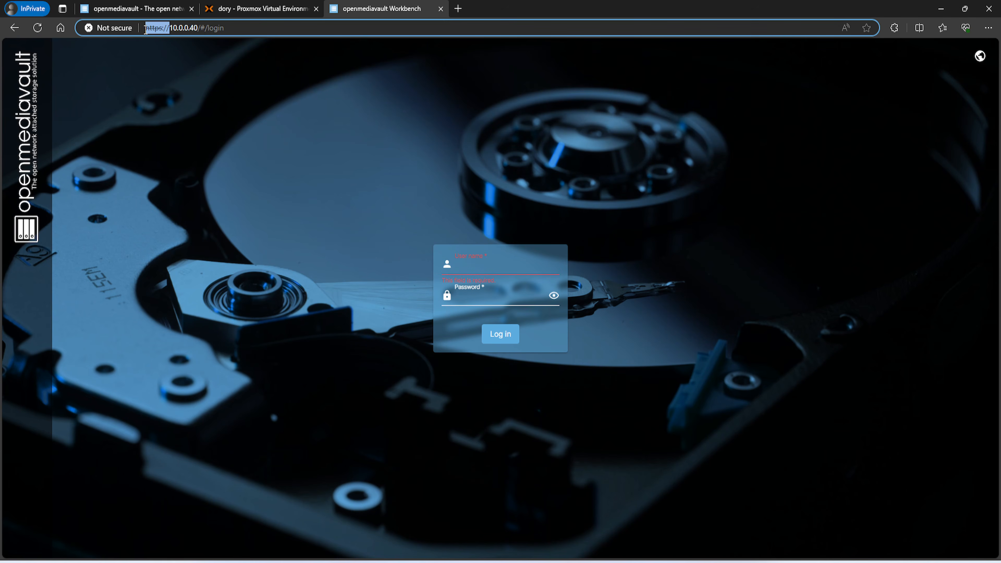
click(476, 267)
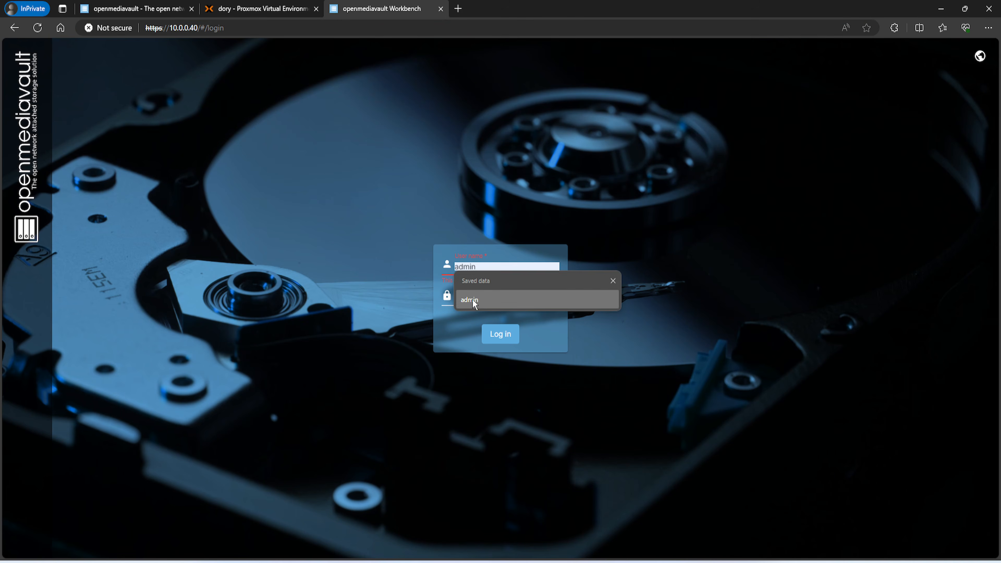
click(479, 302)
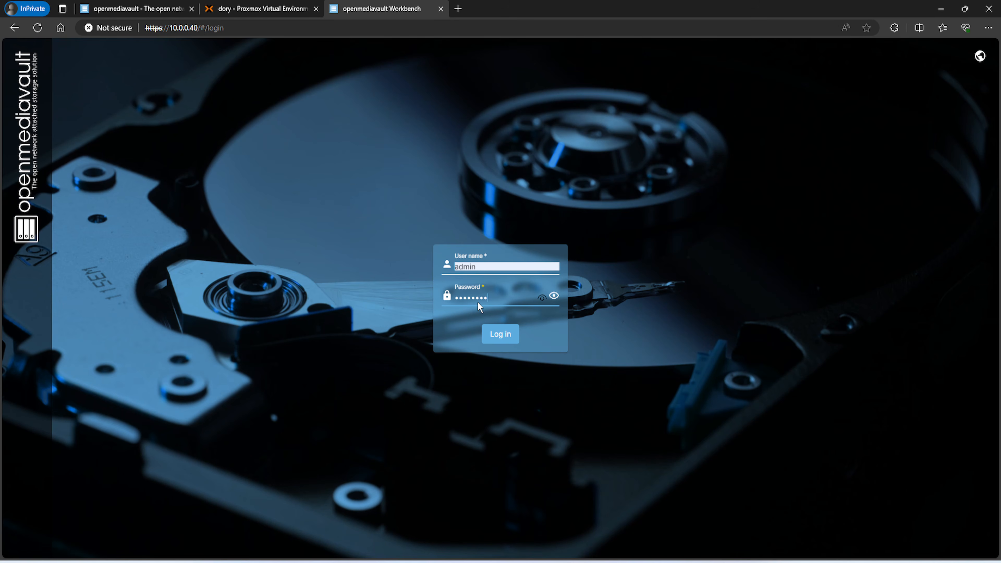
key(Return)
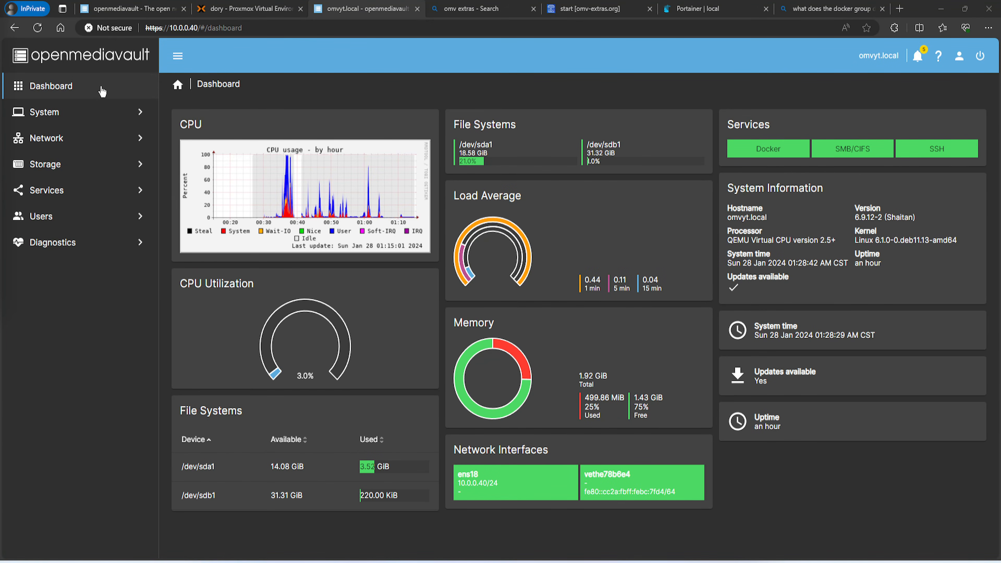
Choose America/Chicago as the time zone in System > Date & Time
click(77, 118)
click(68, 164)
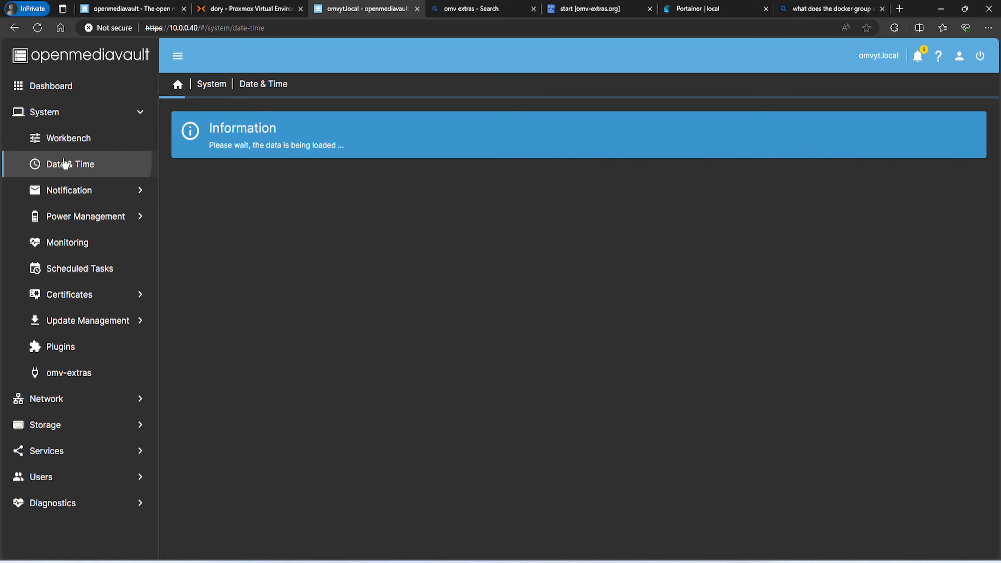
click(199, 136)
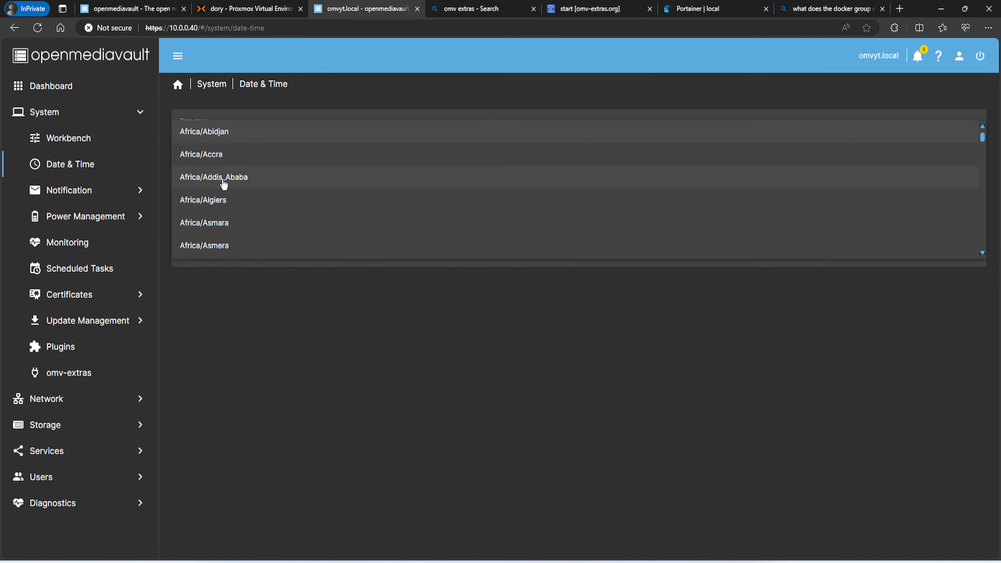
scroll(228, 197, down, 3)
scroll(228, 197, down, 15)
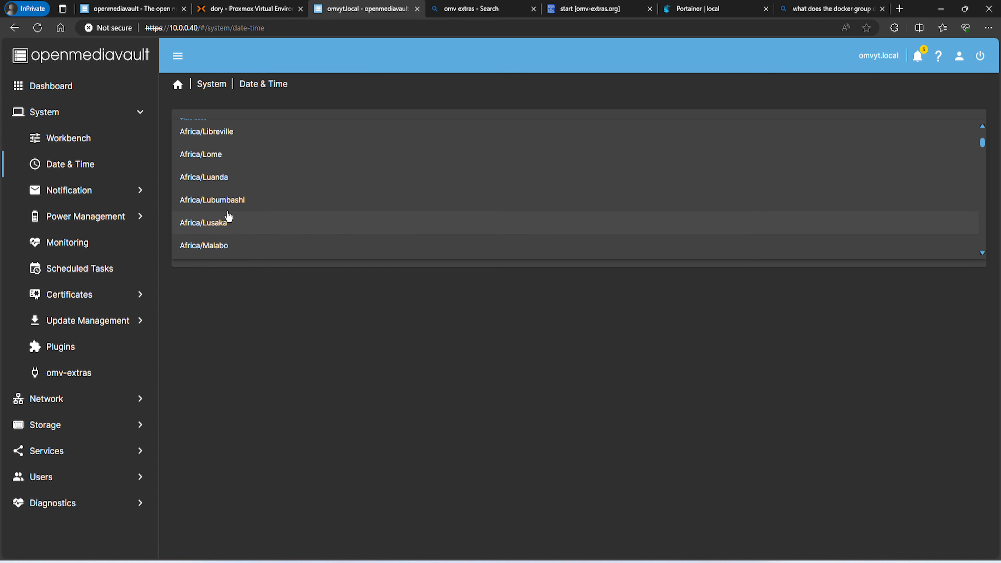
scroll(229, 217, down, 15)
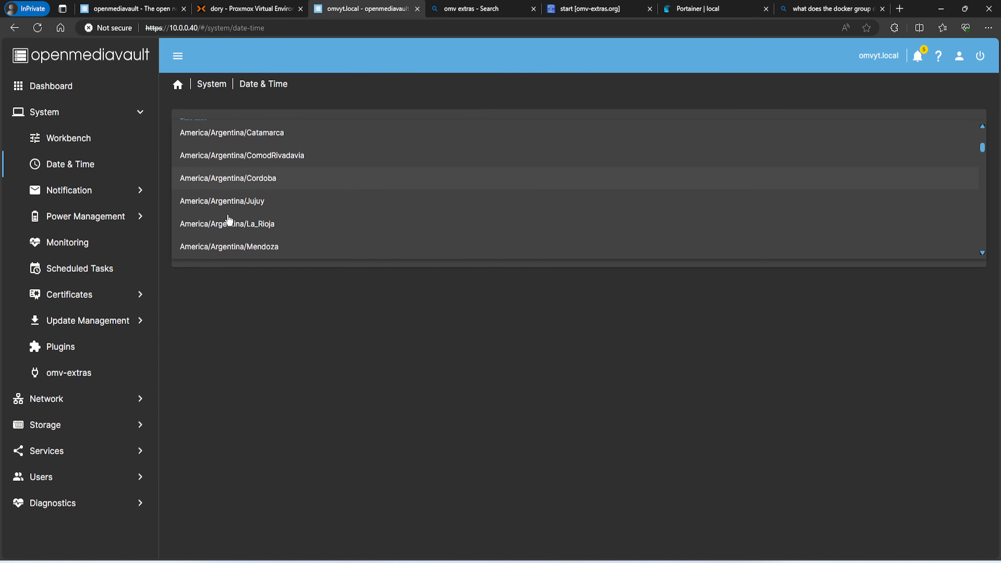
scroll(228, 220, down, 10)
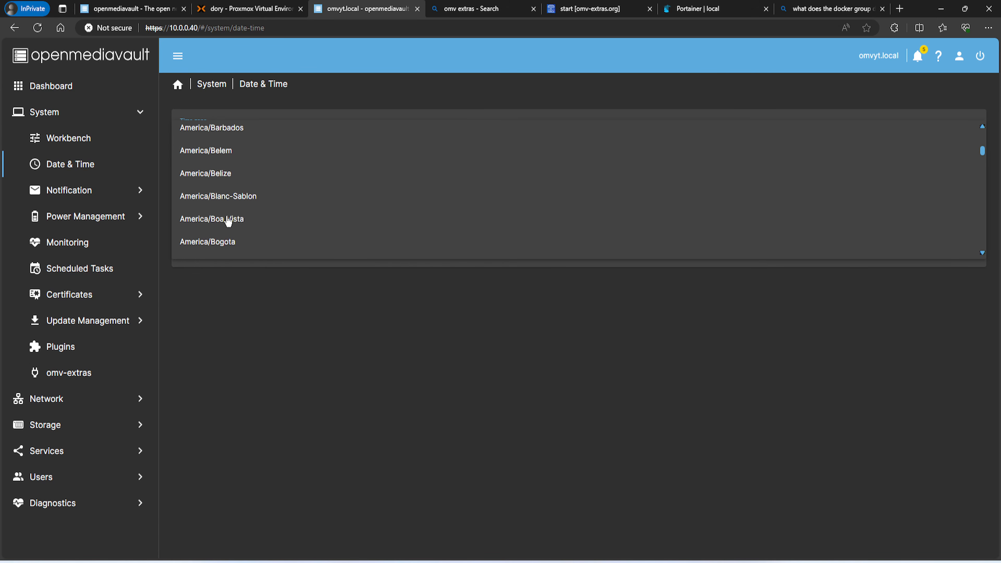
scroll(227, 220, down, 6)
click(241, 188)
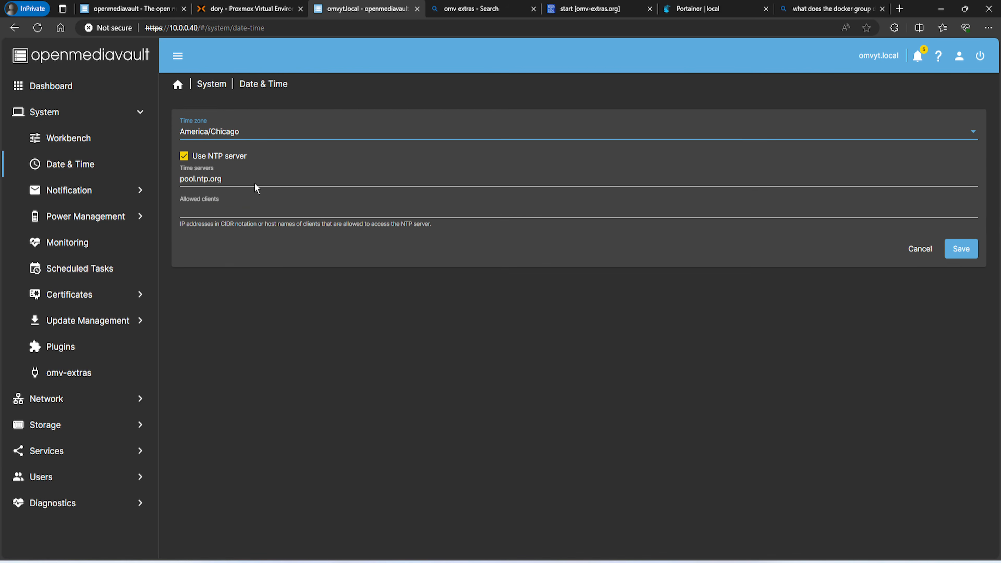
Save the date and time settings and apply the pending changes
click(963, 252)
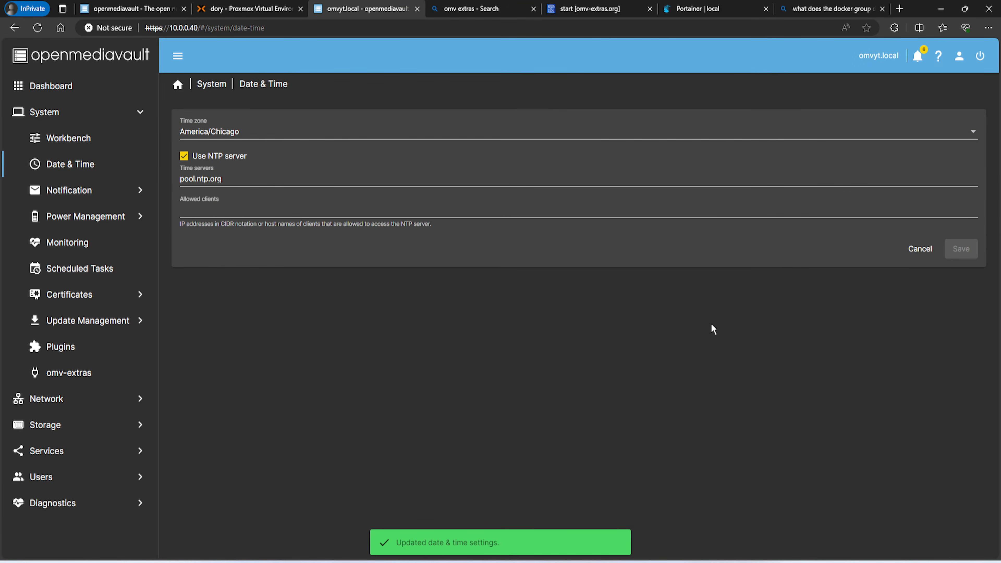
click(970, 103)
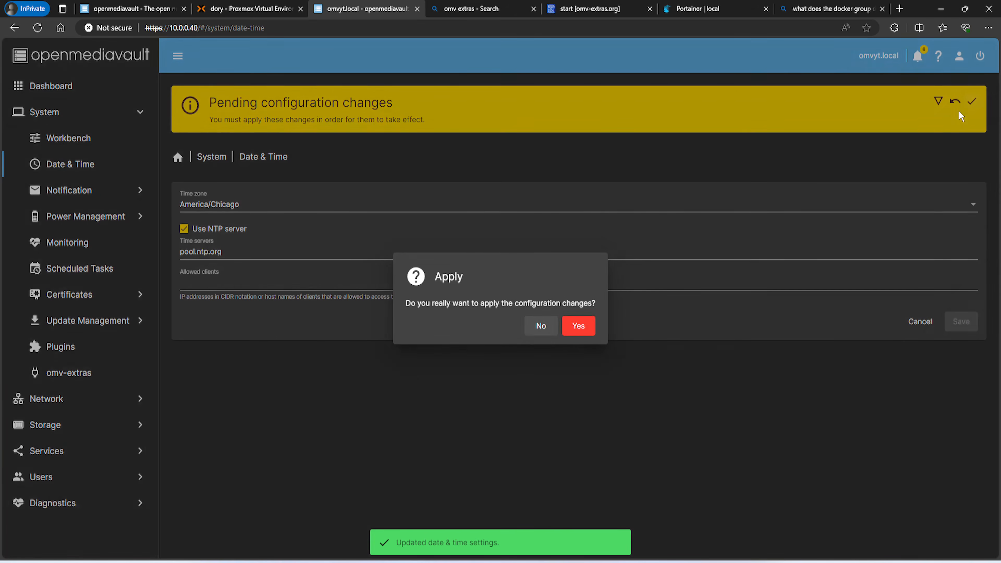
click(581, 330)
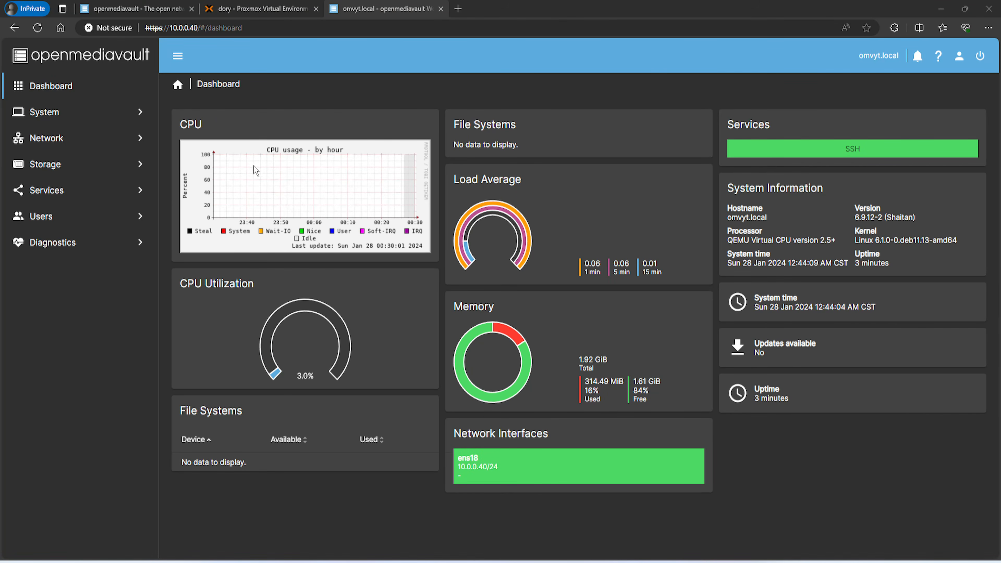
Start a new user account, entering its user name and password
click(70, 226)
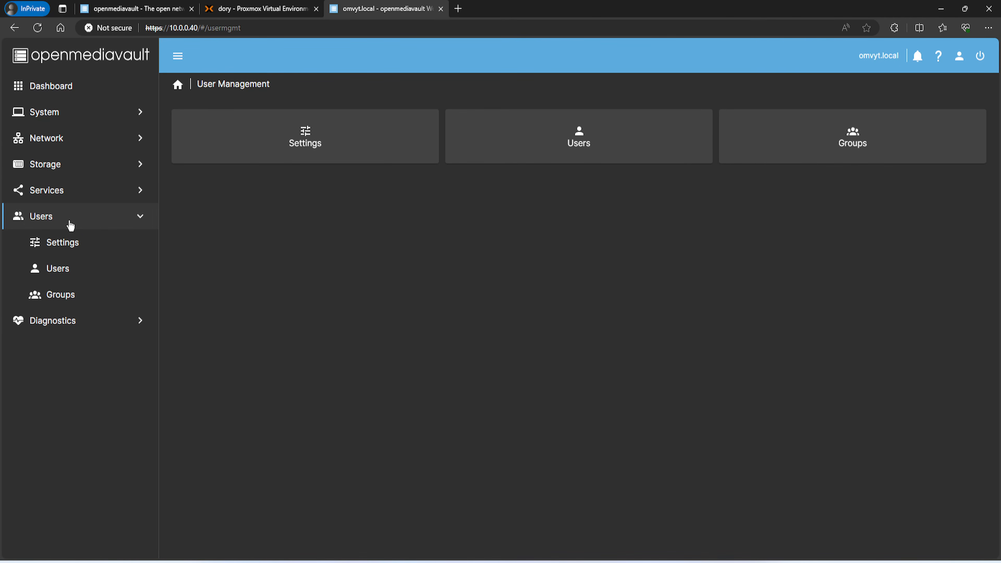
click(551, 155)
click(190, 127)
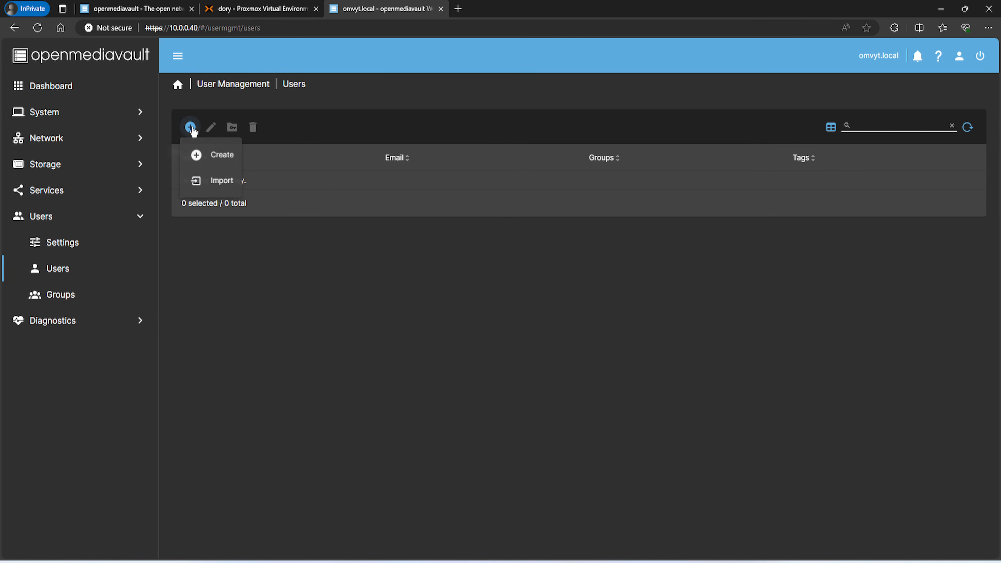
click(219, 155)
click(219, 130)
text(r)
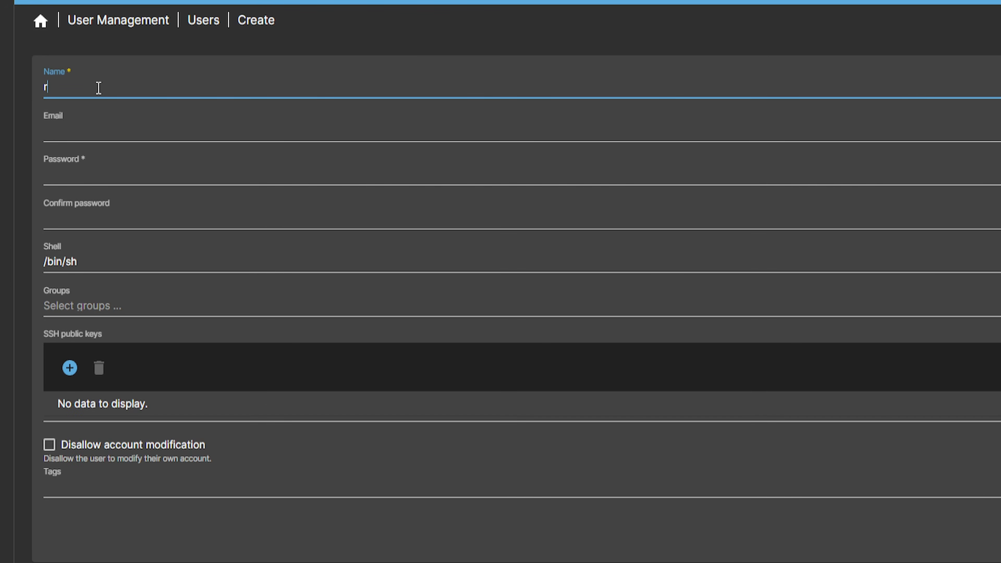
text(obert)
click(99, 178)
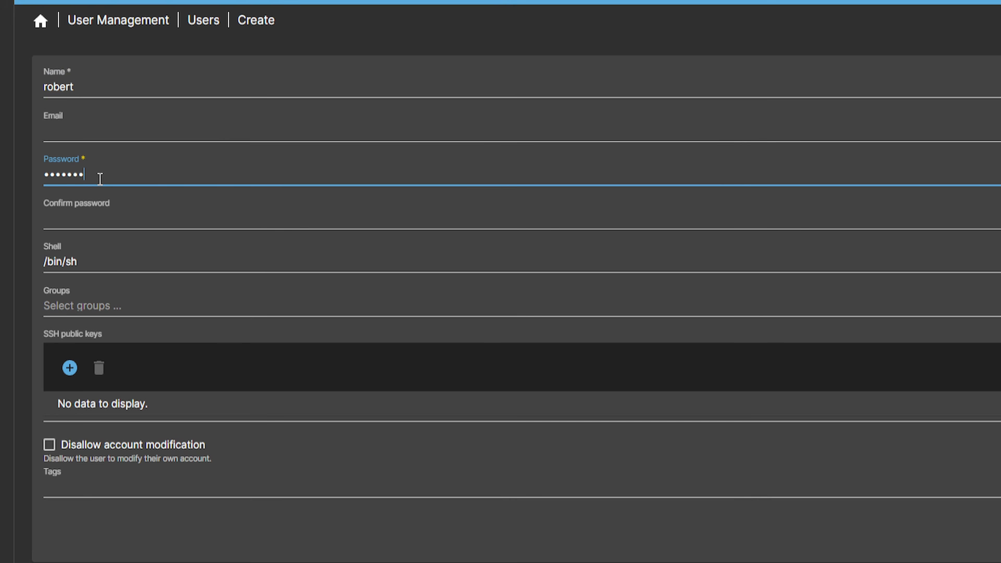
click(103, 219)
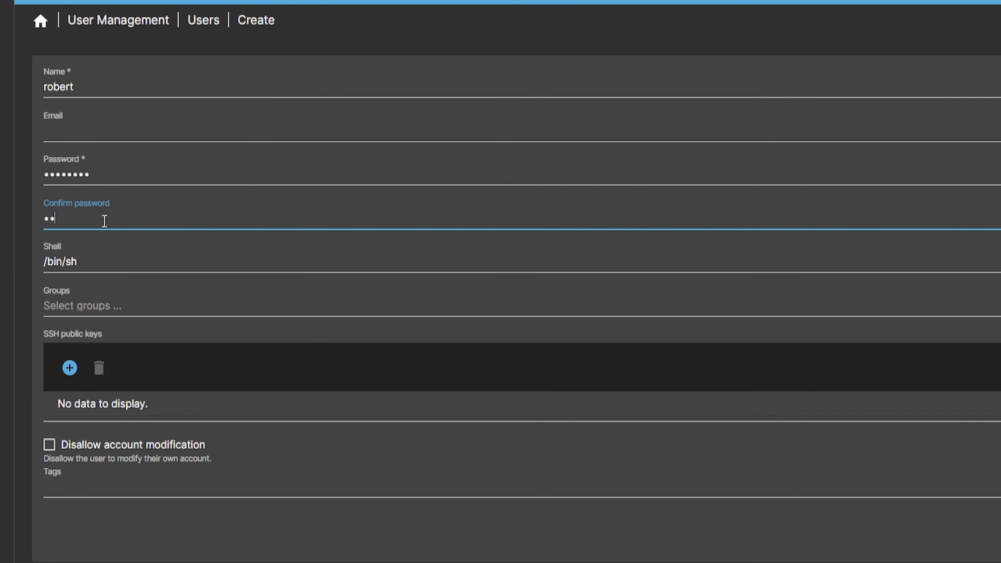
Set the new user's shell to /bin/bash
click(78, 267)
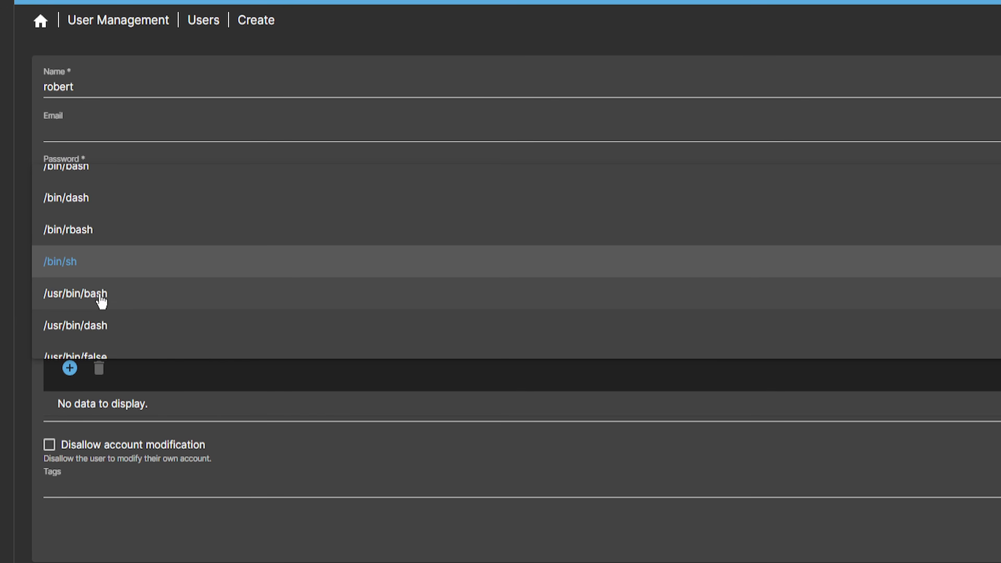
scroll(115, 304, up, 1)
click(85, 189)
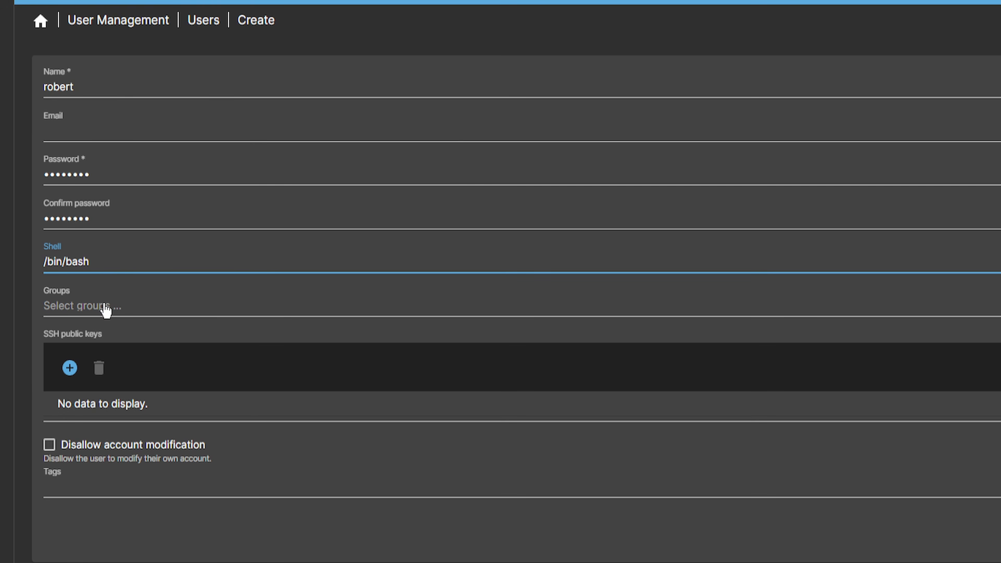
Add the user to the ssh, sudo and users groups
click(89, 307)
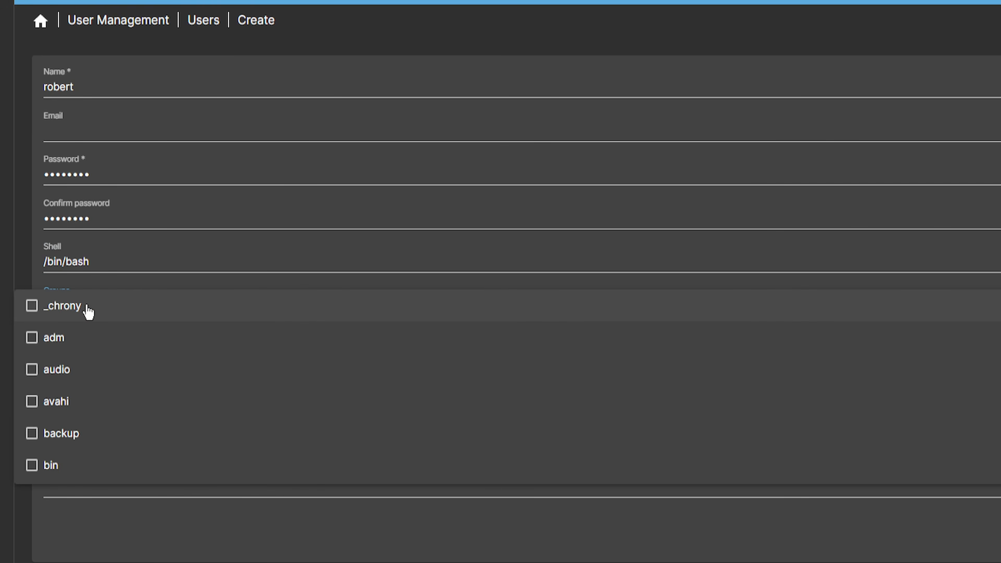
scroll(106, 422, down, 3)
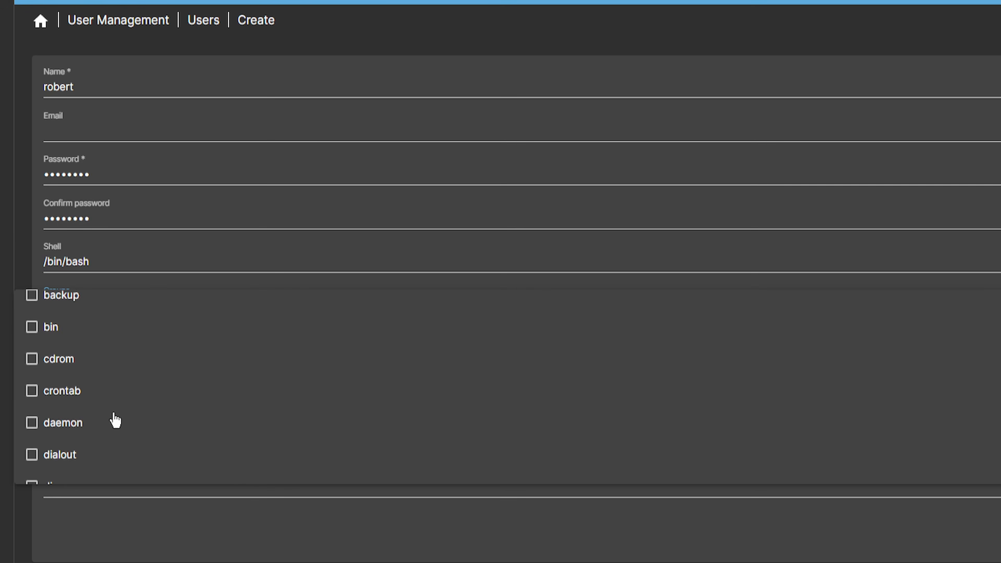
scroll(115, 420, down, 10)
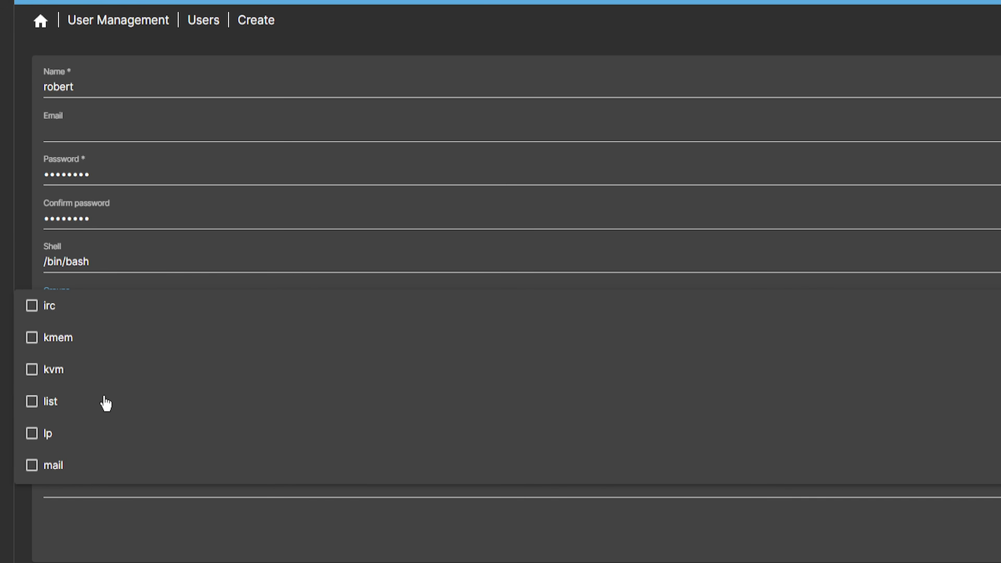
scroll(106, 403, down, 8)
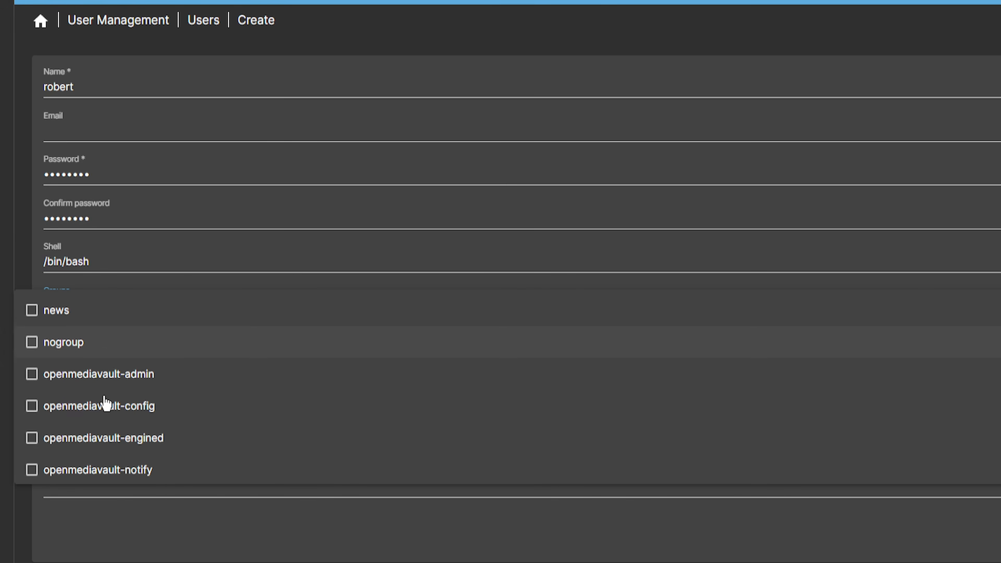
scroll(105, 403, down, 4)
scroll(105, 403, down, 4)
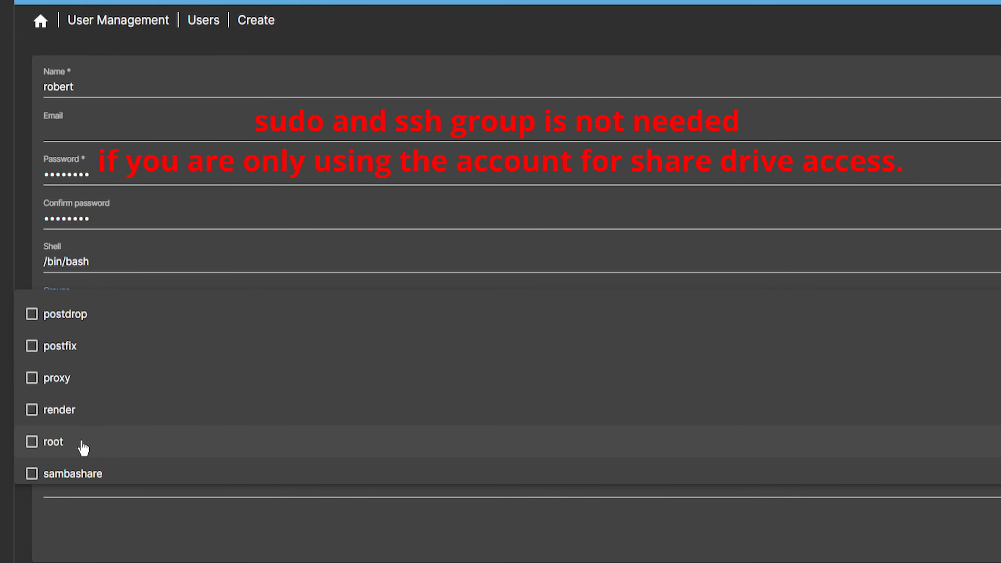
scroll(82, 448, down, 2)
scroll(71, 418, down, 5)
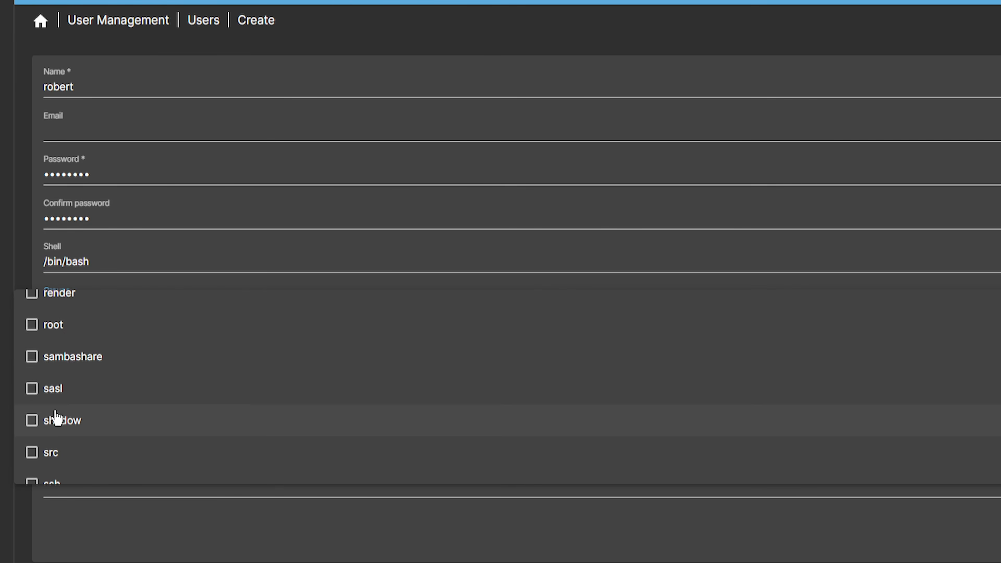
click(58, 373)
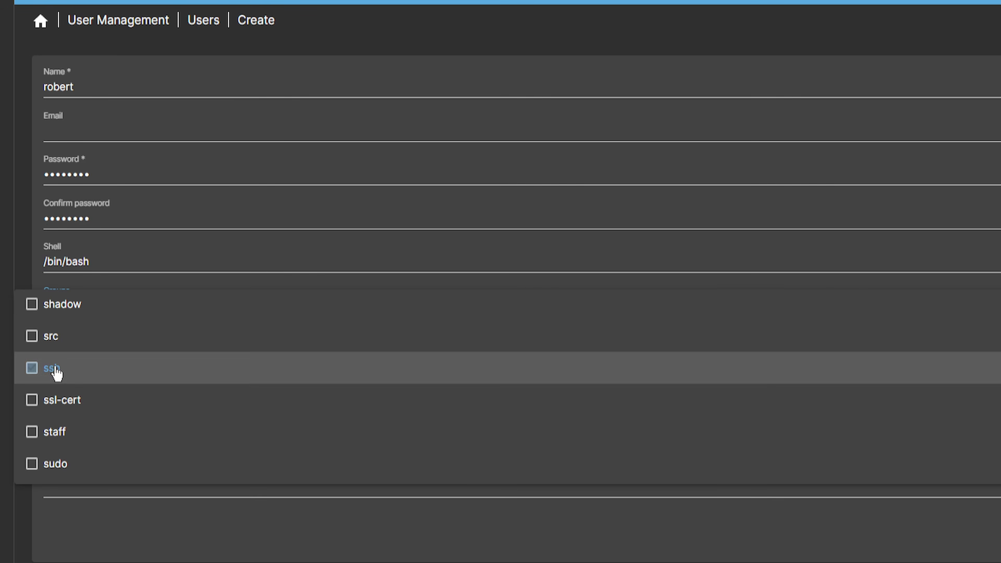
scroll(58, 373, down, 4)
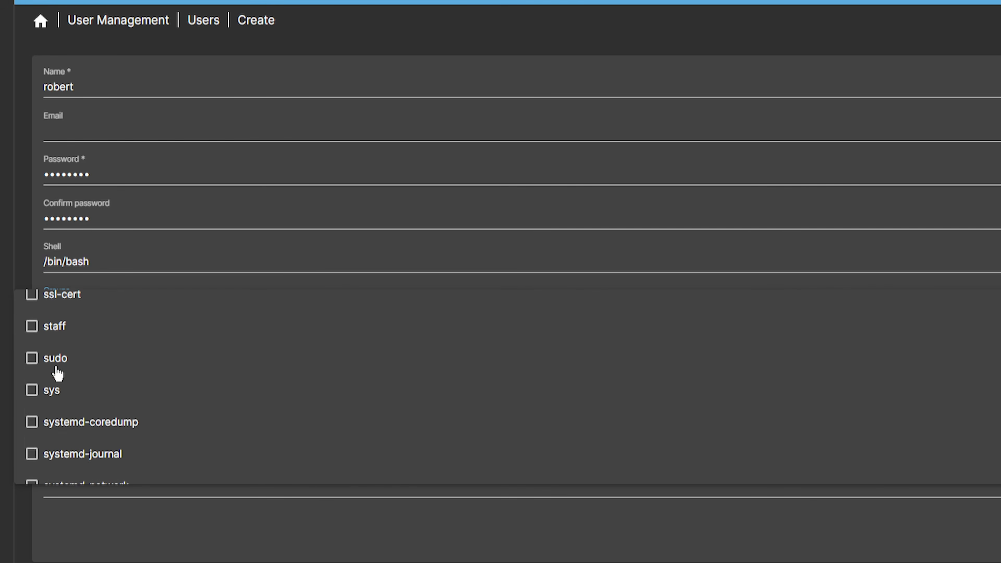
click(49, 346)
scroll(112, 414, down, 7)
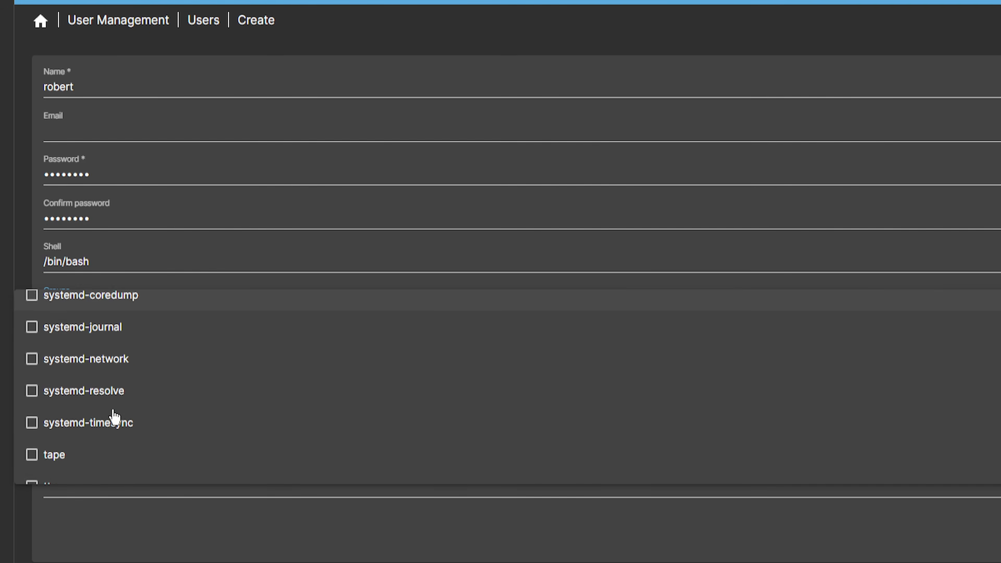
click(48, 398)
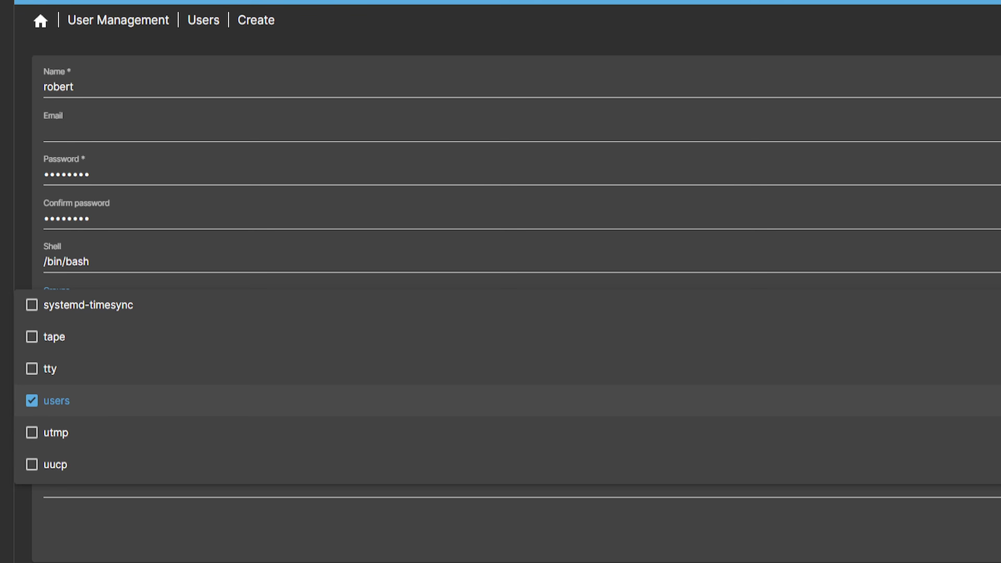
click(464, 511)
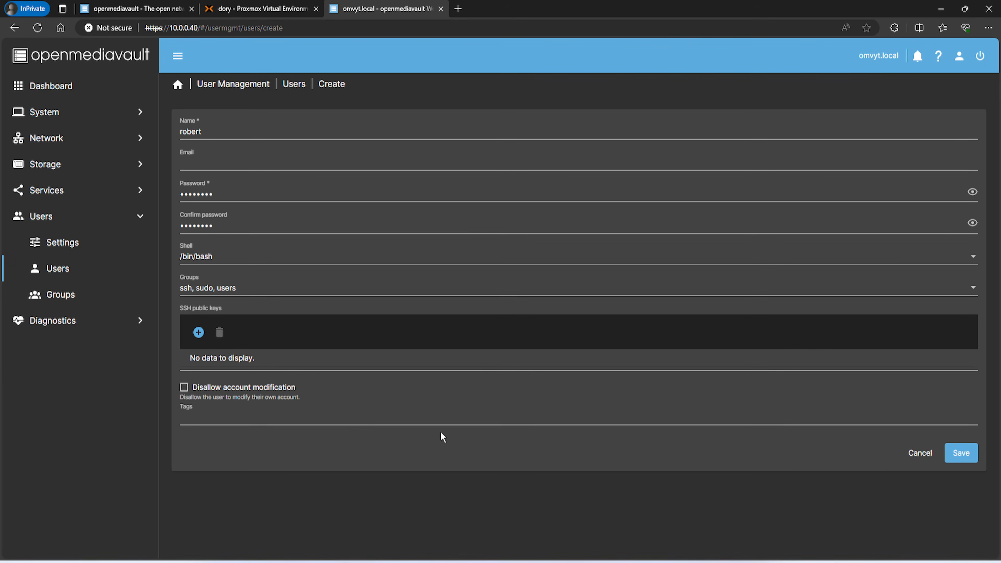
Save the new user, apply the pending changes, and go to Storage
click(962, 454)
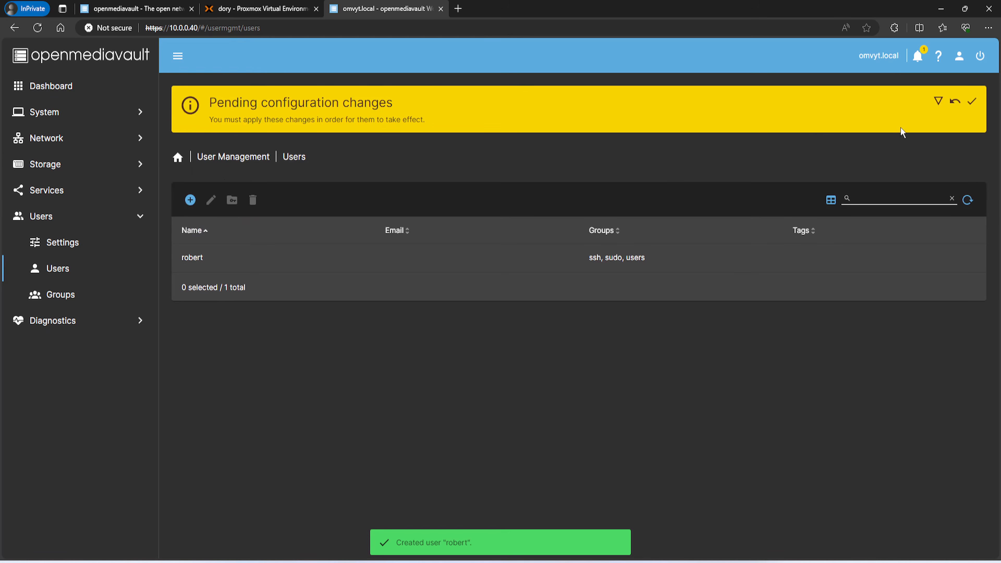
click(972, 102)
click(592, 324)
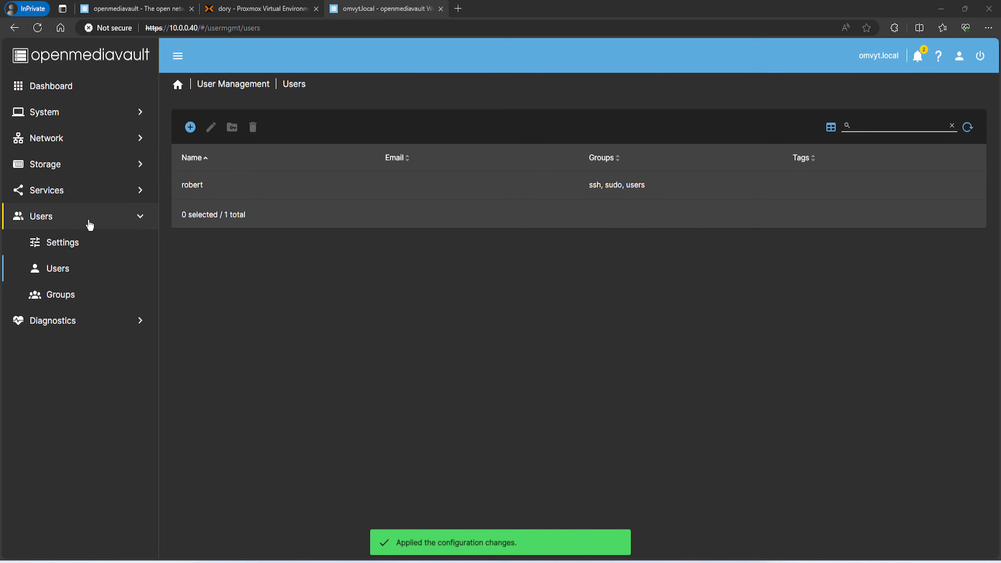
click(101, 174)
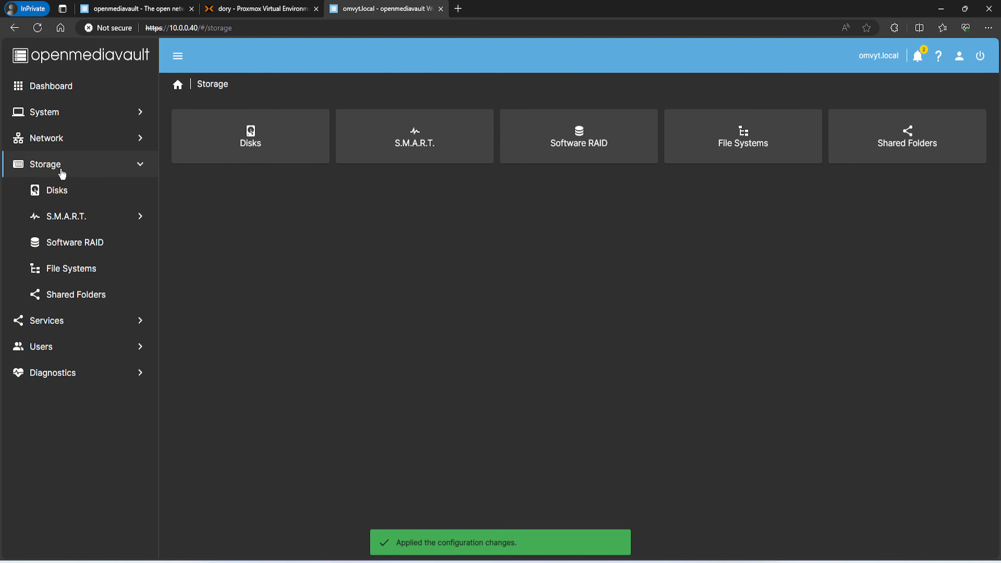
Create an EXT4 file system on the 32 GiB QEMU HARDDISK /dev/sdb and close the output
click(74, 274)
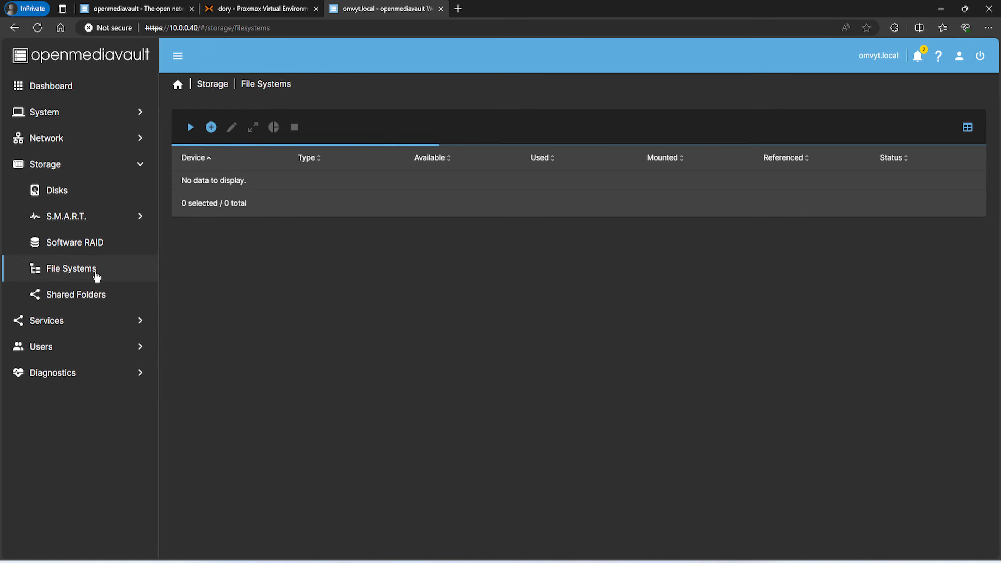
click(211, 127)
click(218, 208)
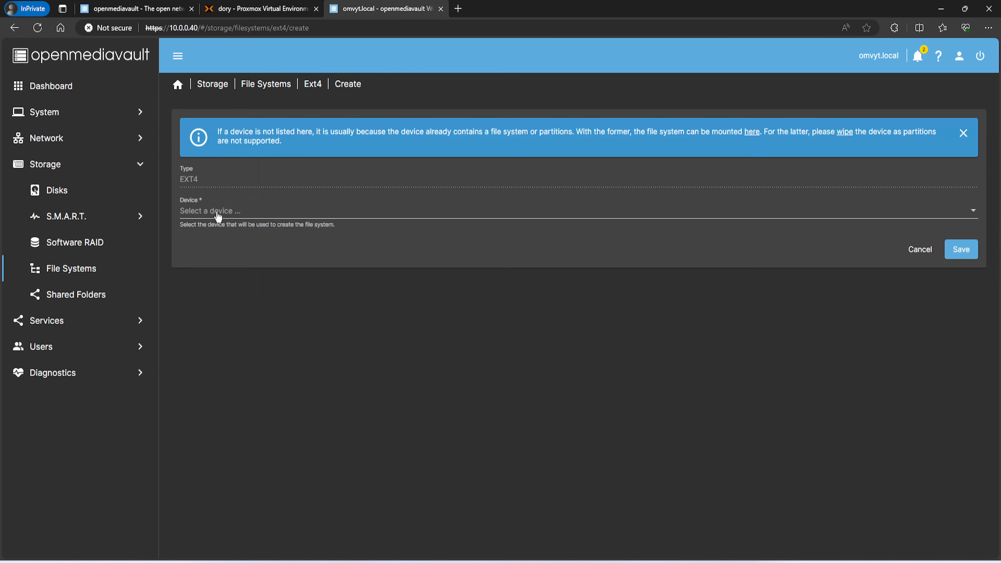
click(329, 89)
click(263, 84)
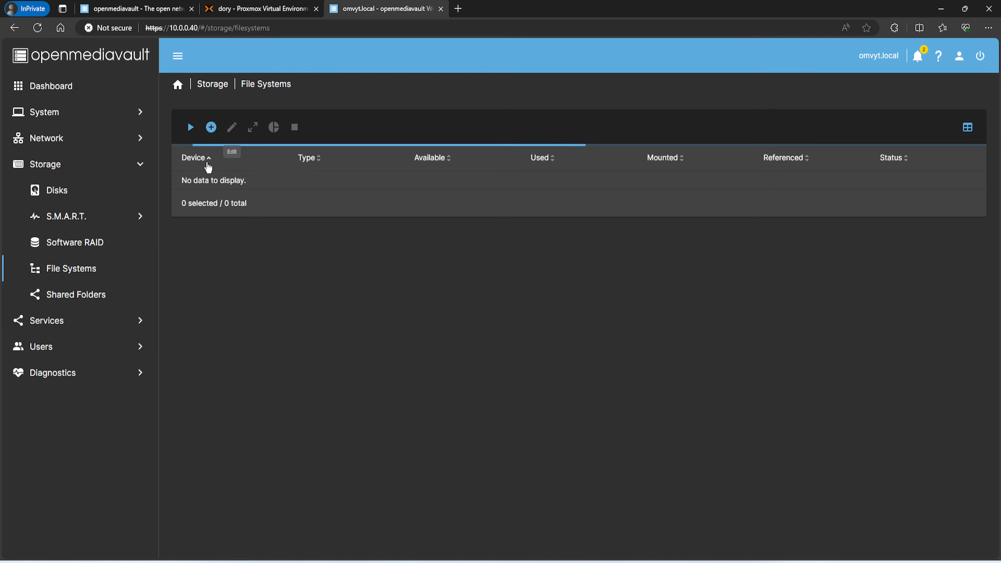
click(212, 130)
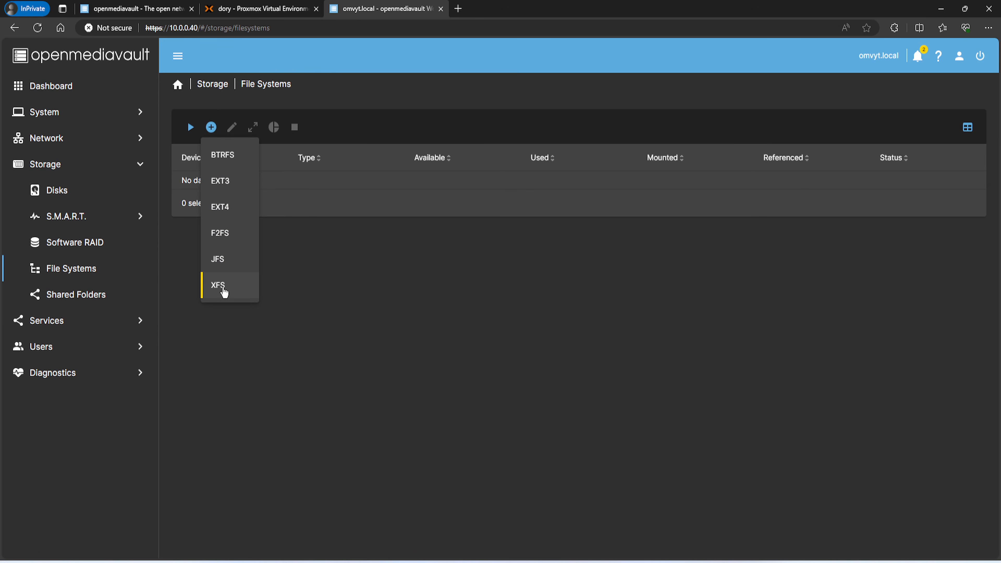
click(224, 215)
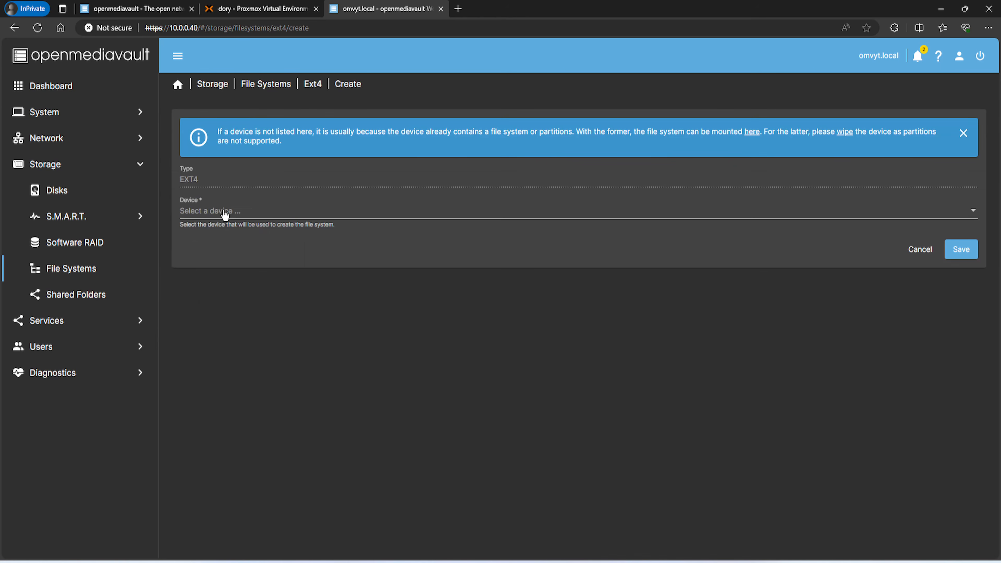
click(230, 217)
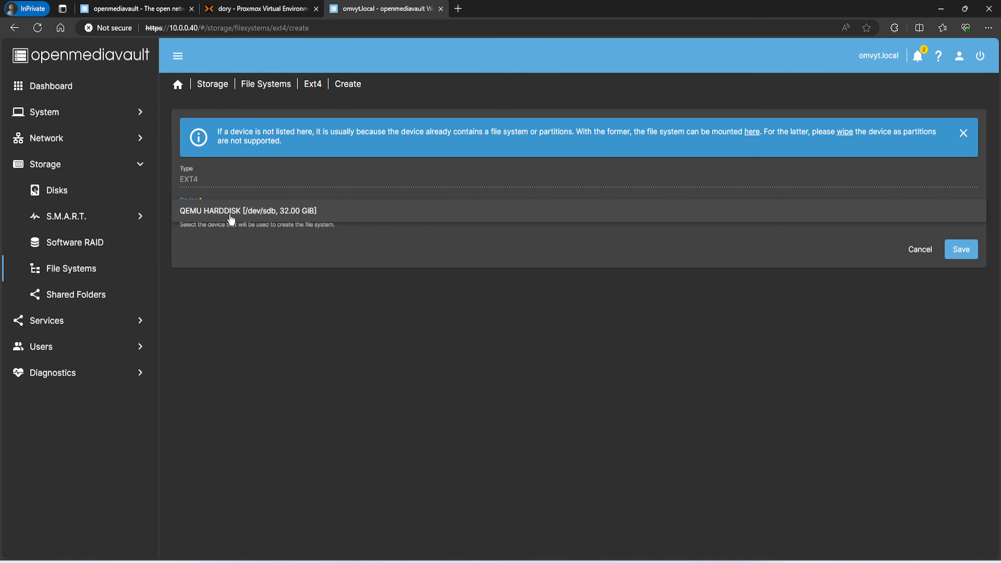
click(280, 214)
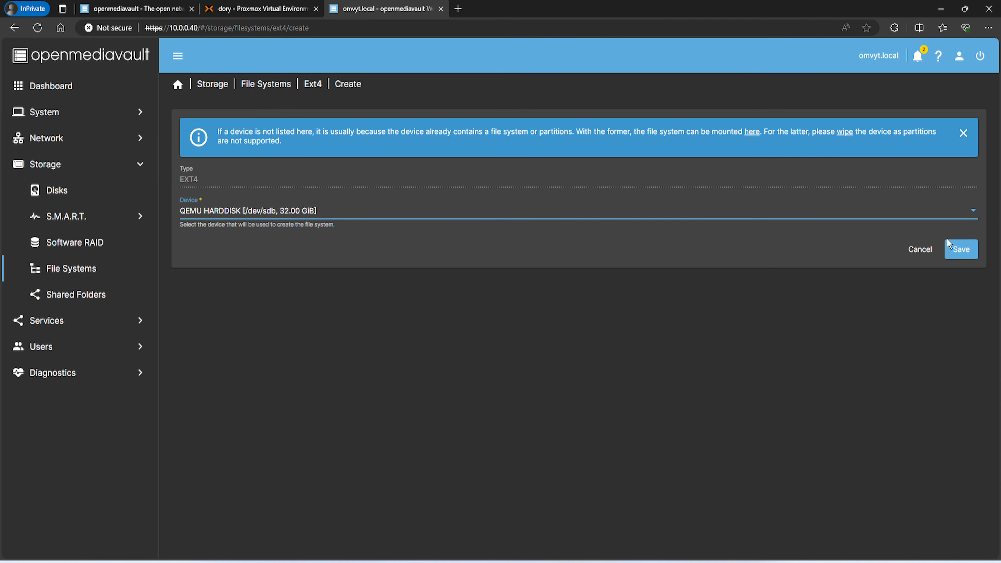
click(962, 250)
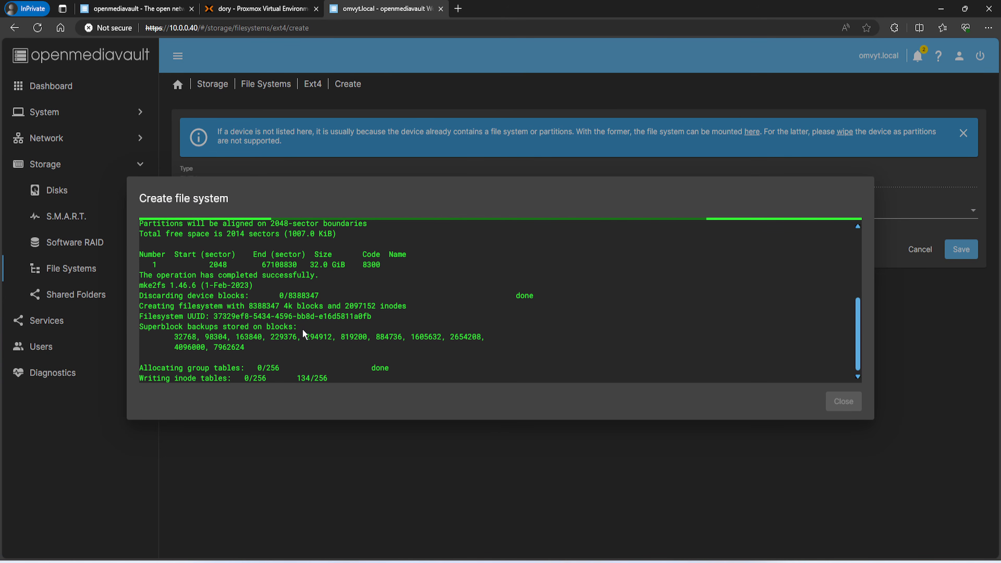
click(843, 401)
Mount /dev/sdb1 with the tag 'data drive', save, and apply the configuration change
click(223, 132)
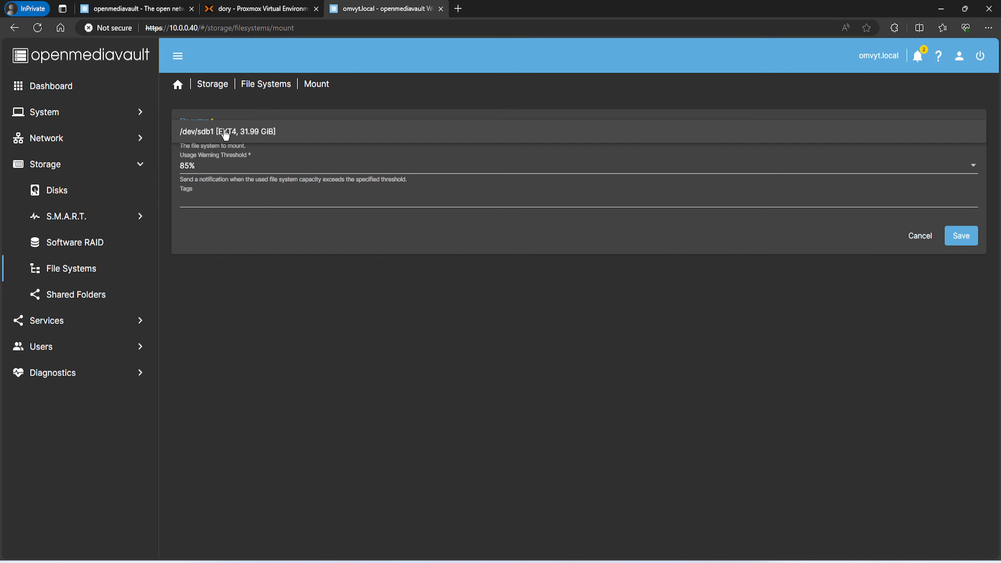
click(223, 130)
click(216, 201)
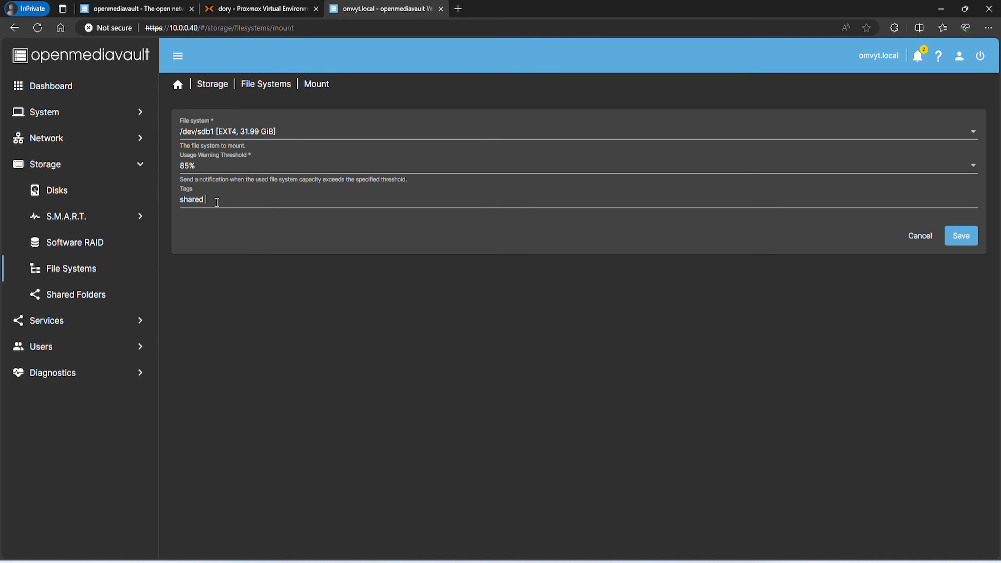
key(BackSpace)
key(BackSpace)
key(BackSpace)
key(BackSpace)
key(BackSpace)
key(BackSpace)
text(d)
click(962, 235)
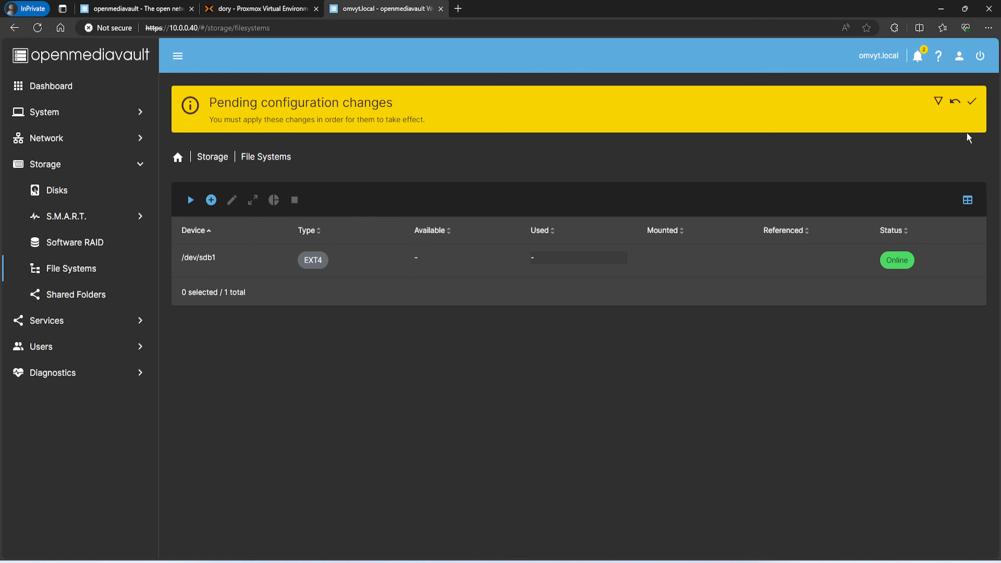
click(972, 101)
click(580, 326)
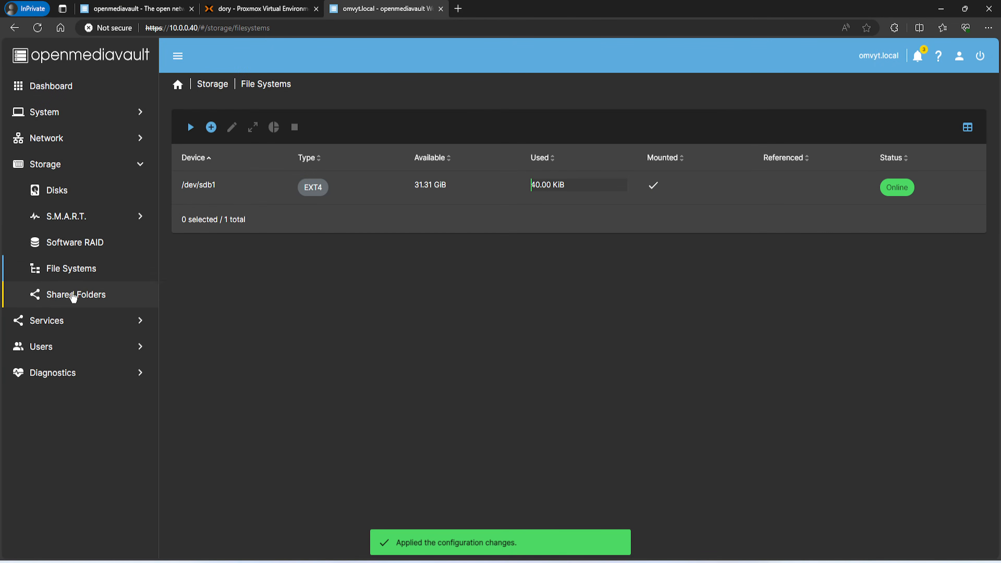
Create a shared folder 'data' on /dev/sdb1 [data drive], tag it, save, and apply changes
click(72, 297)
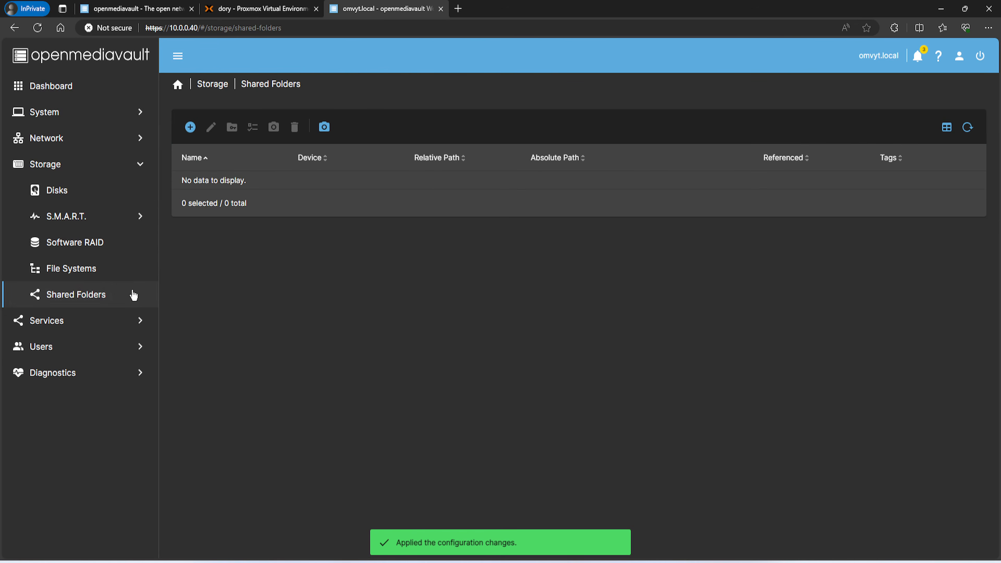
click(190, 127)
click(226, 135)
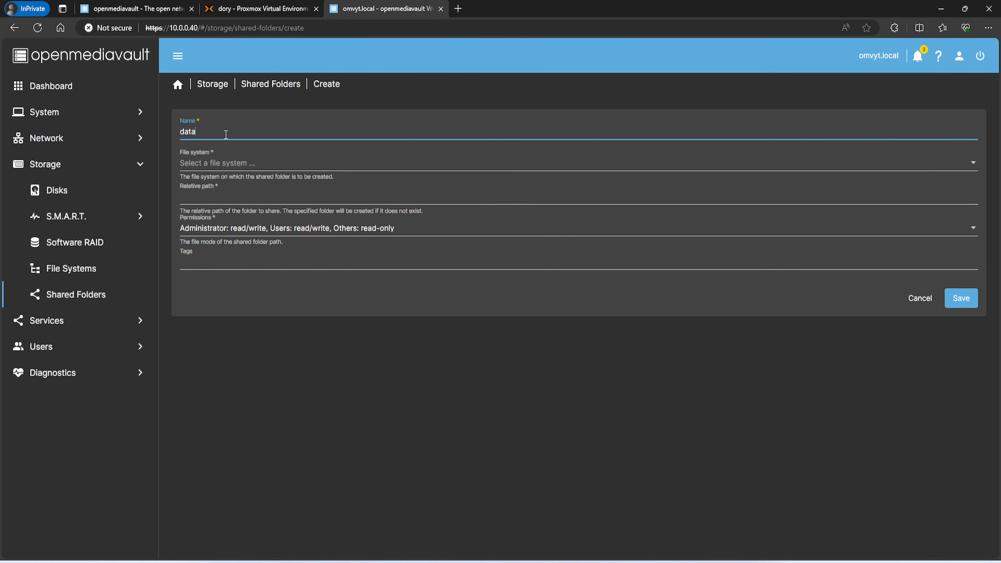
text(data)
click(214, 162)
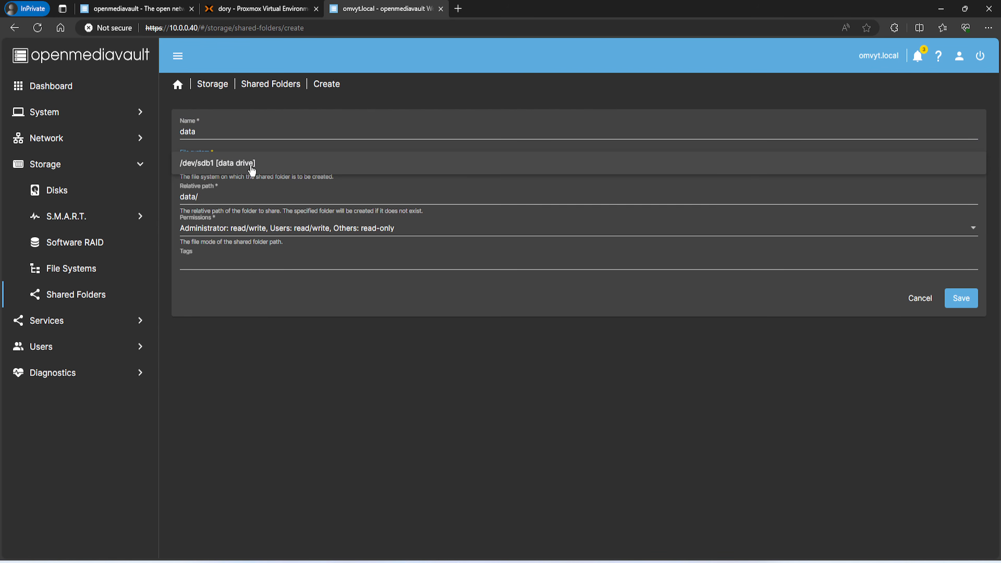
click(215, 167)
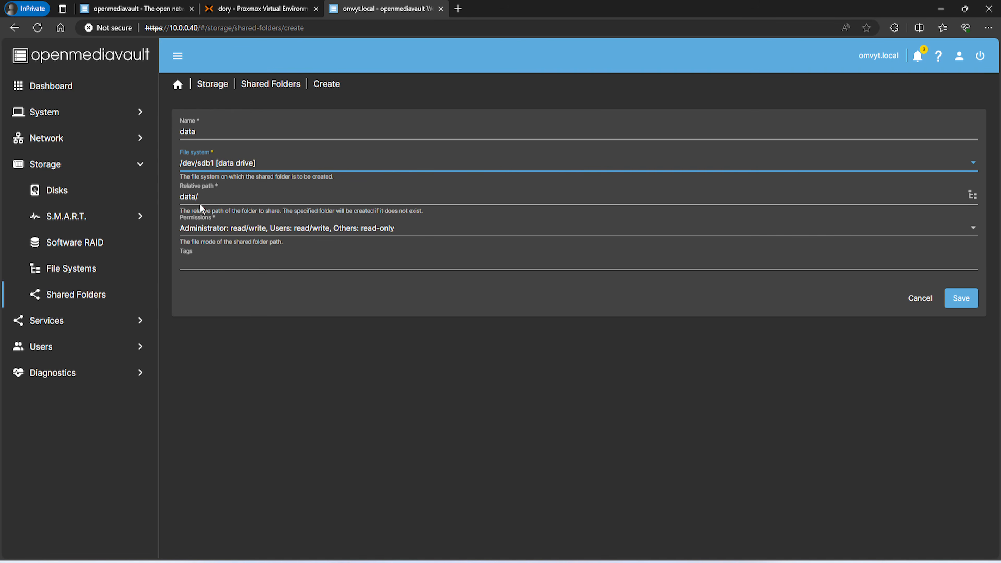
click(232, 258)
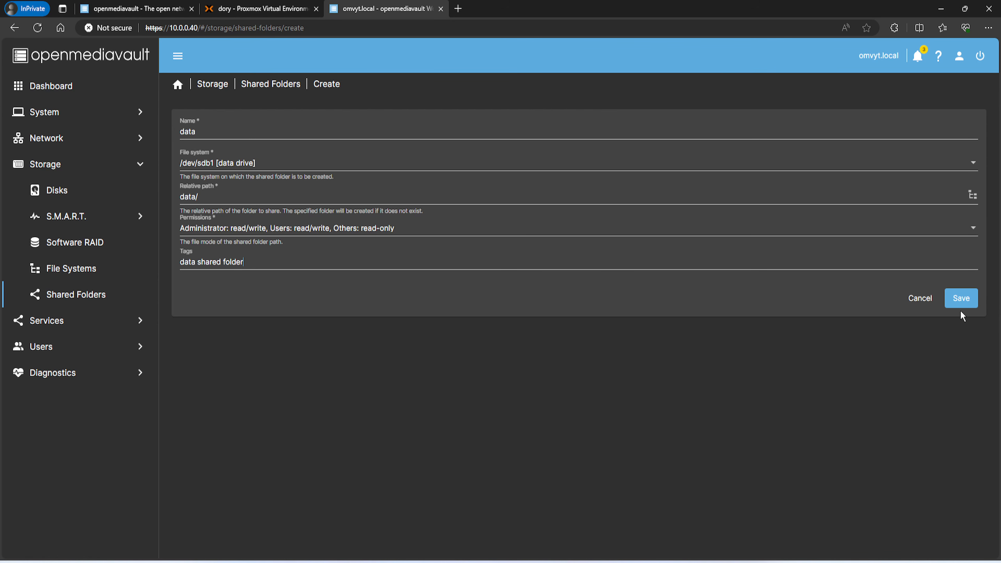
click(961, 300)
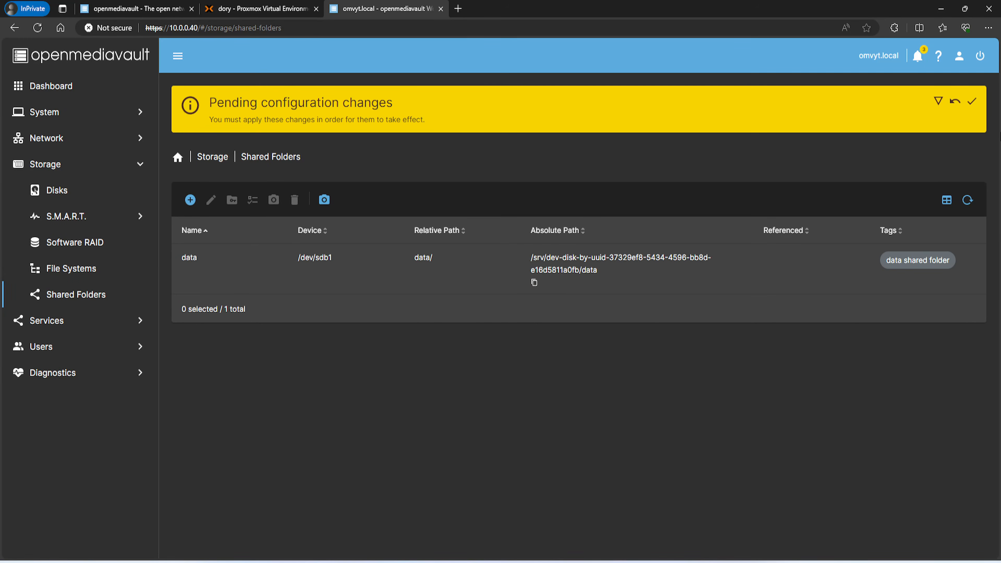
click(972, 102)
click(579, 326)
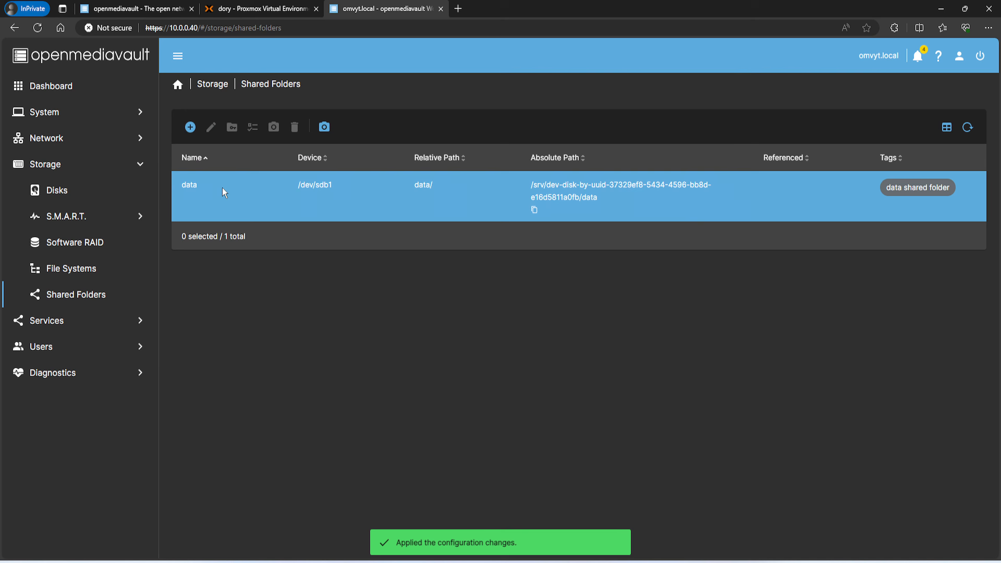
click(192, 184)
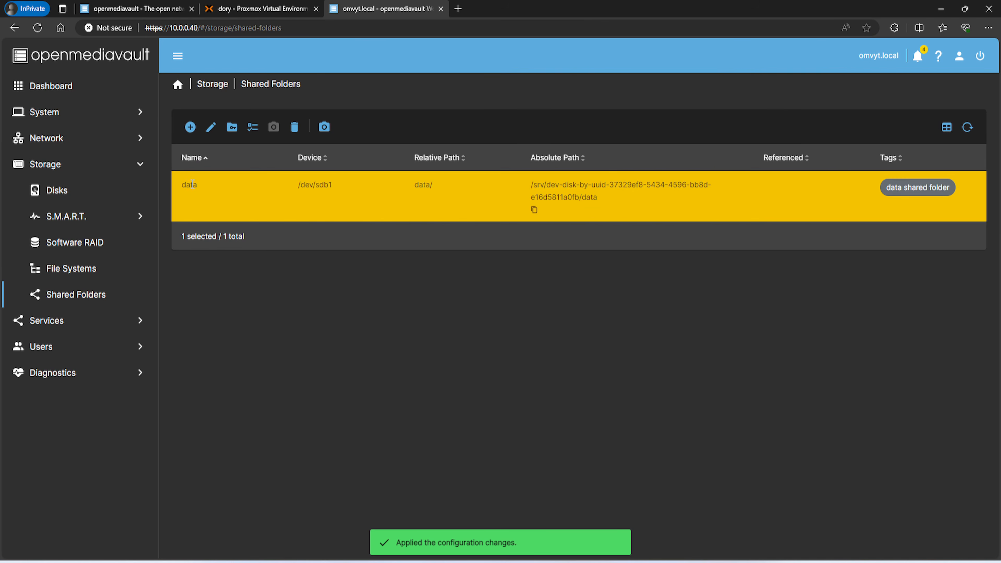
click(254, 131)
scroll(252, 367, down, 4)
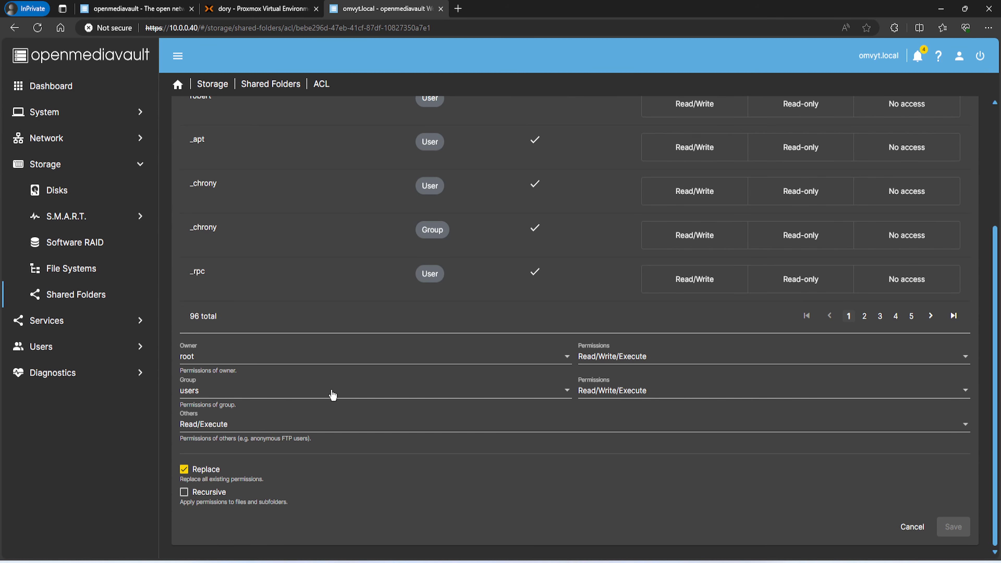
scroll(287, 301, up, 4)
scroll(230, 340, down, 4)
click(206, 394)
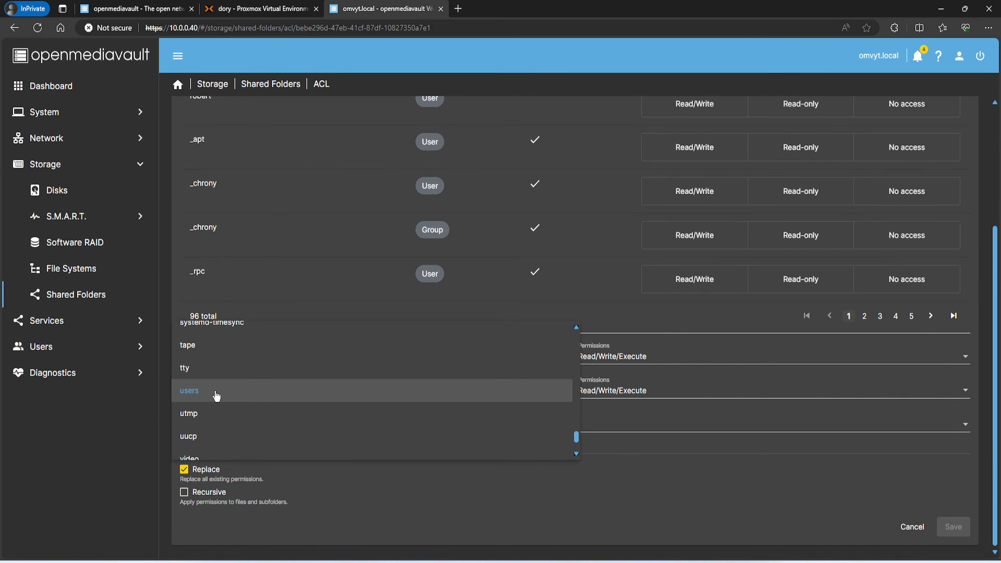
click(637, 477)
scroll(235, 408, up, 2)
scroll(235, 409, down, 2)
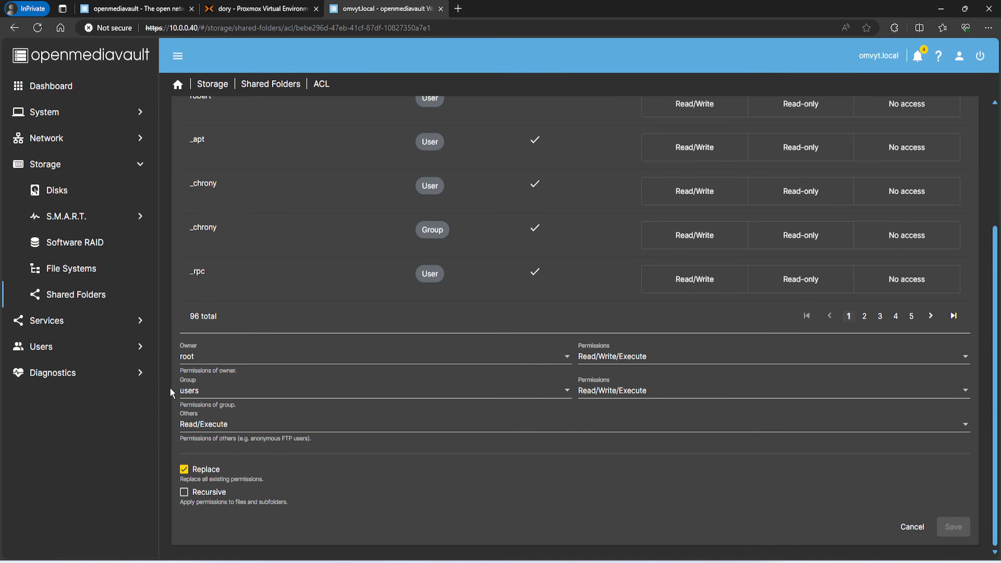
scroll(290, 345, up, 5)
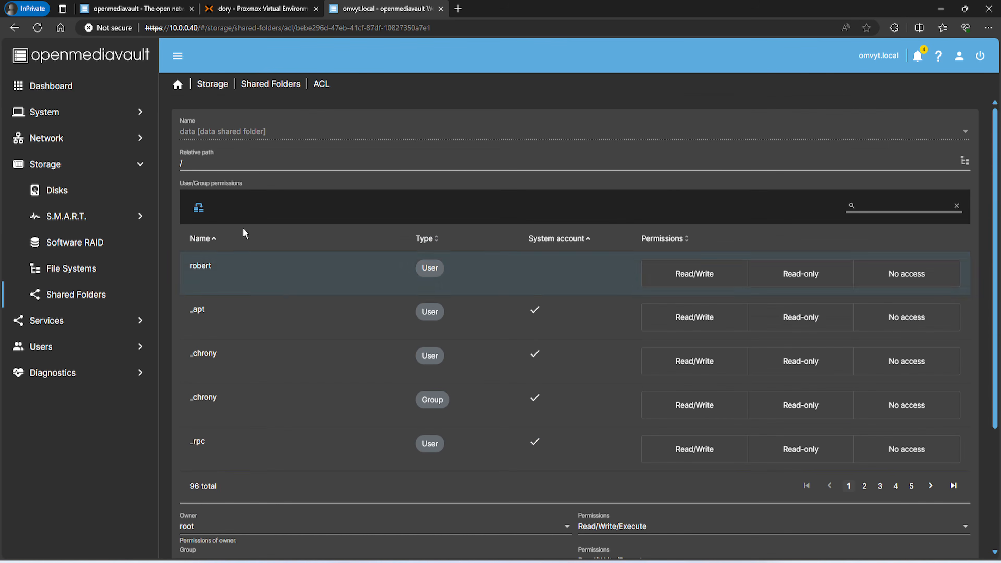
scroll(339, 273, down, 5)
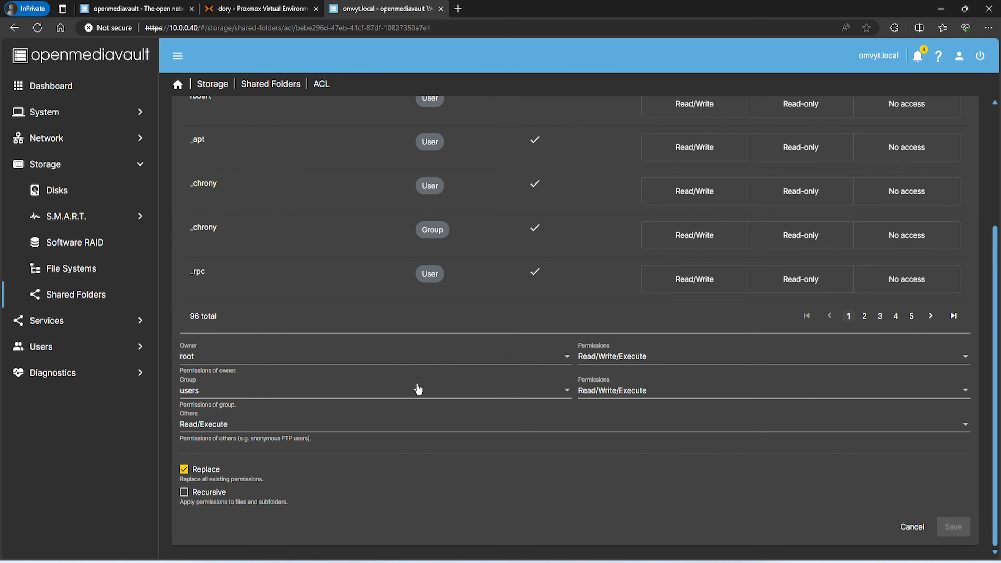
scroll(418, 387, up, 5)
click(263, 86)
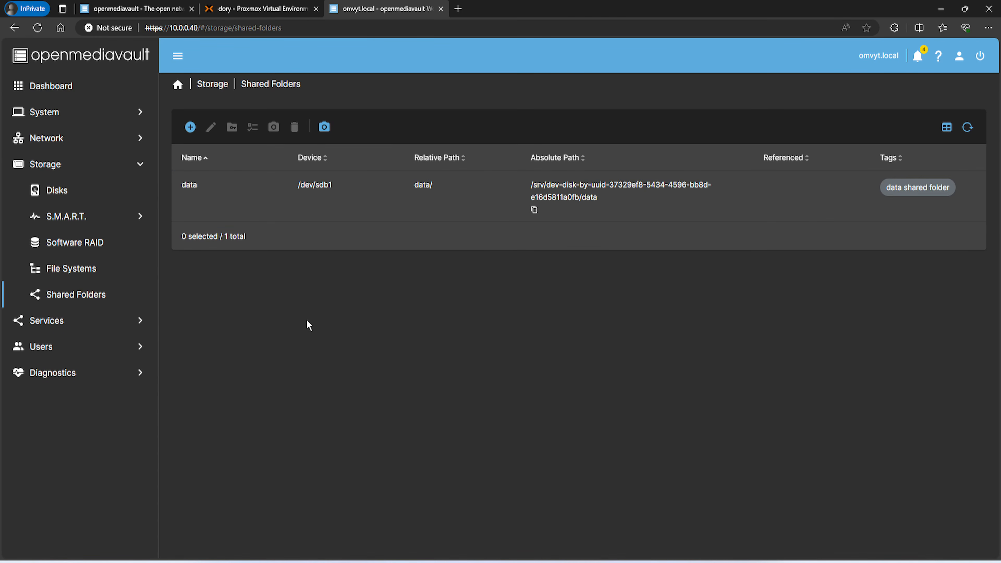
Search the web for 'omv extra' in a new tab and open the omv-extras wiki
click(458, 8)
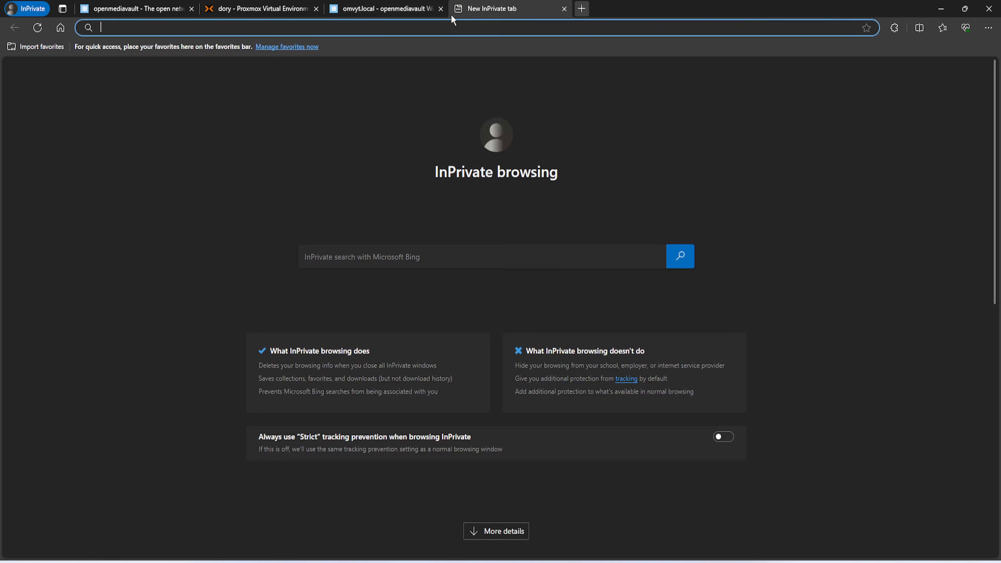
text(omv extra)
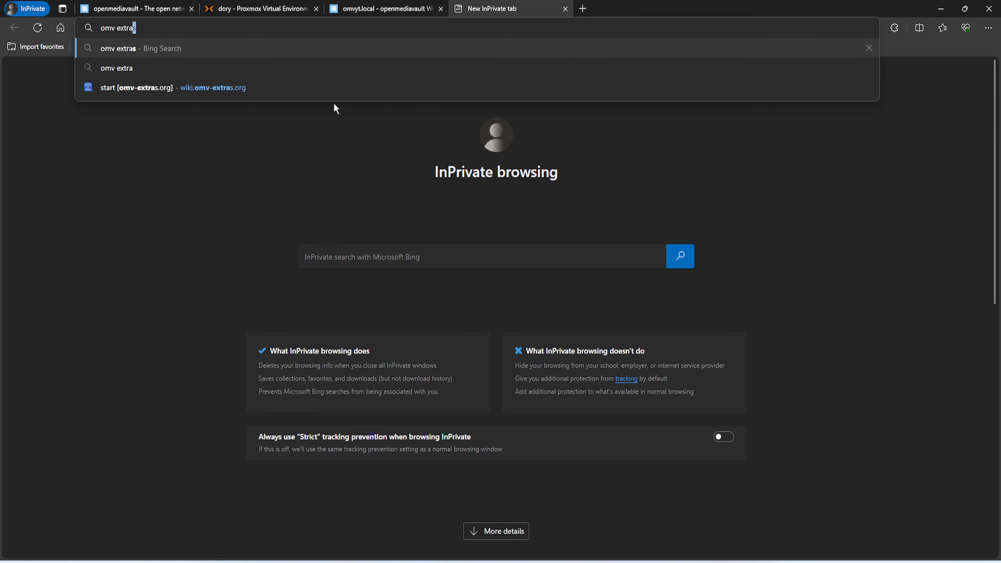
key(Return)
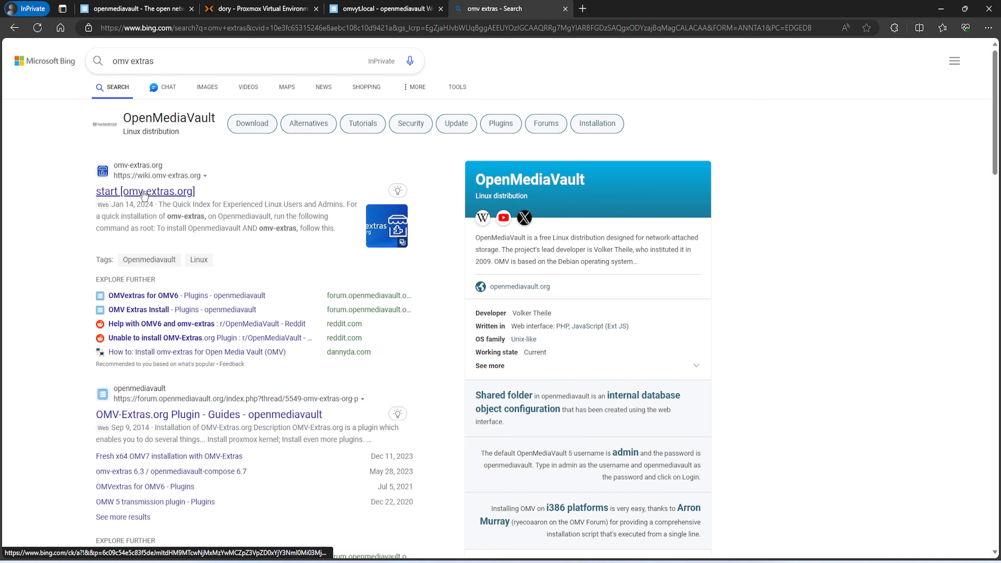
click(145, 192)
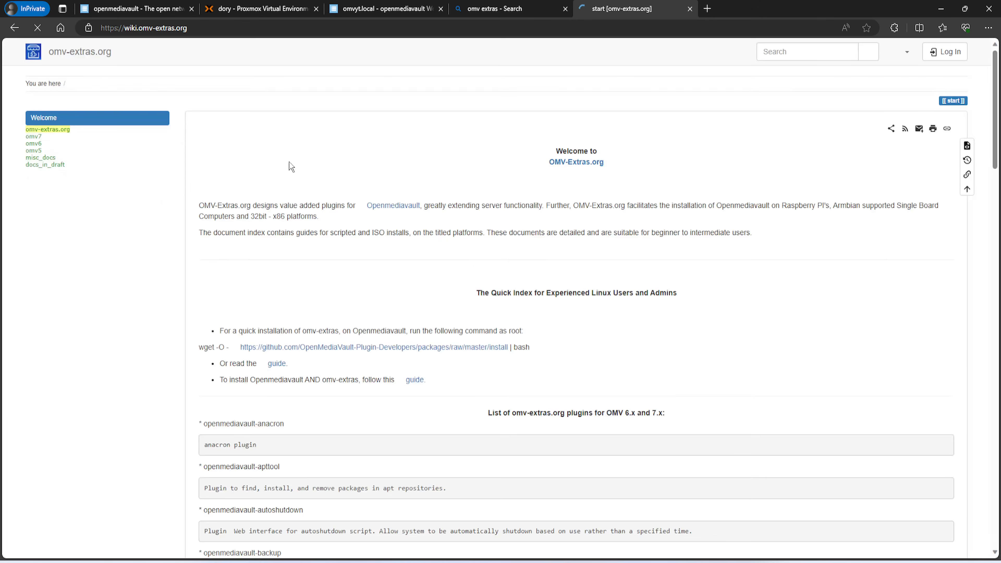
Copy the quick-install wget command from the wiki page
scroll(313, 170, down, 4)
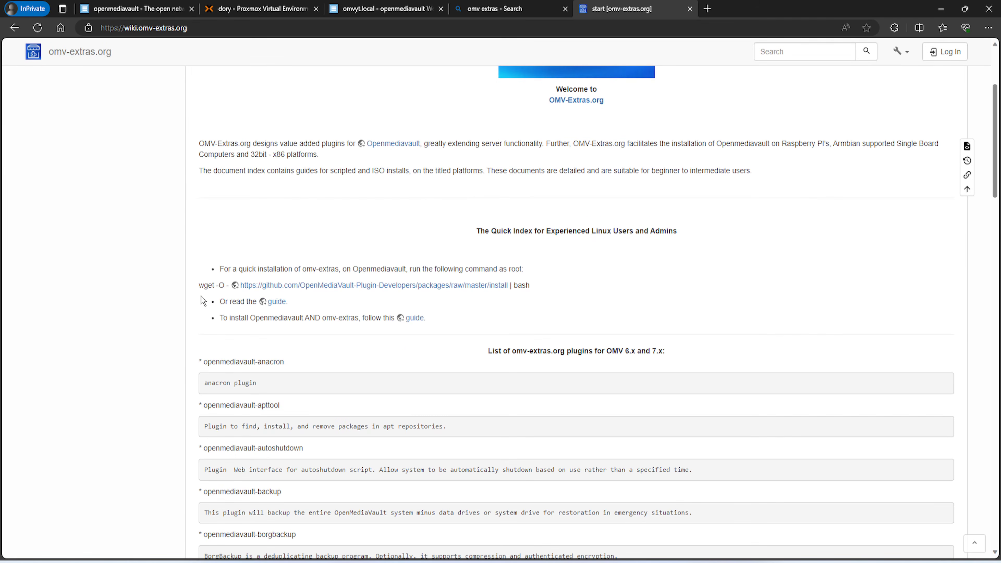
drag(199, 287, 529, 286)
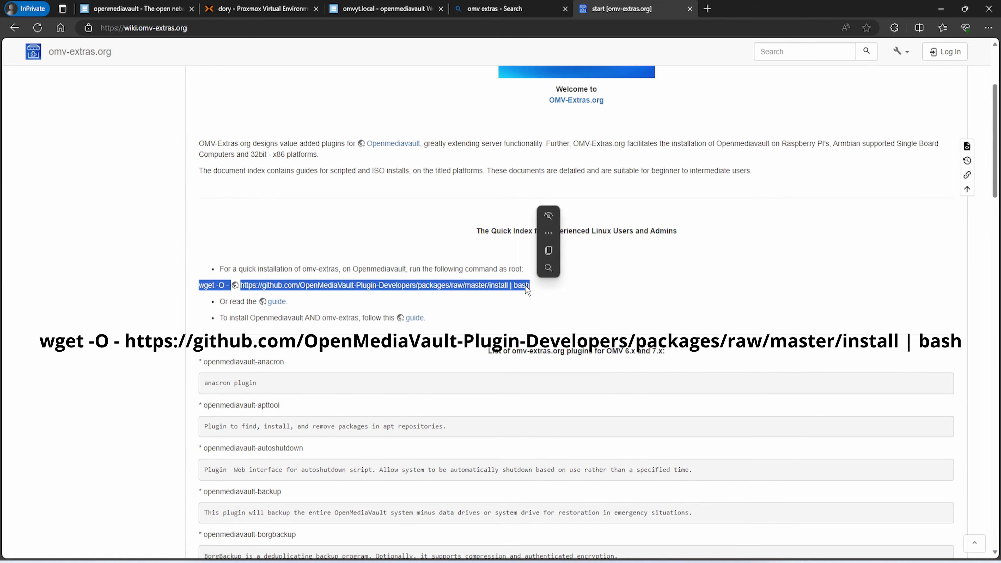
right_click(525, 286)
click(562, 296)
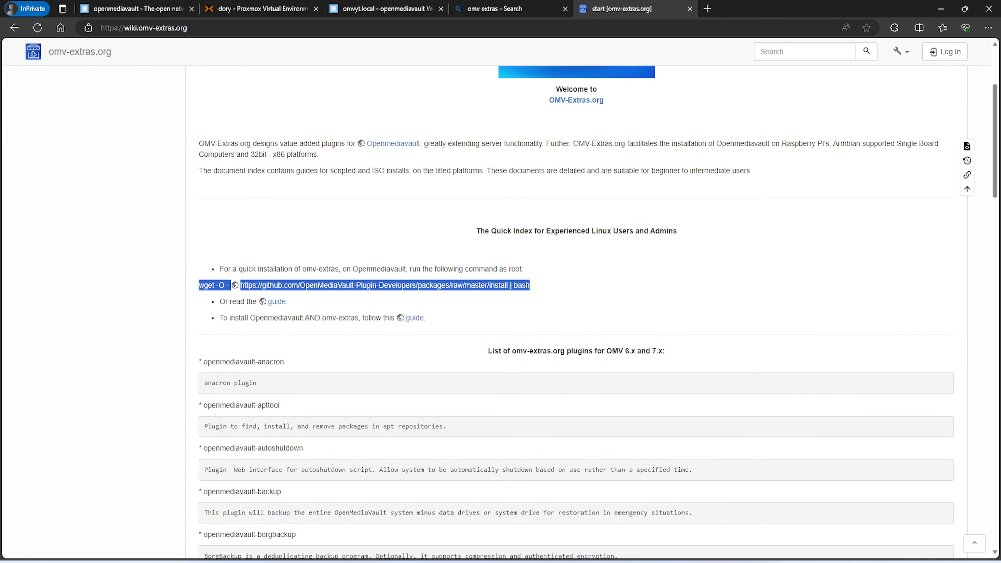
key(alt+Tab)
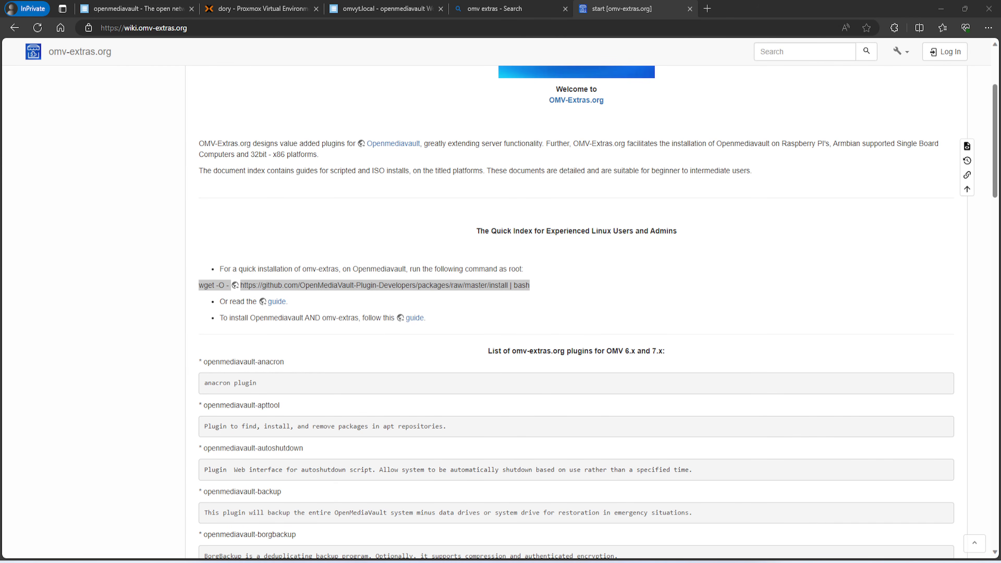
Paste the wget command into Notepad, move Notepad aside, and bring Command Prompt into view
key(ctrl+v)
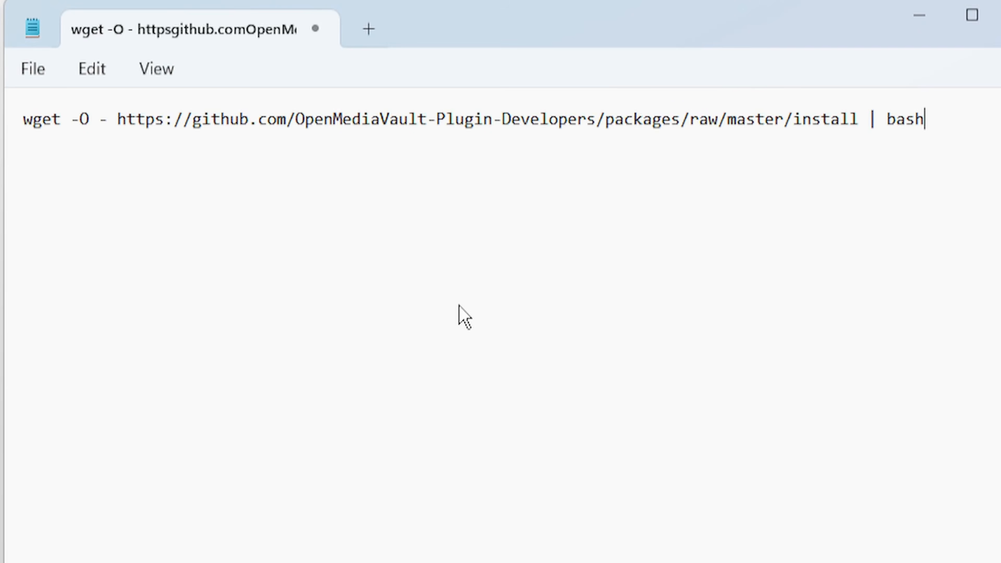
drag(926, 119, 22, 119)
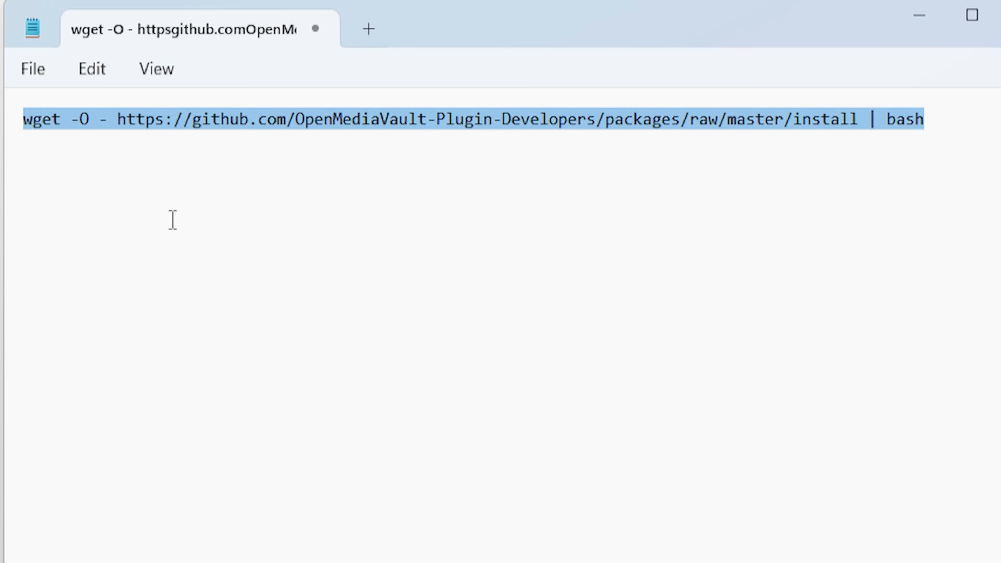
click(976, 133)
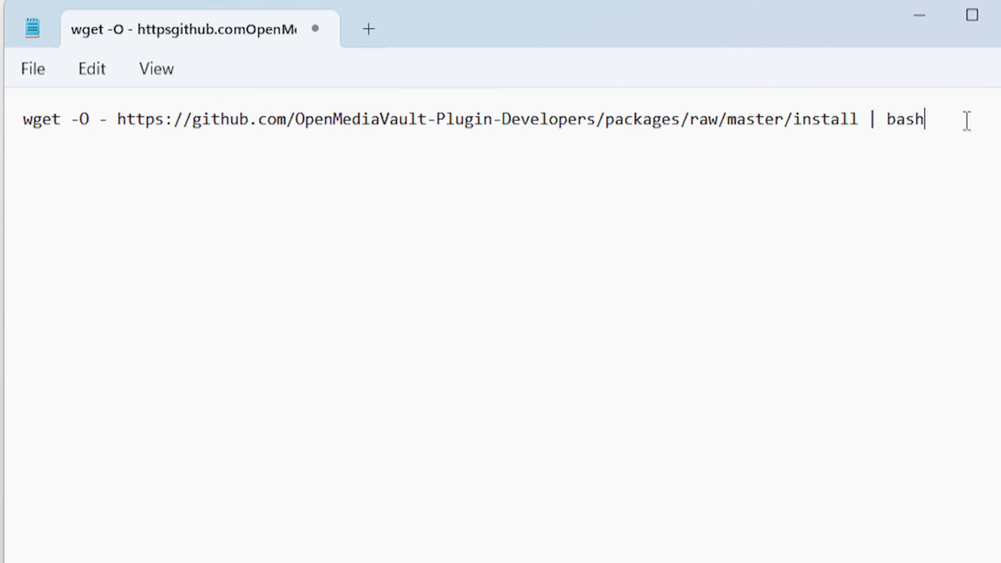
drag(962, 118, 24, 104)
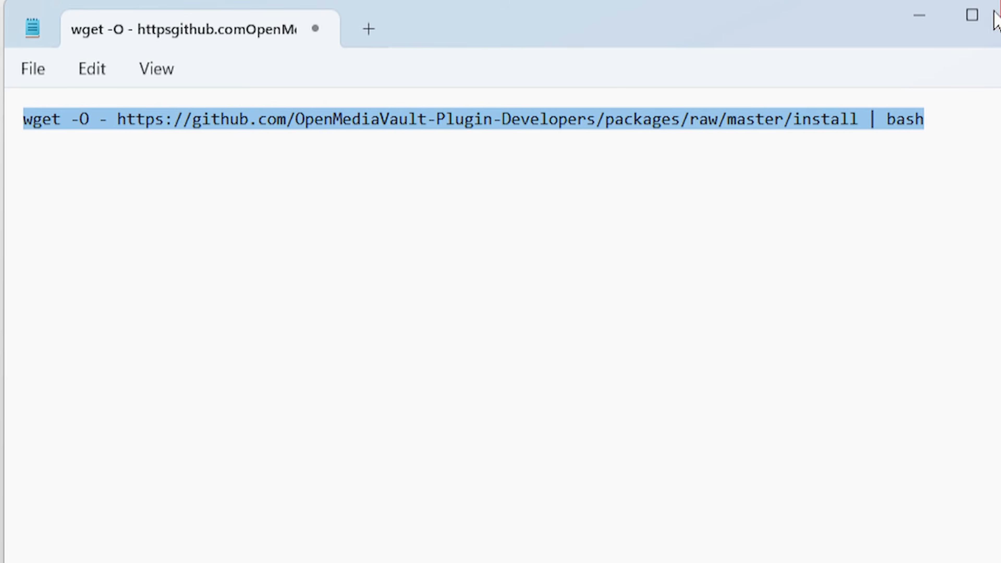
drag(816, 21, 0, 145)
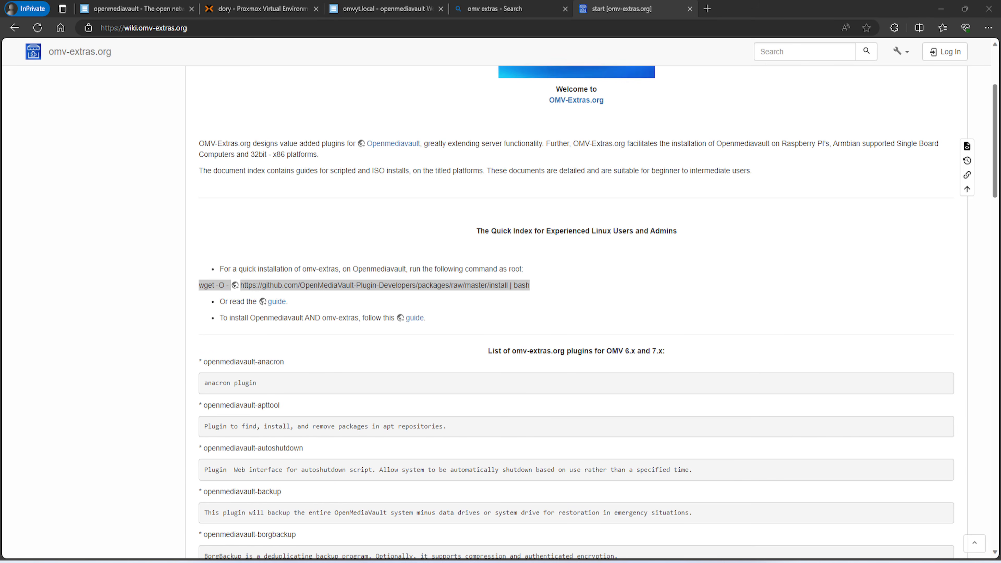
drag(0, 237, 430, 178)
Launch Command Prompt with administrator rights via a 'cmd' search
click(348, 258)
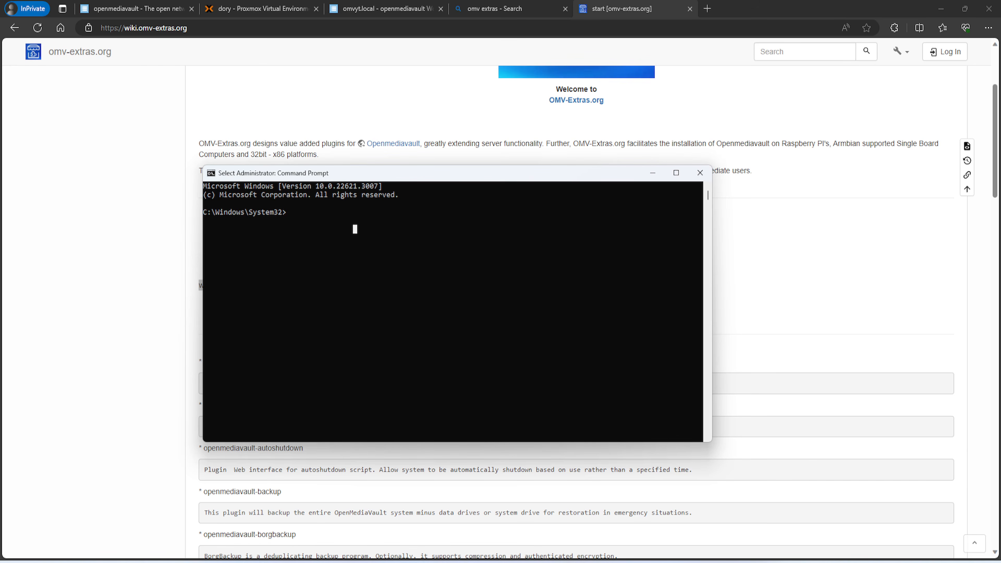
key(super)
text(cmd)
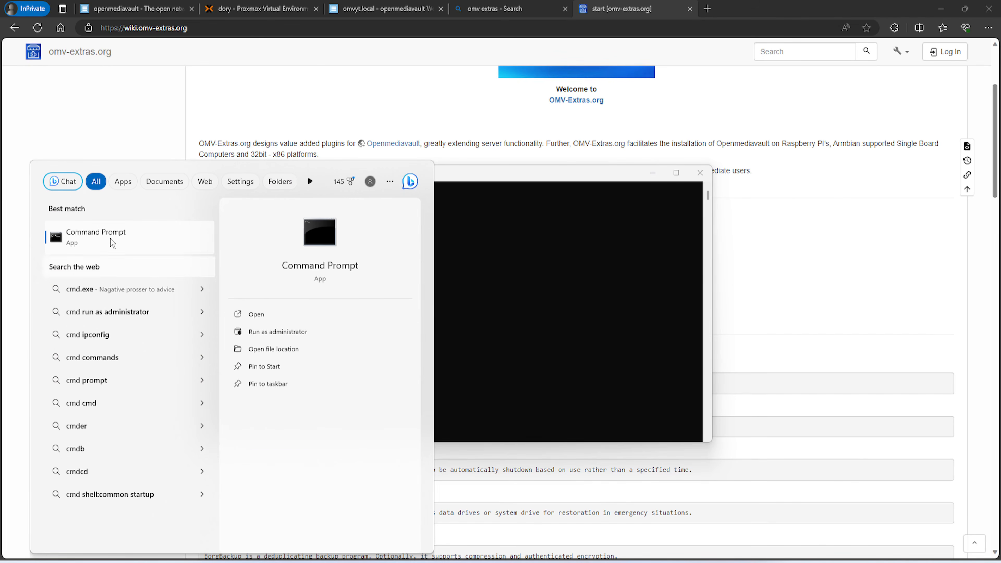
click(533, 257)
SSH in as root to 10.0.0.40, correcting the mistyped IP and trusting the host key
text(ssh)
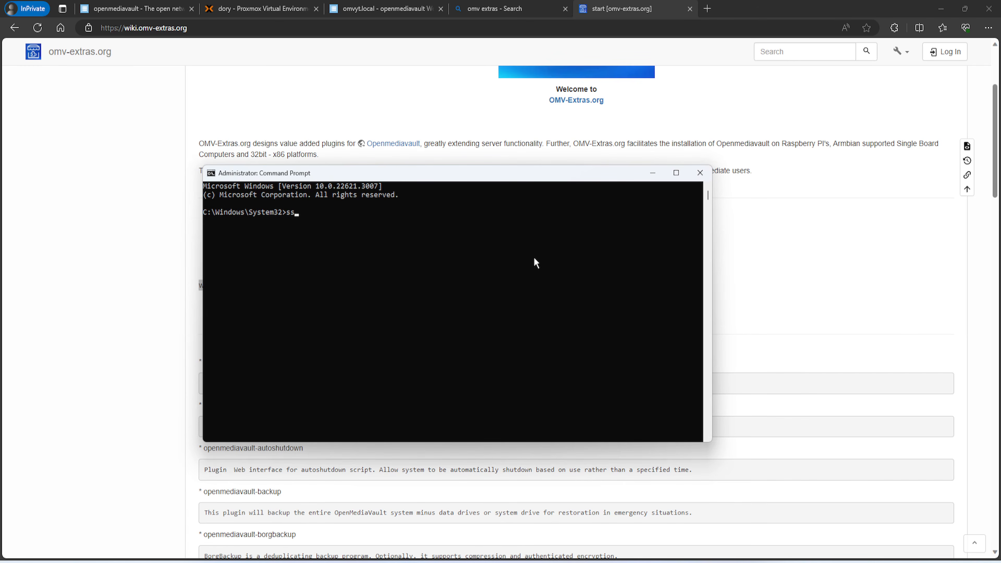
text( root)
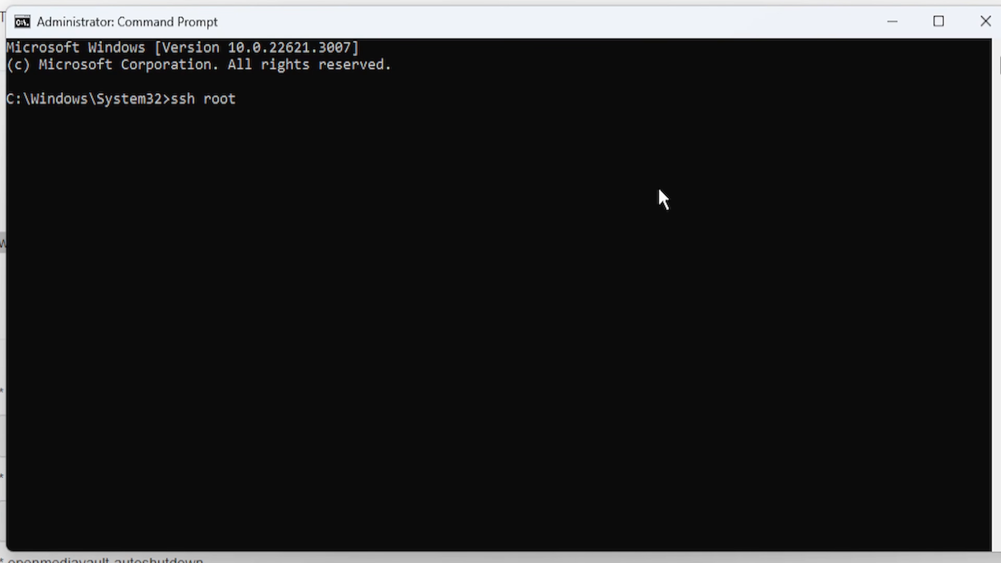
text(@10.0.0.140)
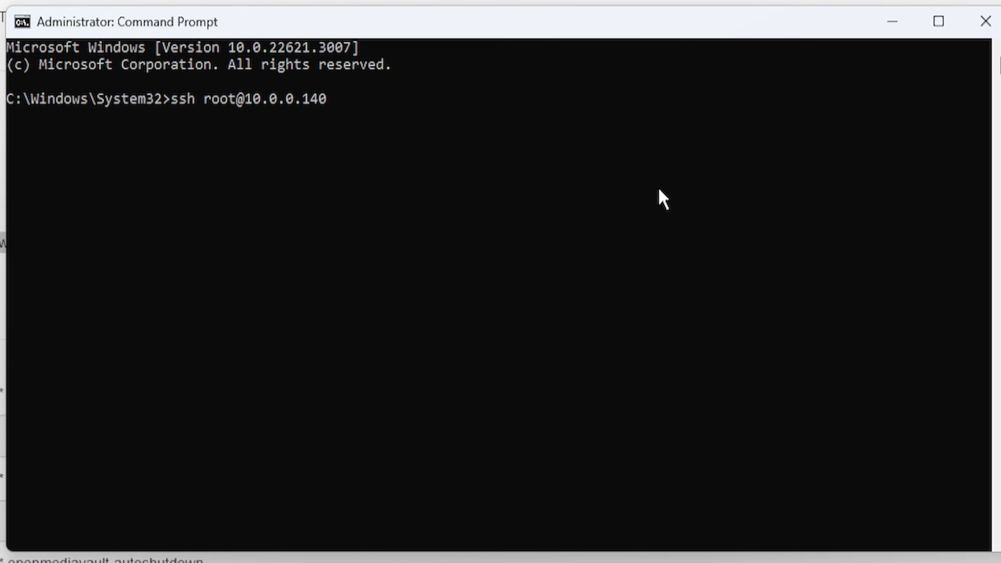
key(Return)
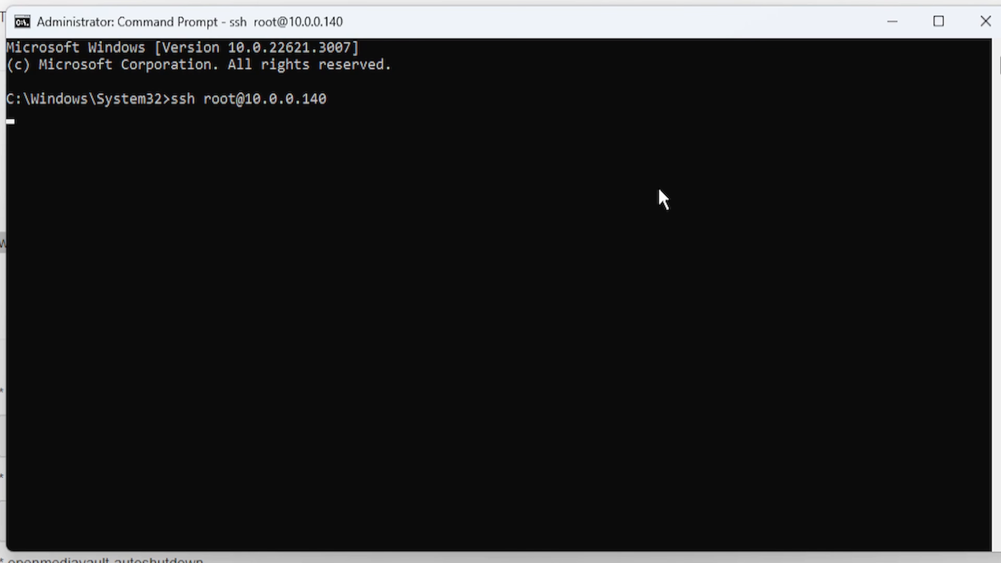
key(ctrl+c)
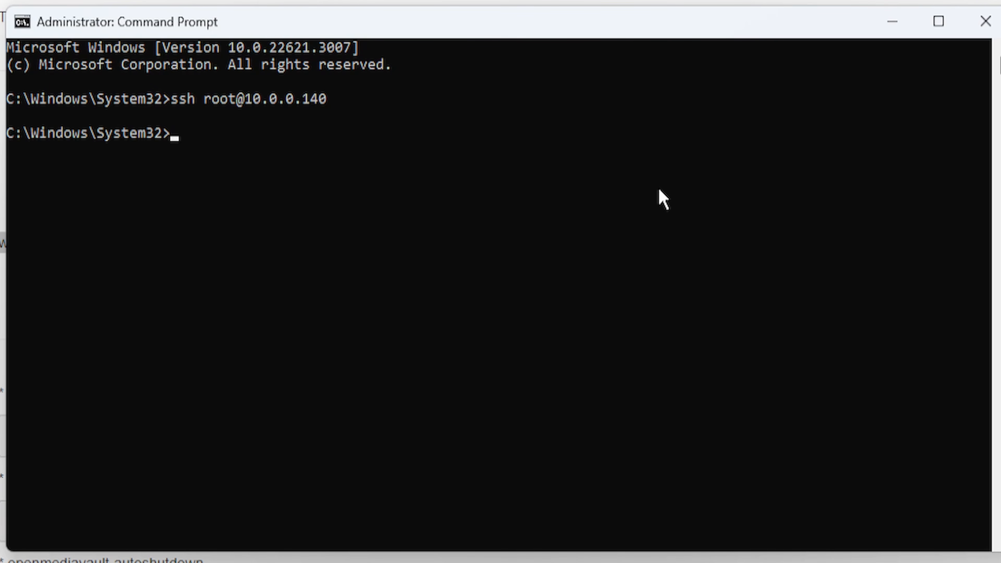
key(Up)
key(BackSpace)
key(BackSpace)
key(BackSpace)
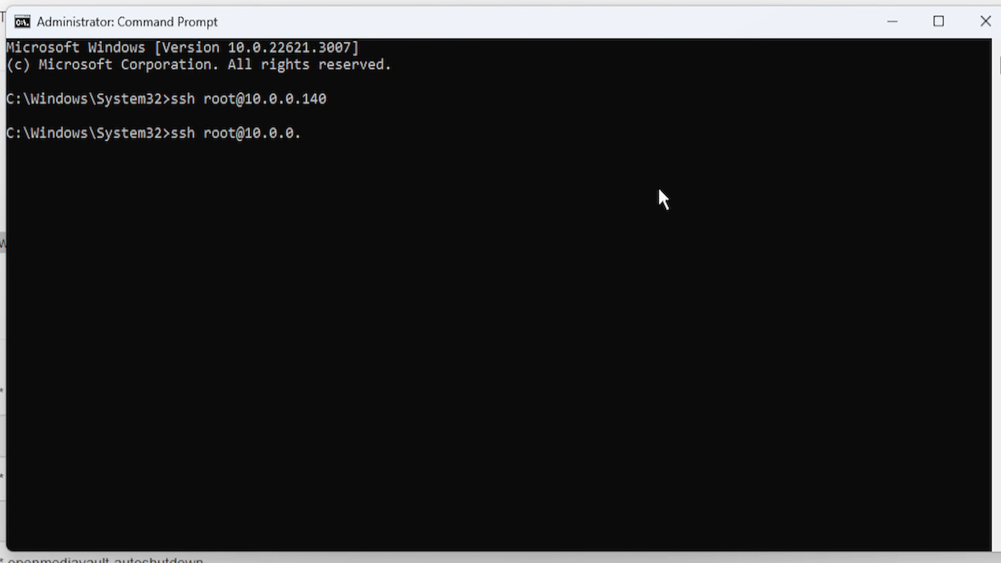
text(40)
key(Return)
text(yes)
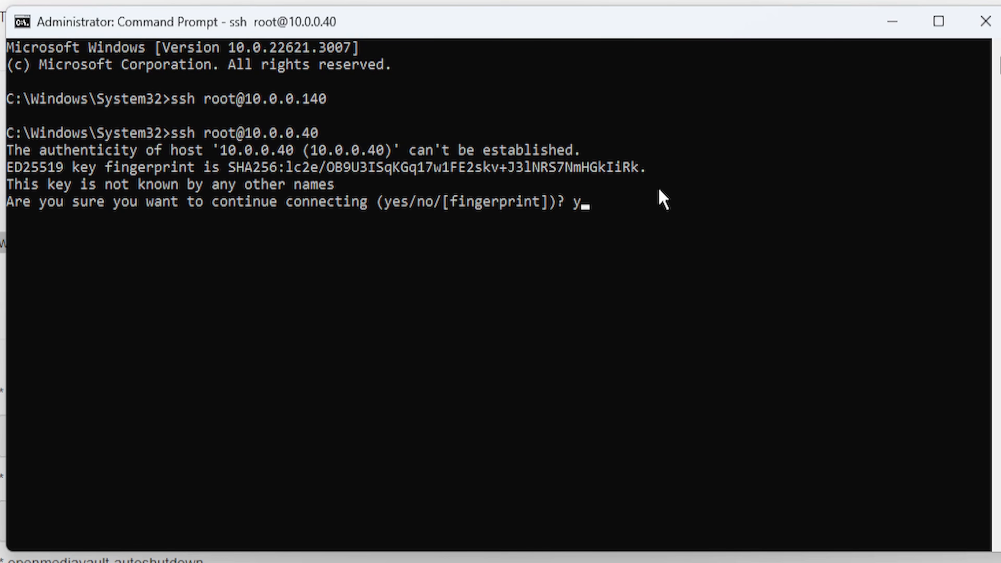
key(Return)
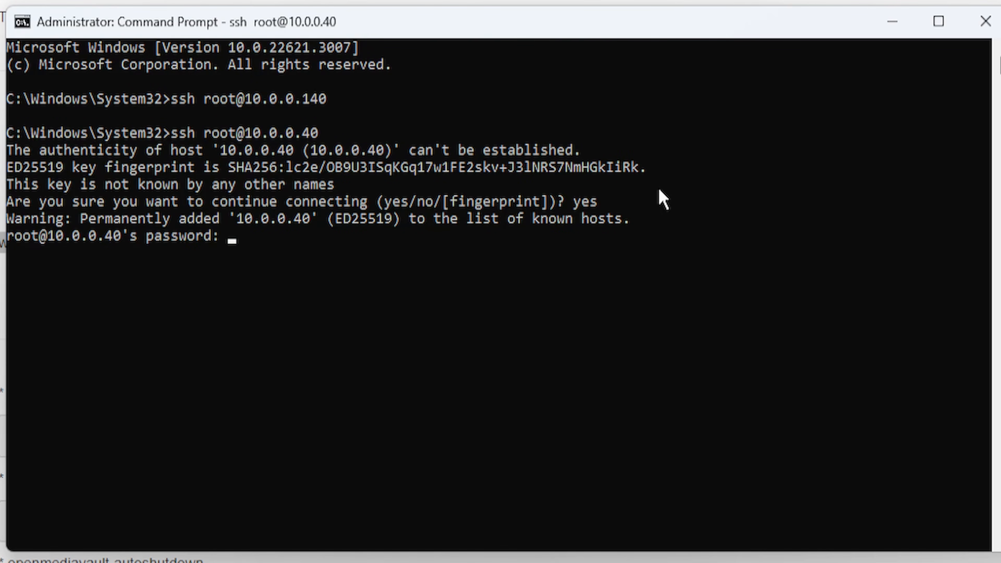
key(Return)
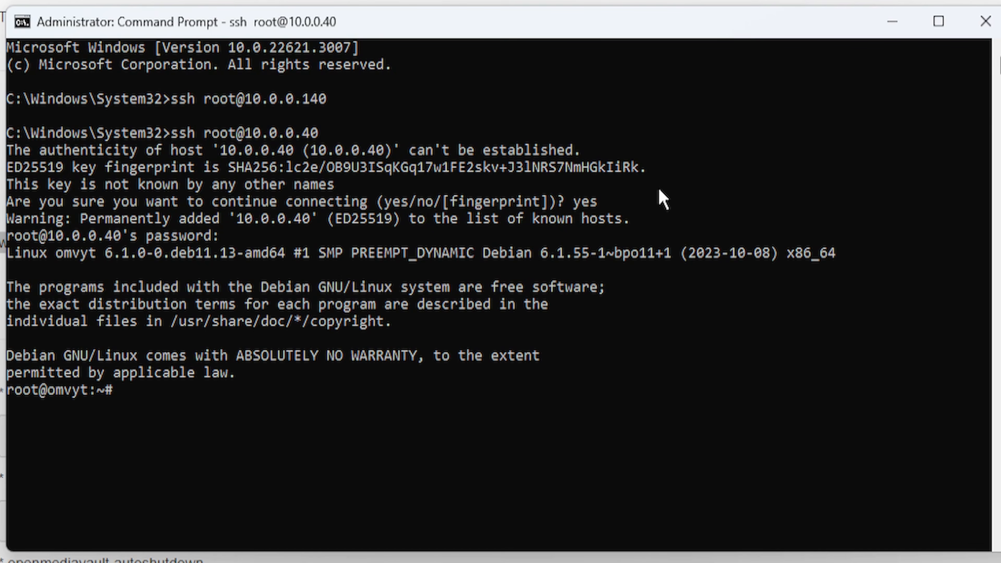
Paste and run the omv-extras install command, then minimize the terminal when finished
right_click(172, 391)
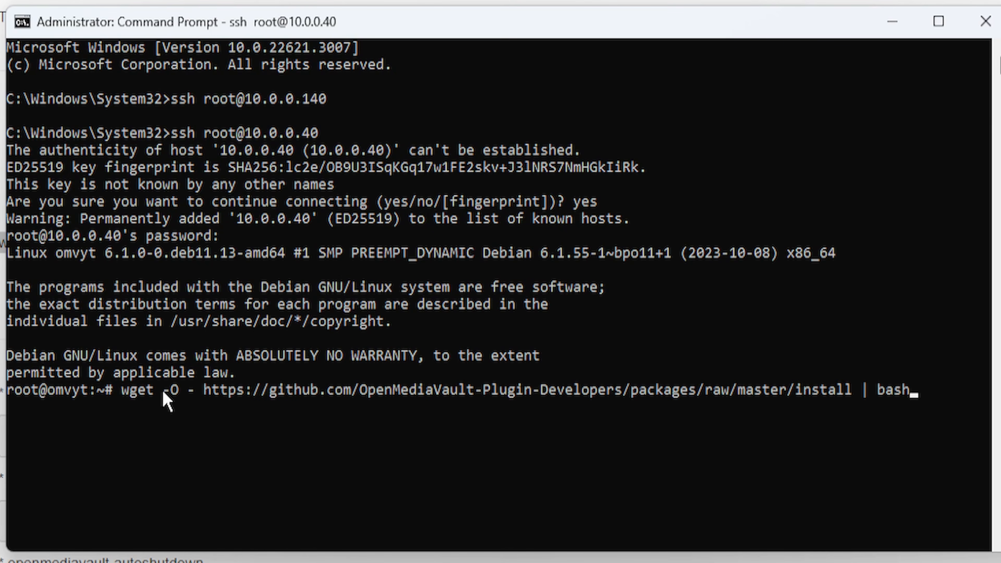
key(Return)
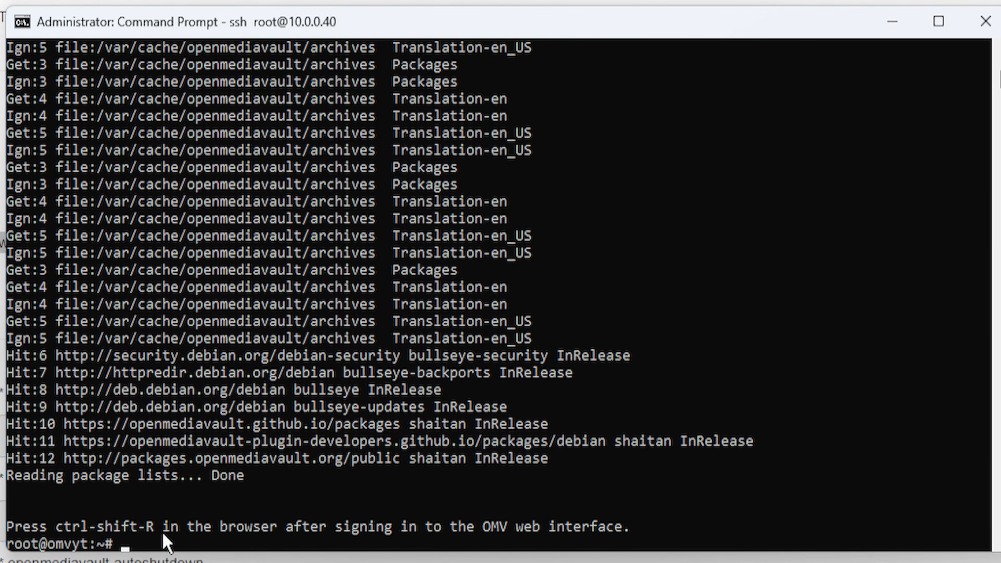
click(891, 22)
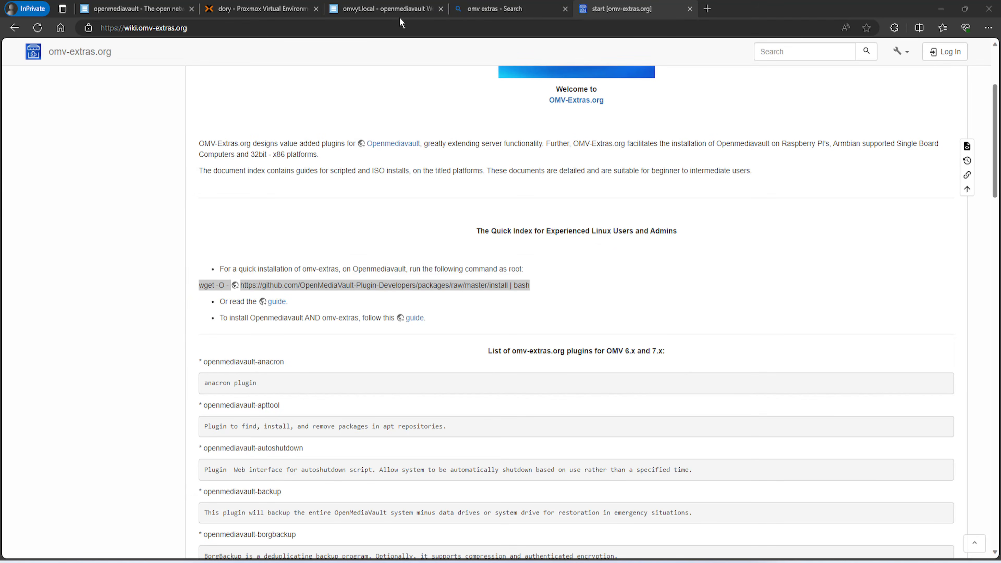
Return to openmediavault's System section and reload it so omv-extras appears
click(363, 12)
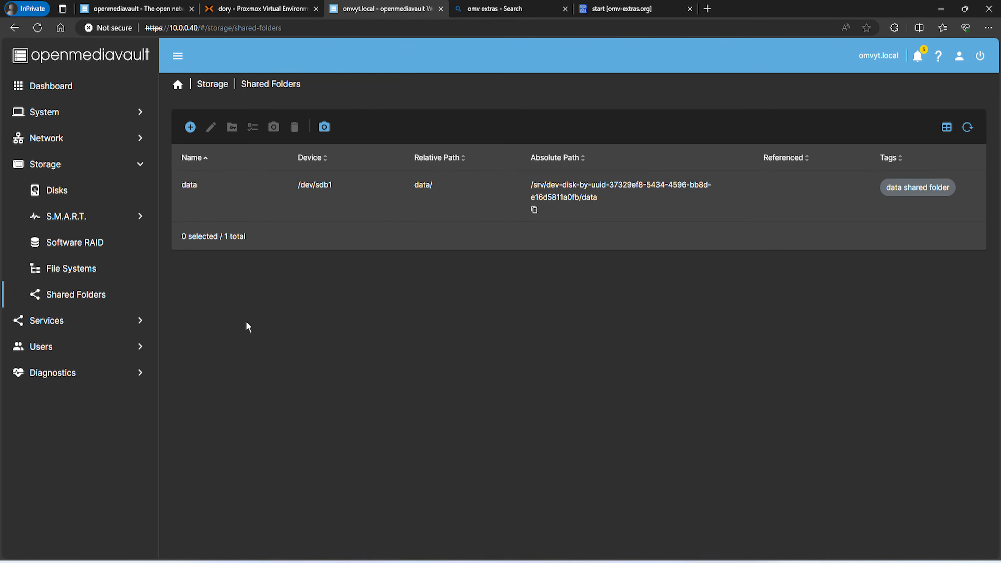
click(59, 86)
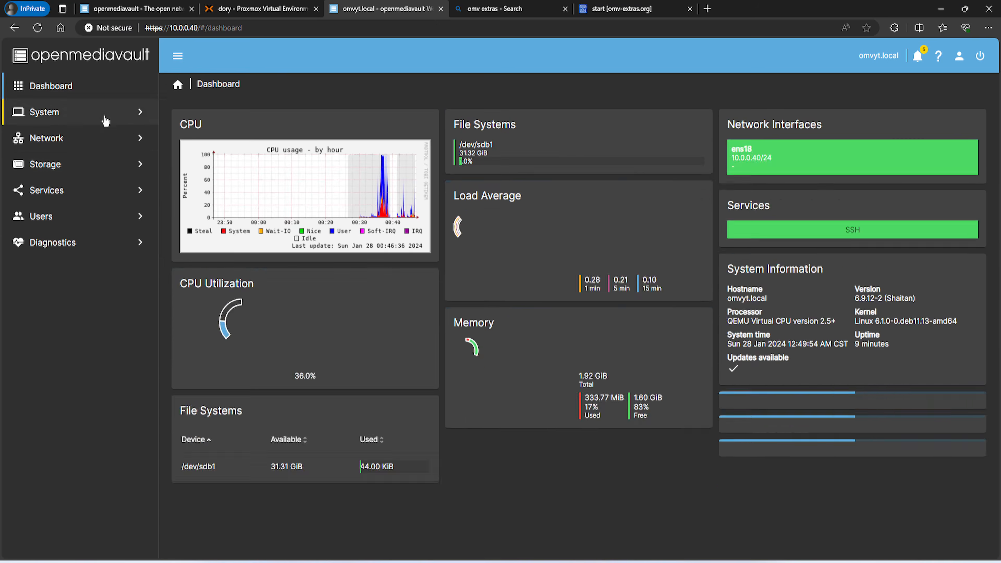
click(106, 121)
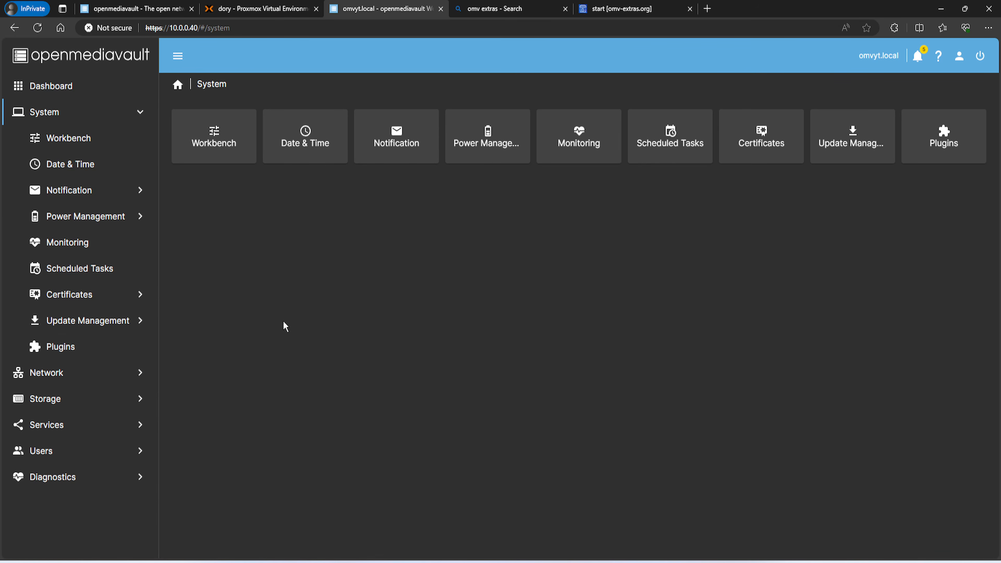
key(F5)
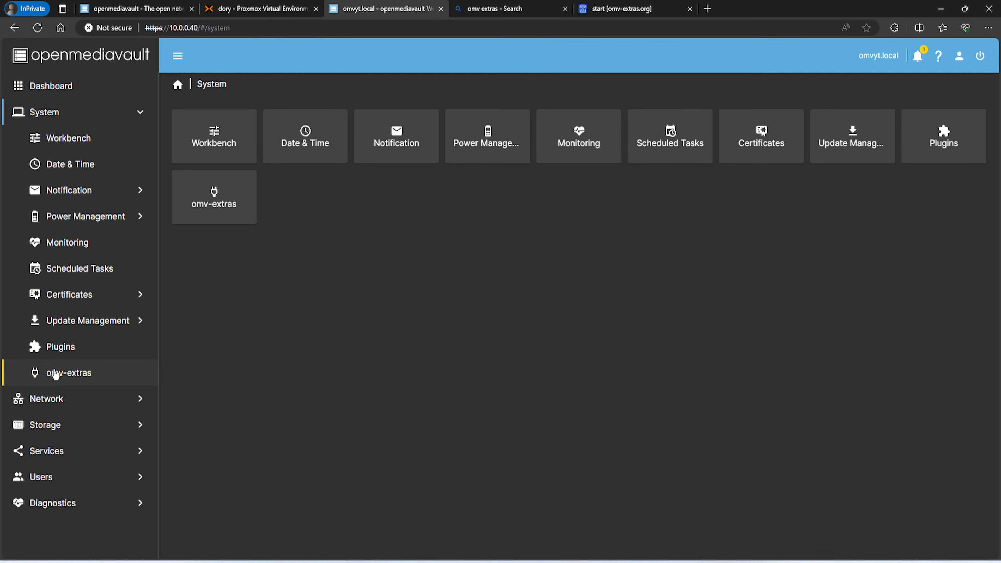
Enable and save the Docker repo in omv-extras, then go to the Plugins list search
click(66, 377)
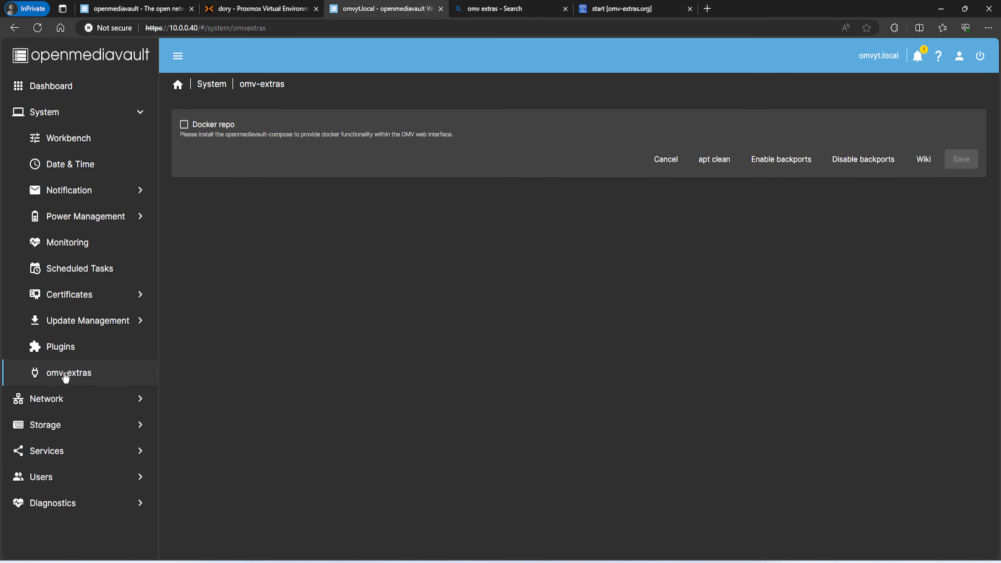
click(184, 124)
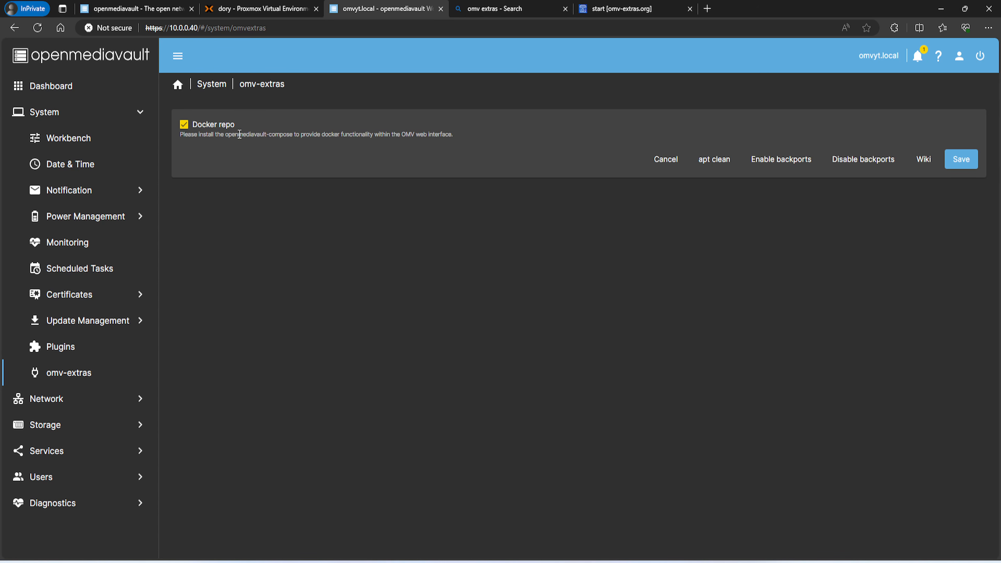
click(952, 158)
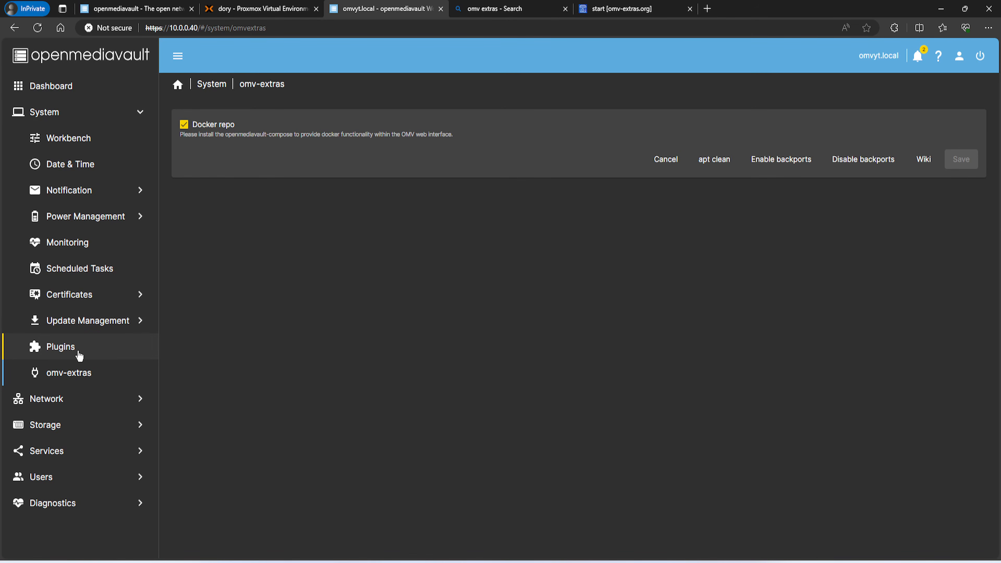
click(79, 356)
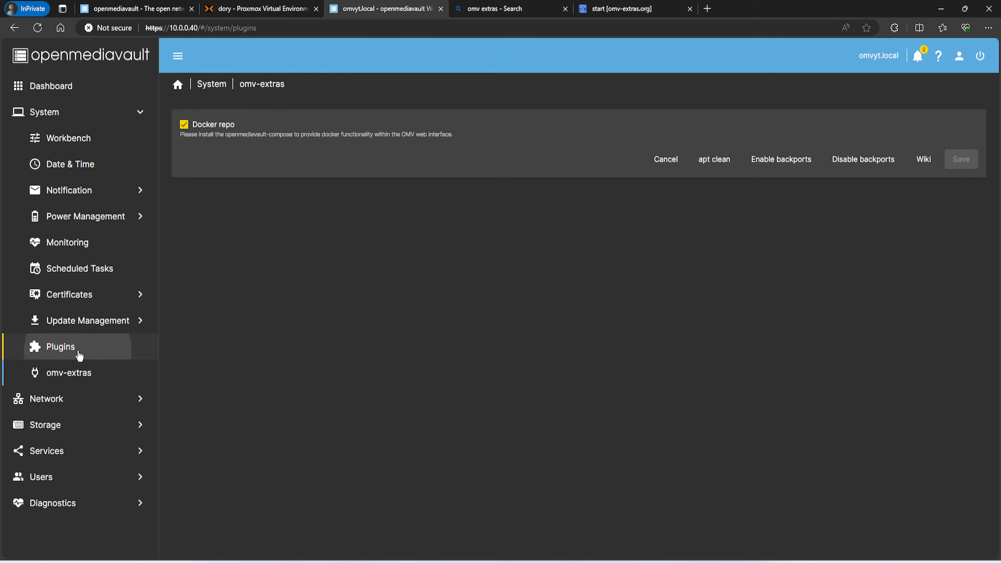
click(861, 127)
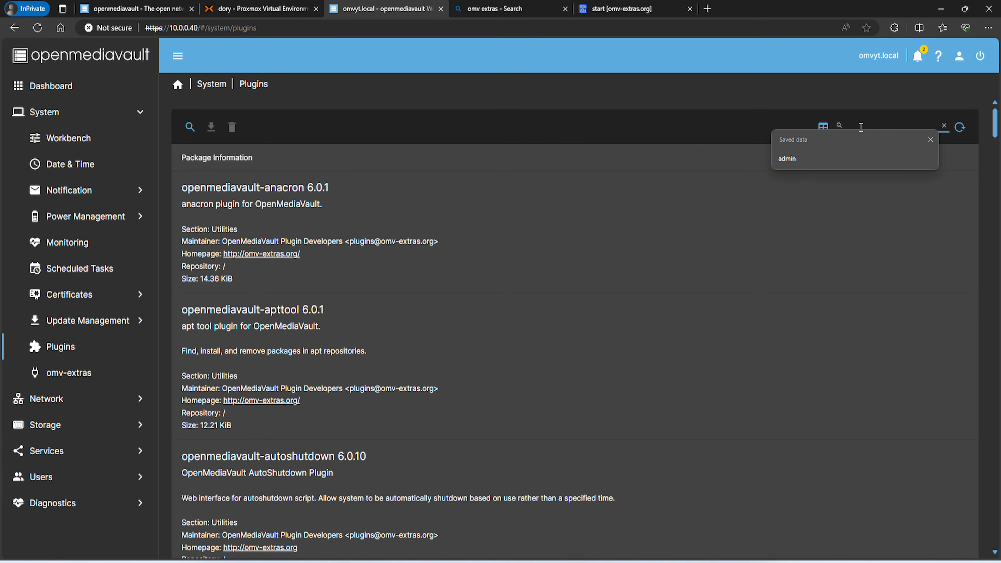
Search for 'compose' and install the openmediavault-compose 6.11.3 plugin, confirming the prompt
text(compose)
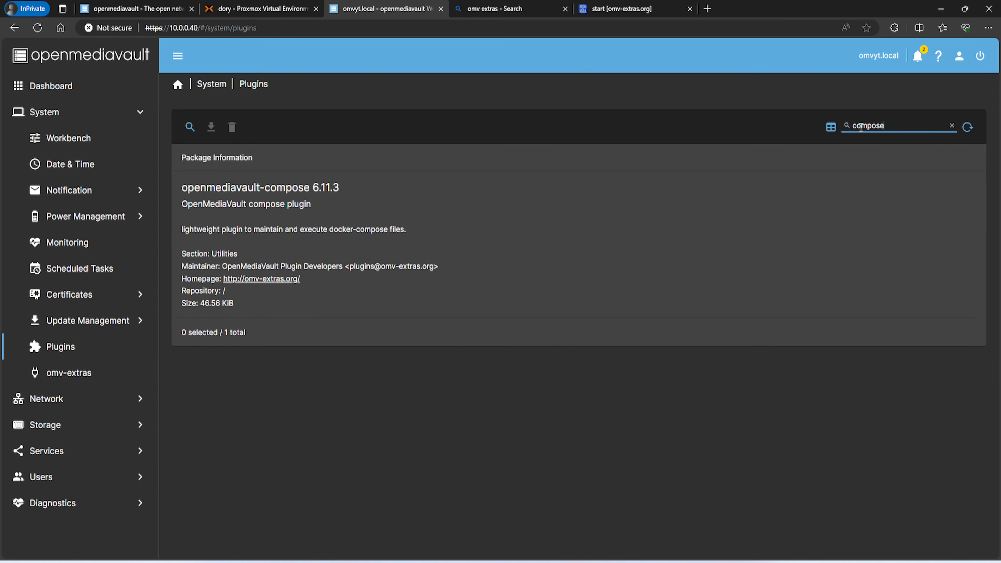
click(447, 226)
click(211, 127)
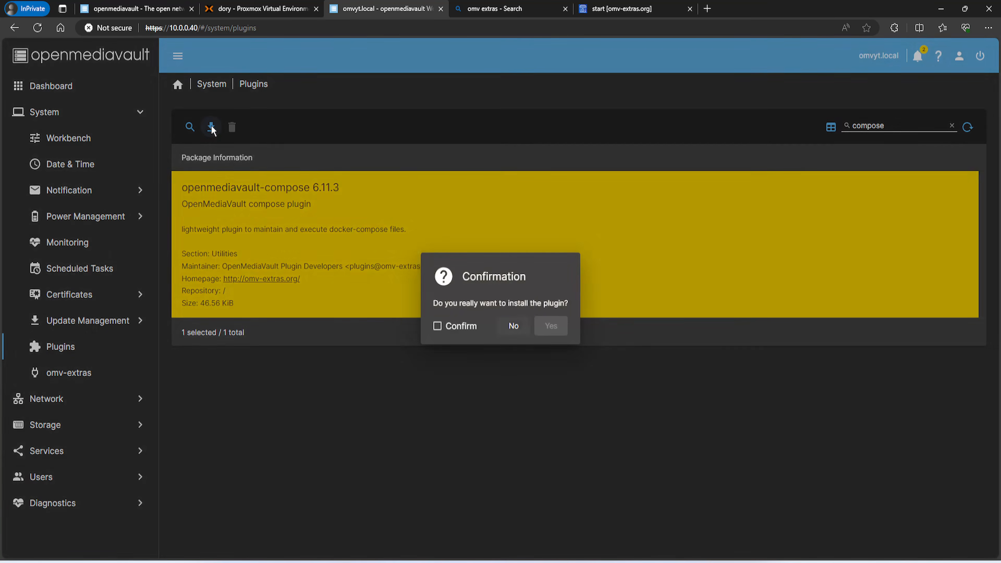
click(438, 326)
click(542, 328)
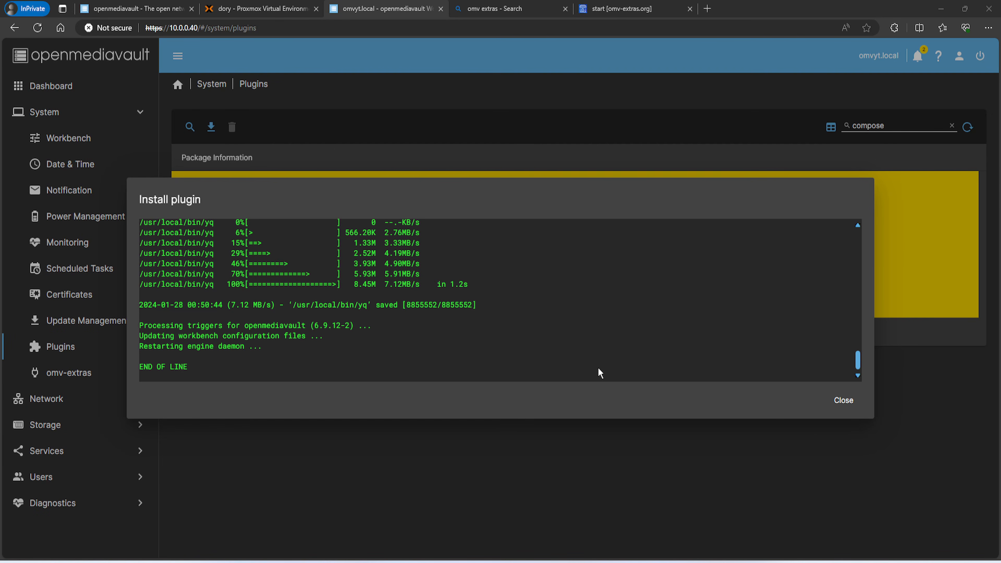
click(841, 400)
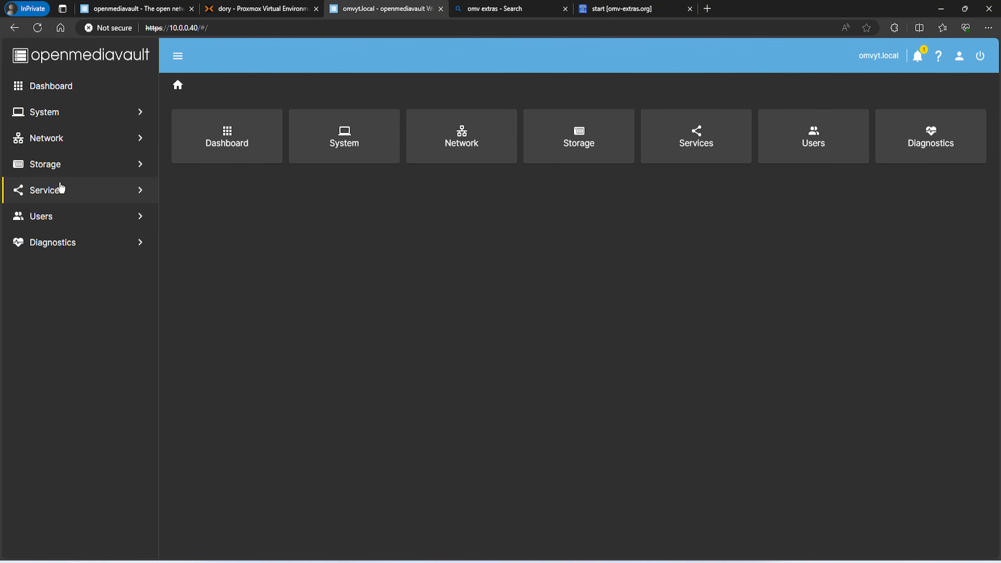
View Services > Compose > Settings, then move through Storage to User Management
click(61, 189)
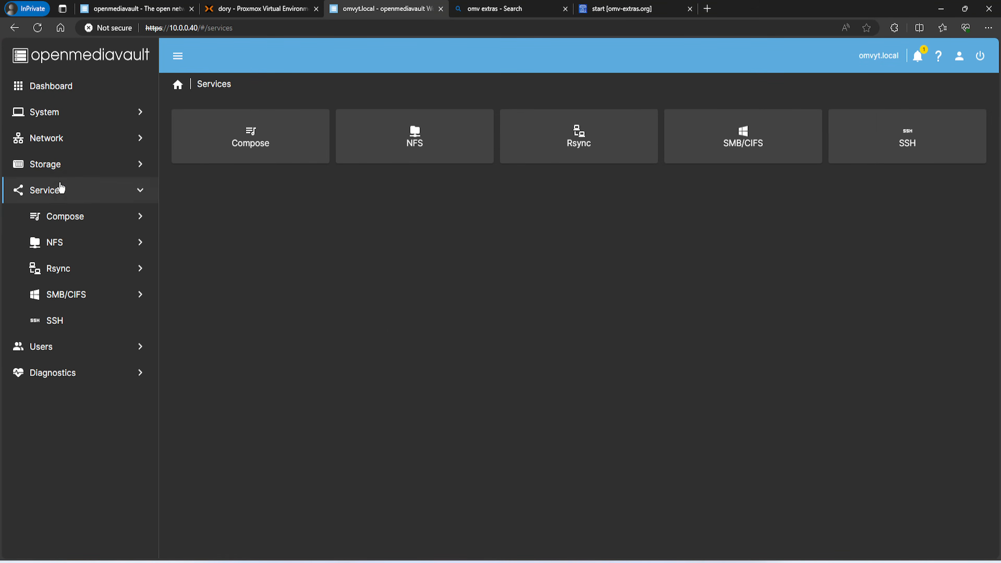
click(60, 218)
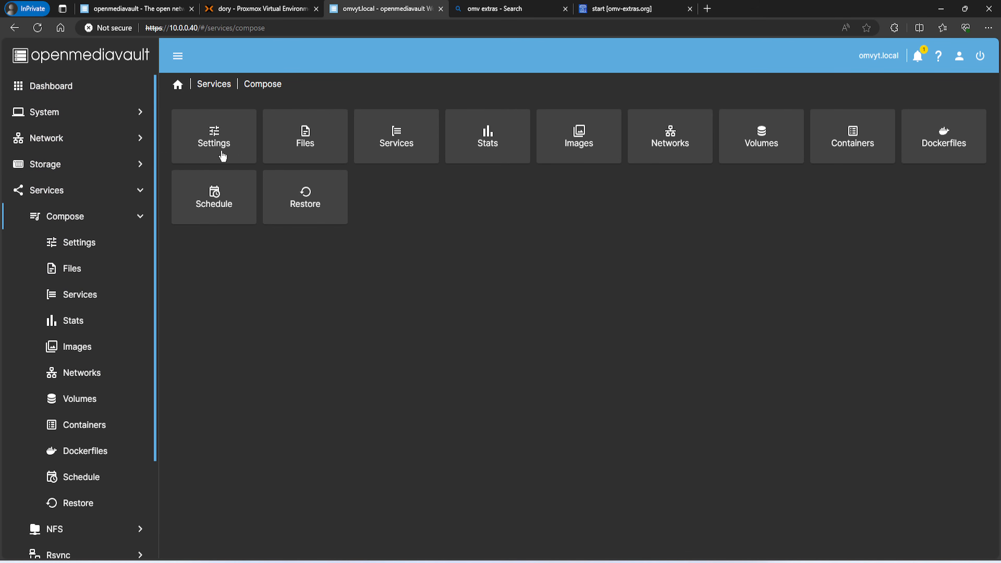
click(218, 144)
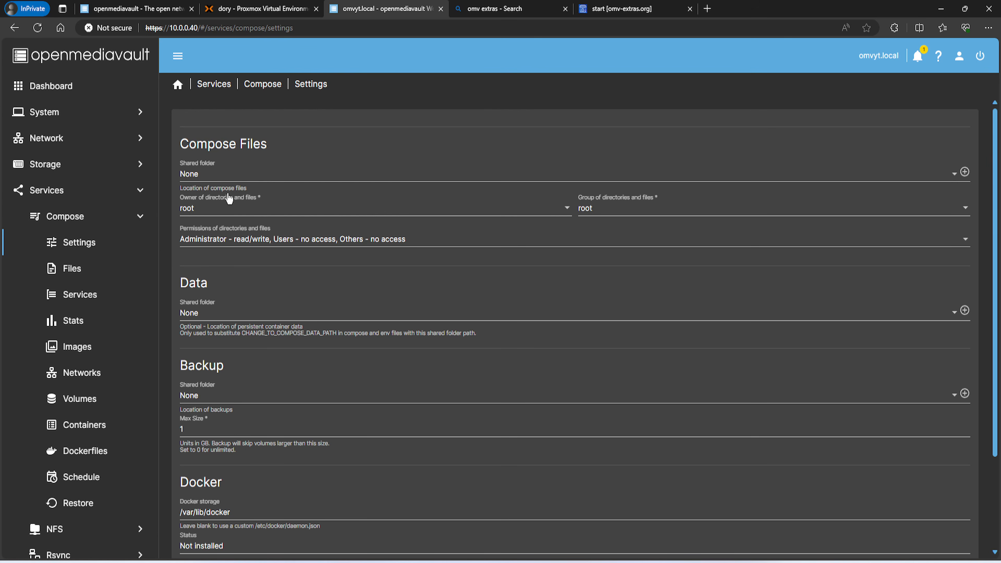
click(73, 178)
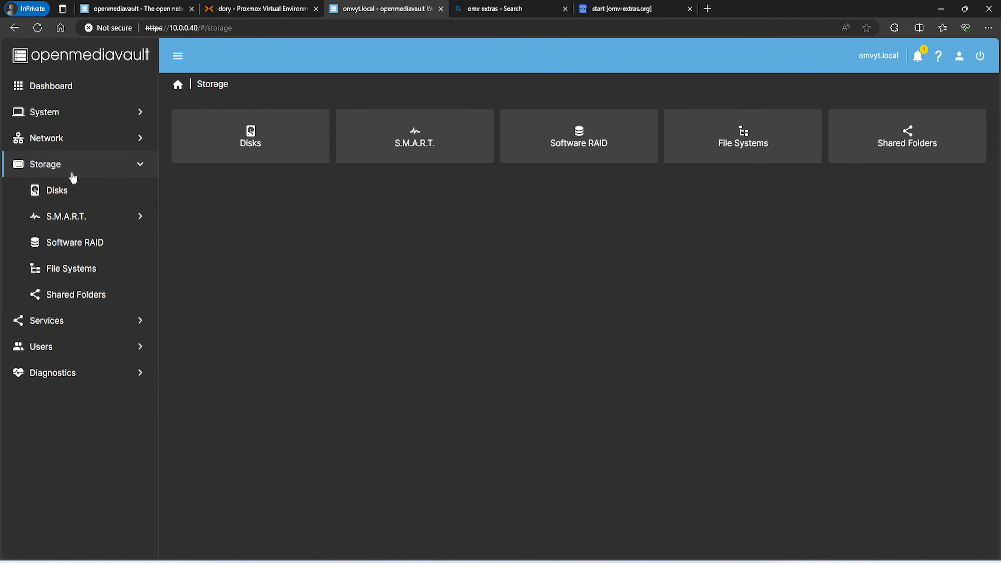
click(68, 354)
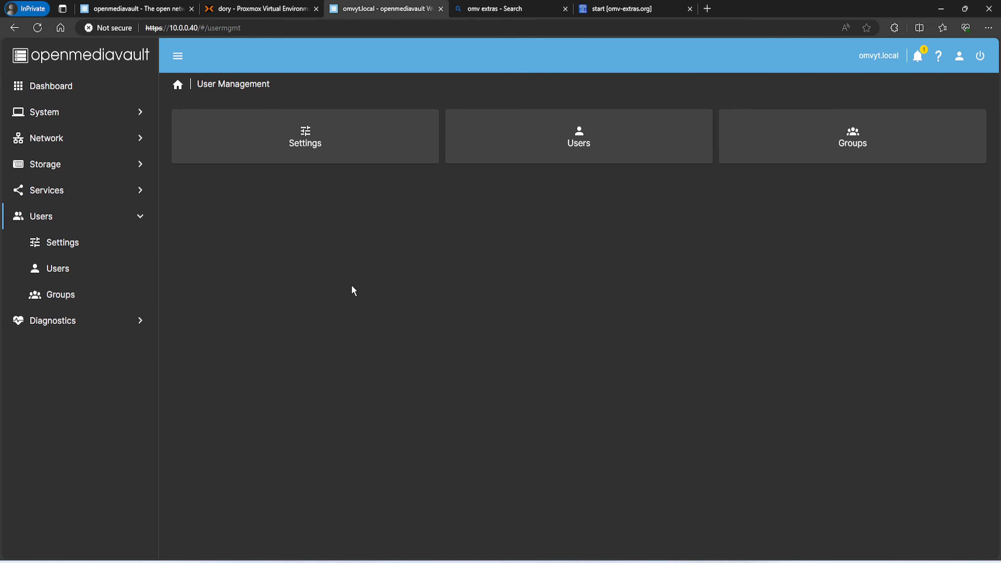
Start a new user named 'appuser' and fill in its password fields
click(556, 161)
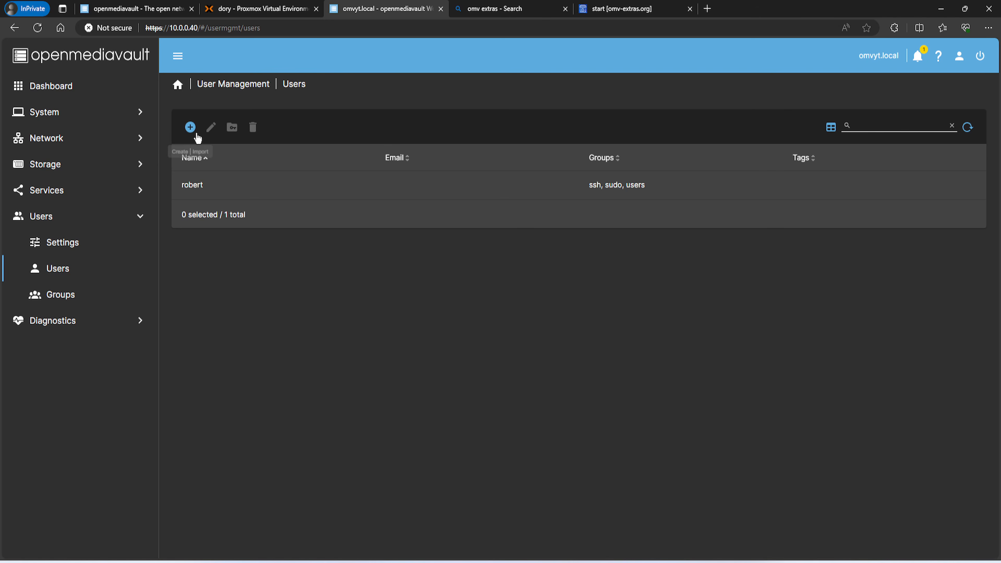
click(191, 128)
click(221, 155)
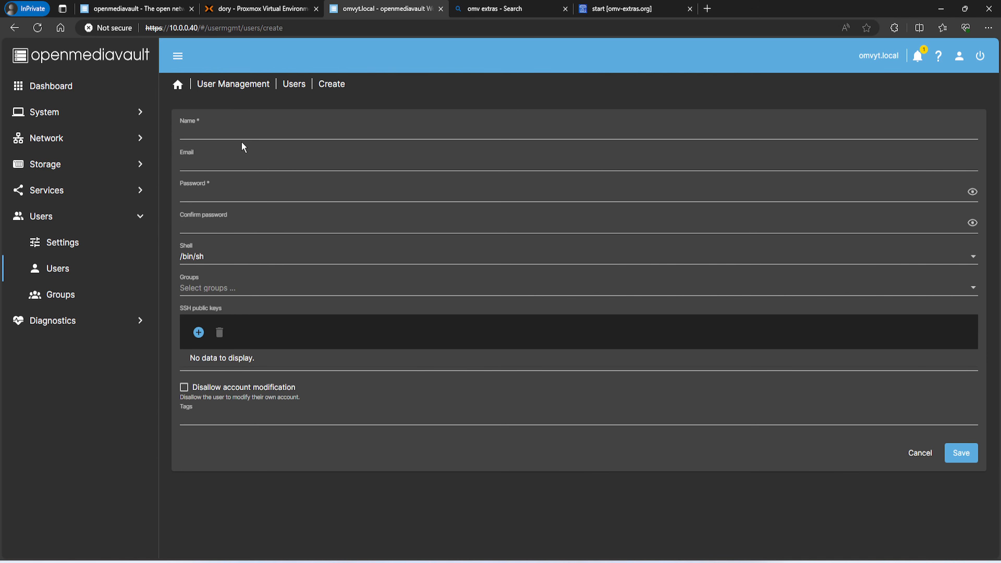
click(246, 132)
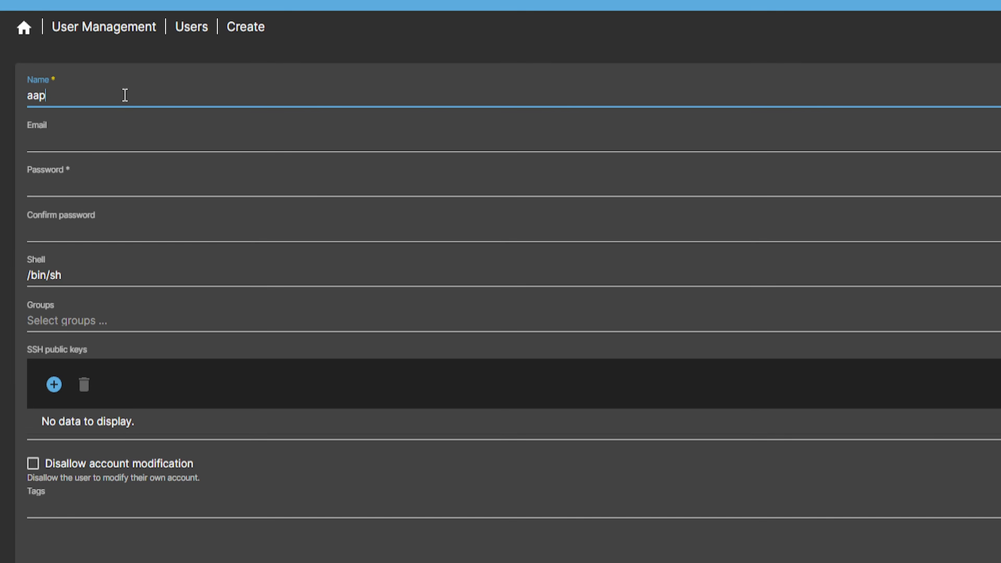
text(aa)
key(BackSpace)
text(ppuser)
key(Tab)
key(Tab)
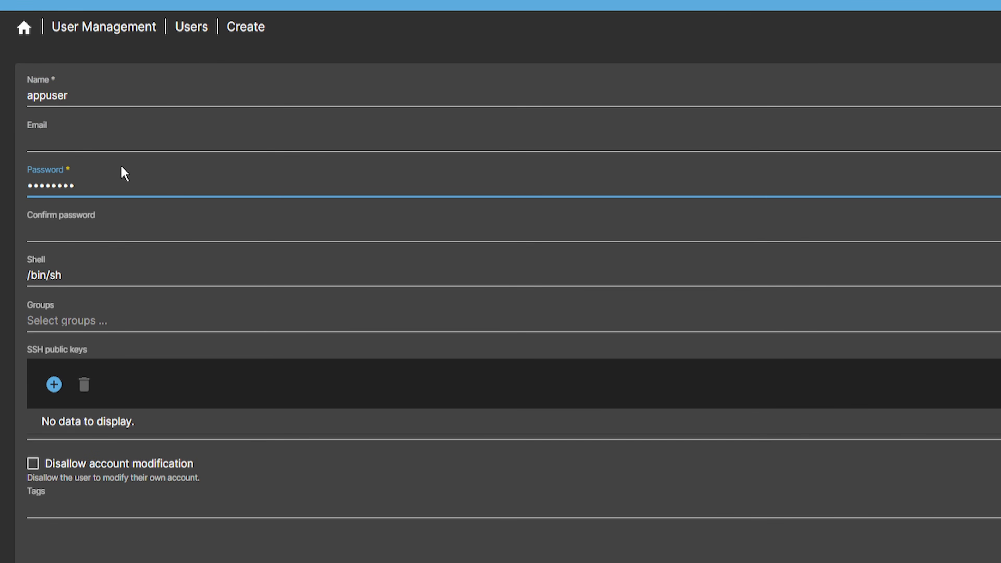
click(92, 226)
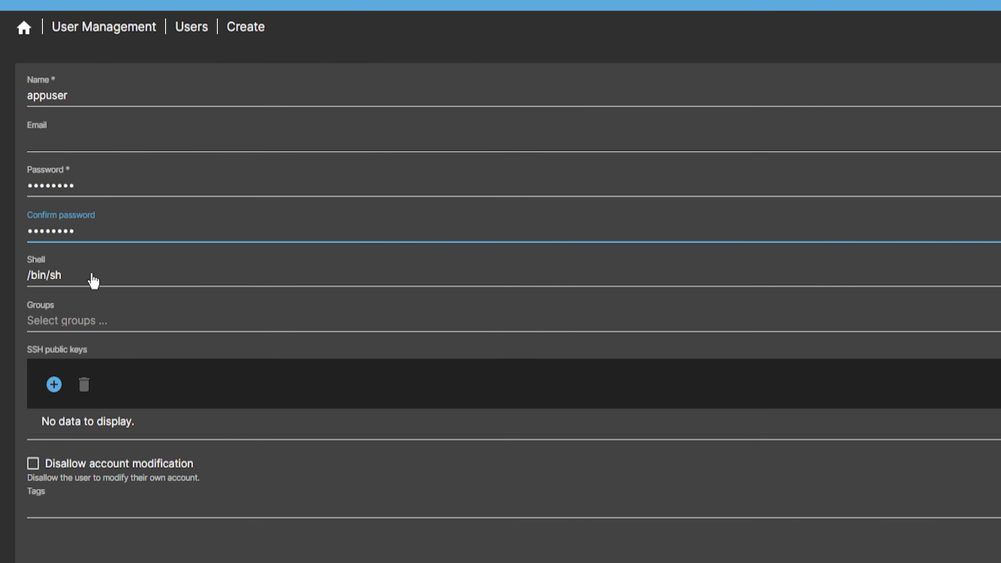
Give appuser shell /usr/sbin/nologin and group users, save, and apply the changes
click(92, 281)
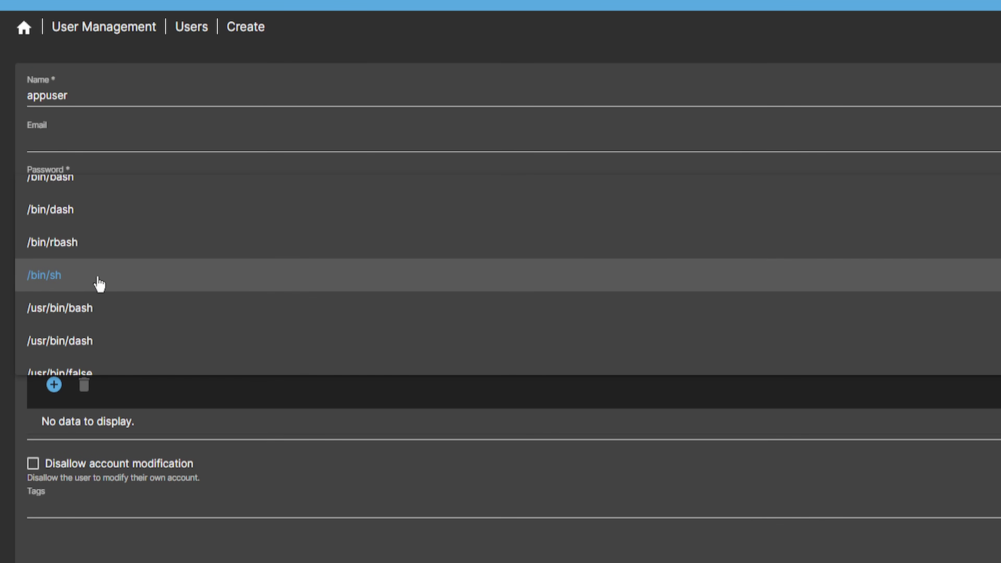
scroll(109, 291, down, 3)
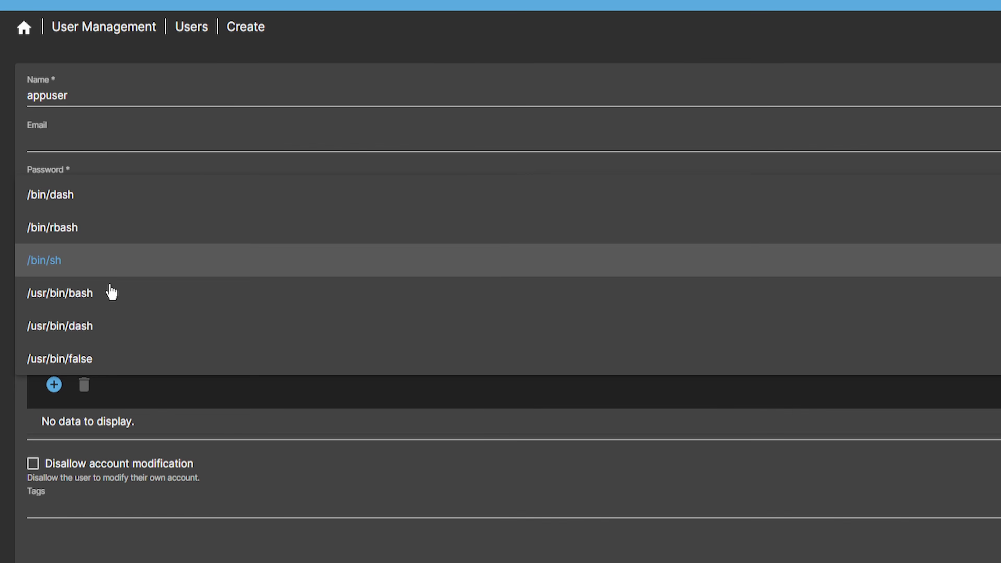
click(121, 366)
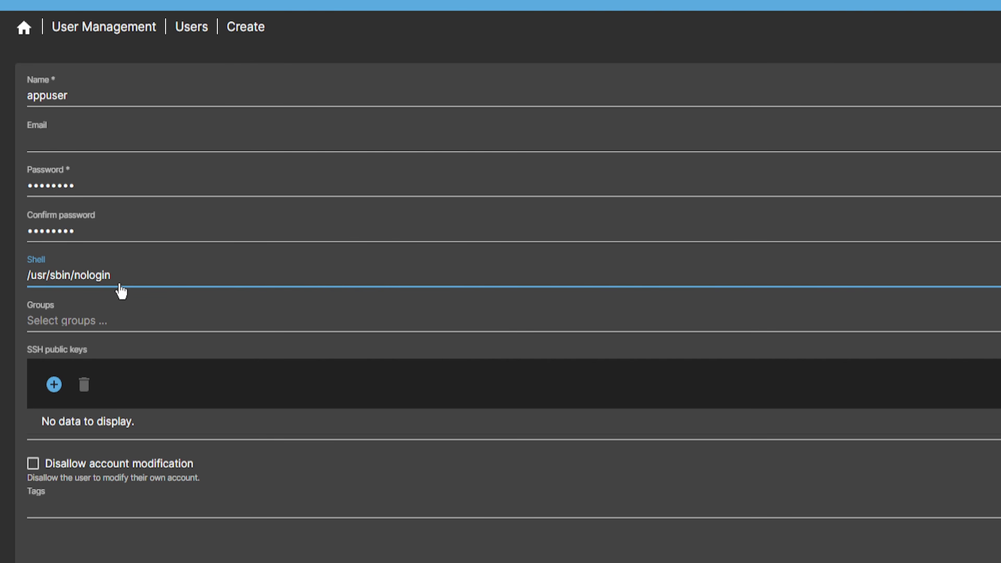
click(92, 323)
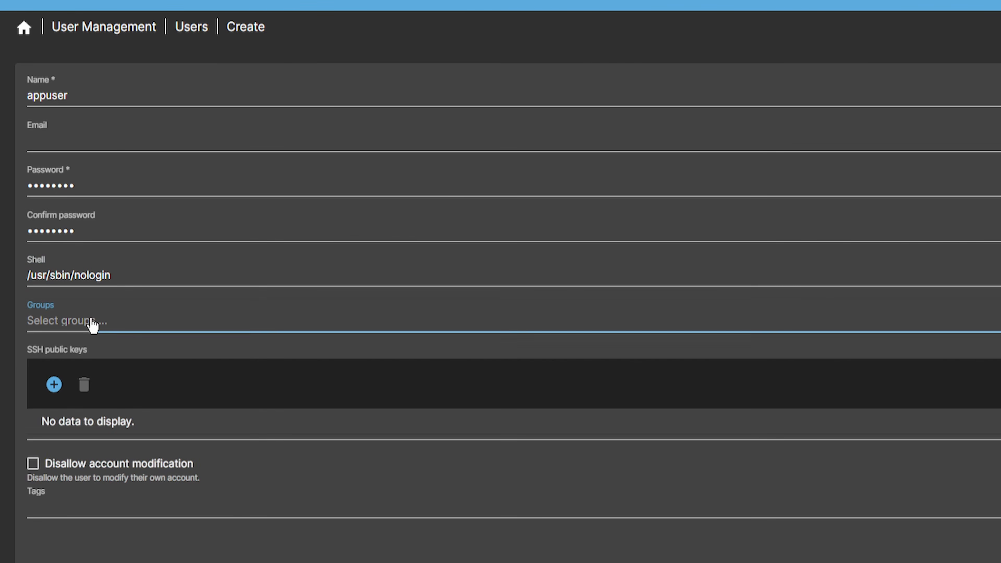
scroll(94, 409, down, 4)
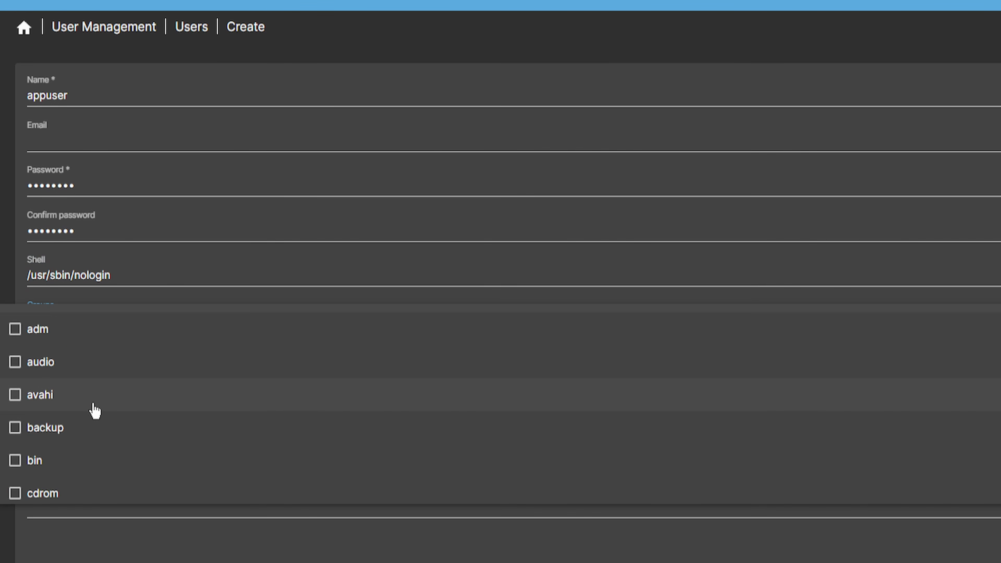
scroll(93, 415, down, 9)
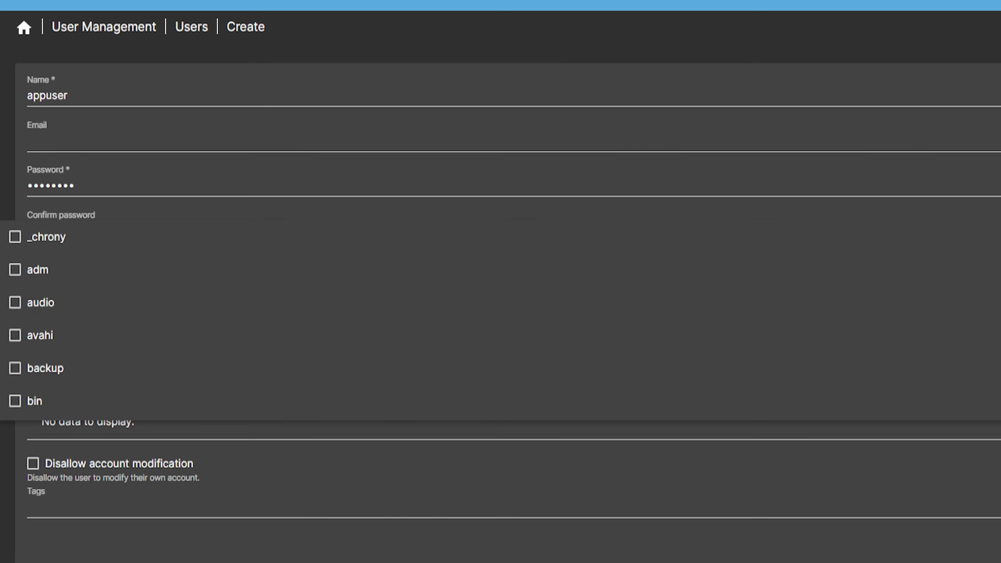
key(Escape)
click(961, 458)
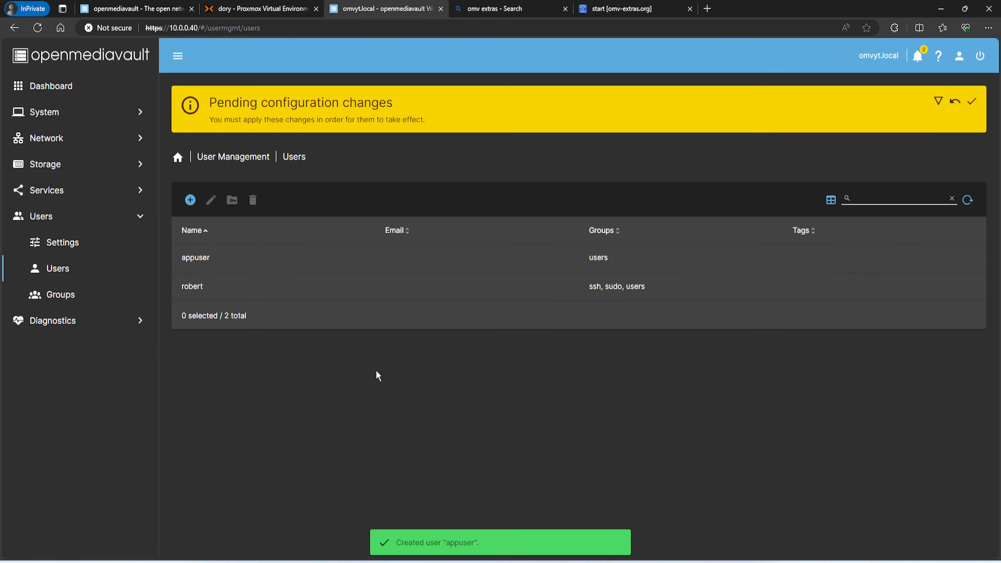
click(981, 101)
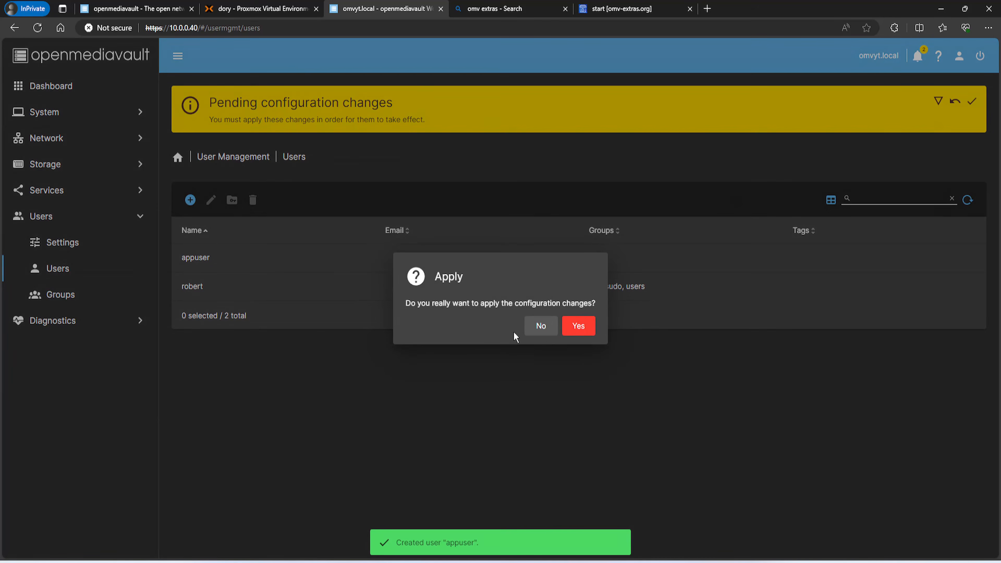
click(578, 326)
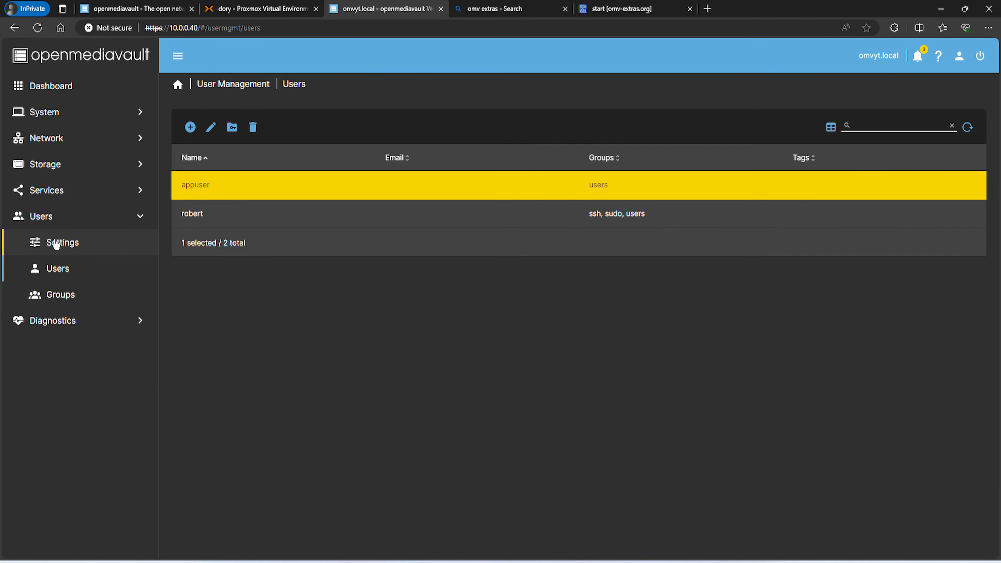
Enable the SMB/CIFS service under Services > SMB/CIFS > Settings and save
click(45, 220)
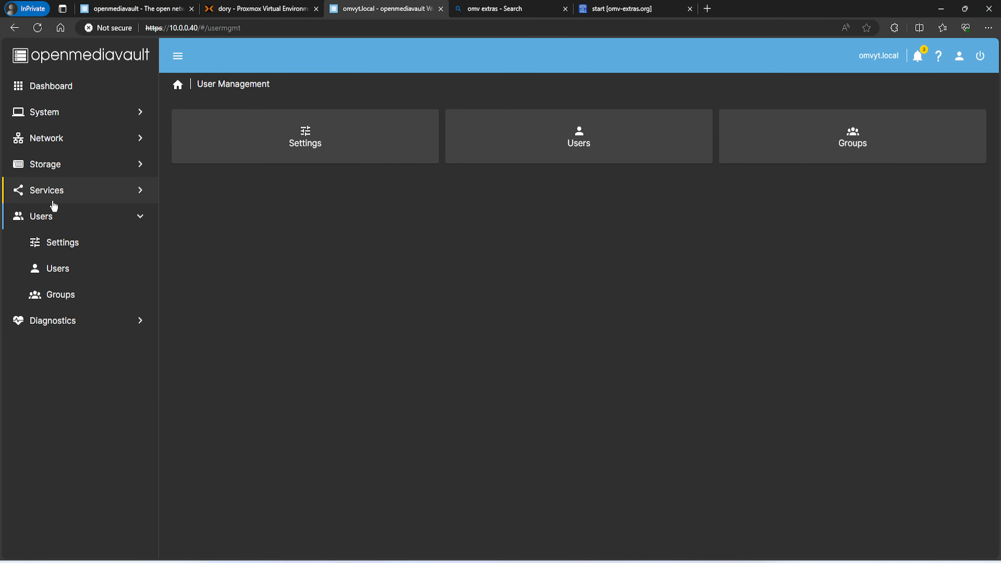
click(59, 200)
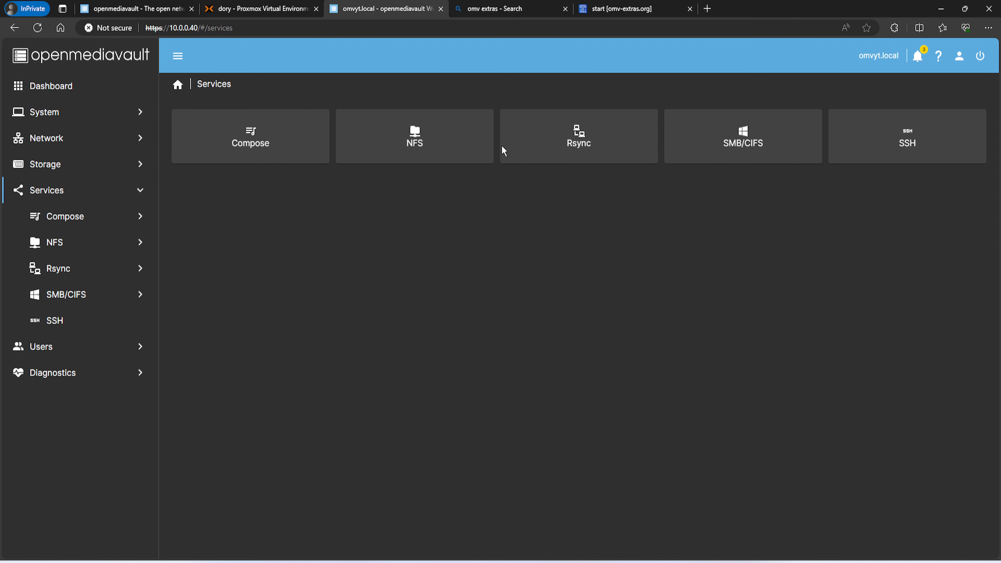
click(745, 146)
click(368, 150)
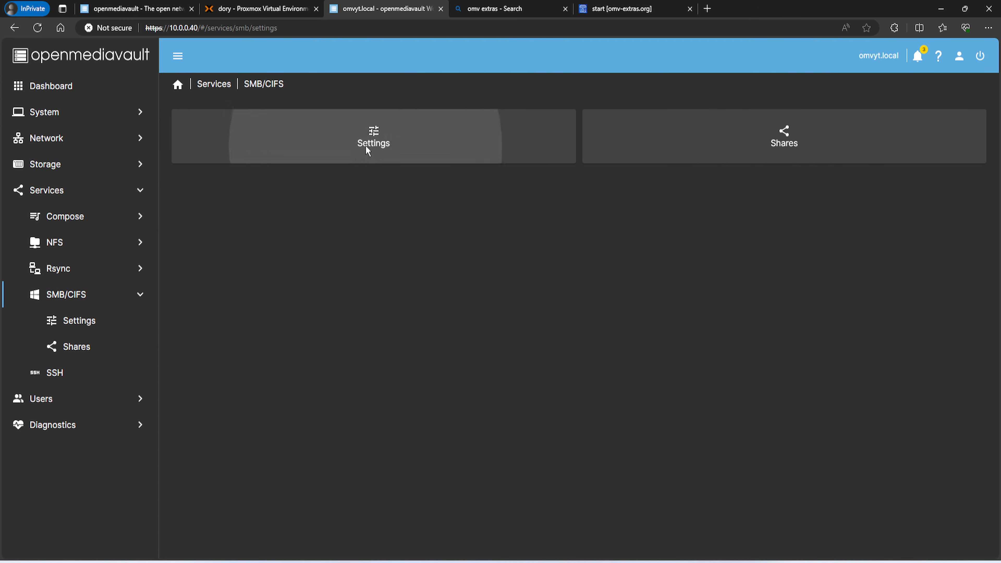
click(189, 127)
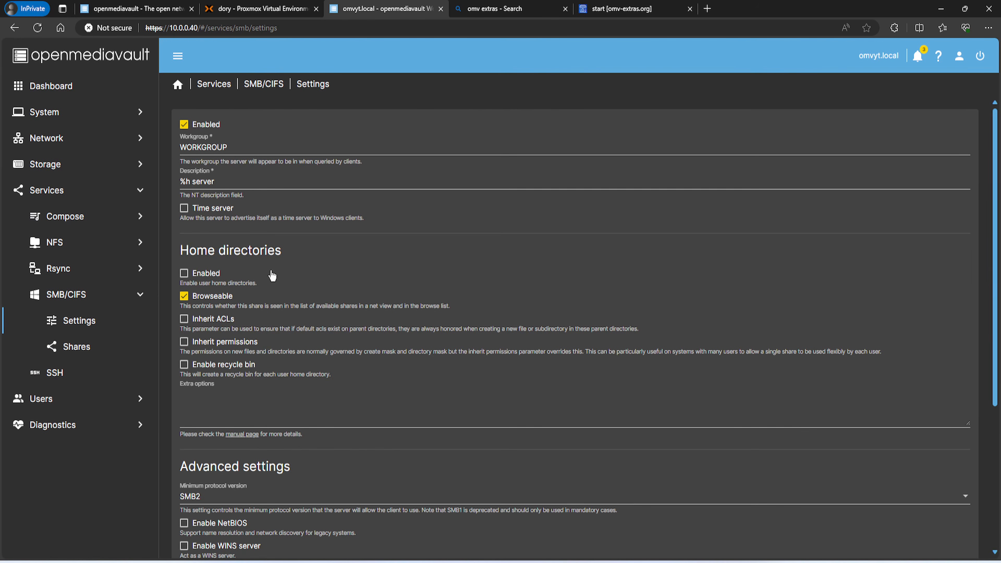
scroll(246, 319, down, 2)
scroll(258, 368, down, 4)
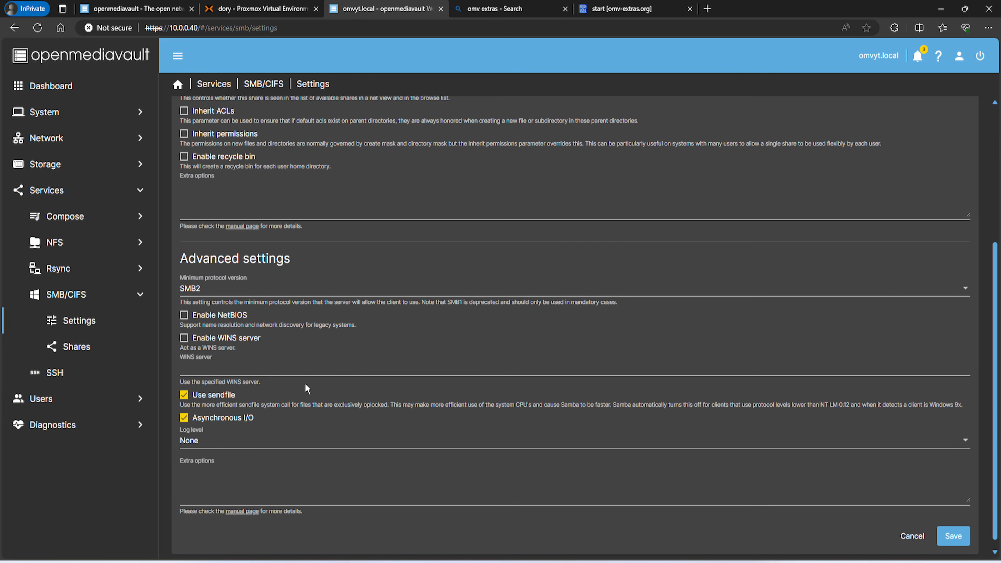
scroll(275, 457, down, 1)
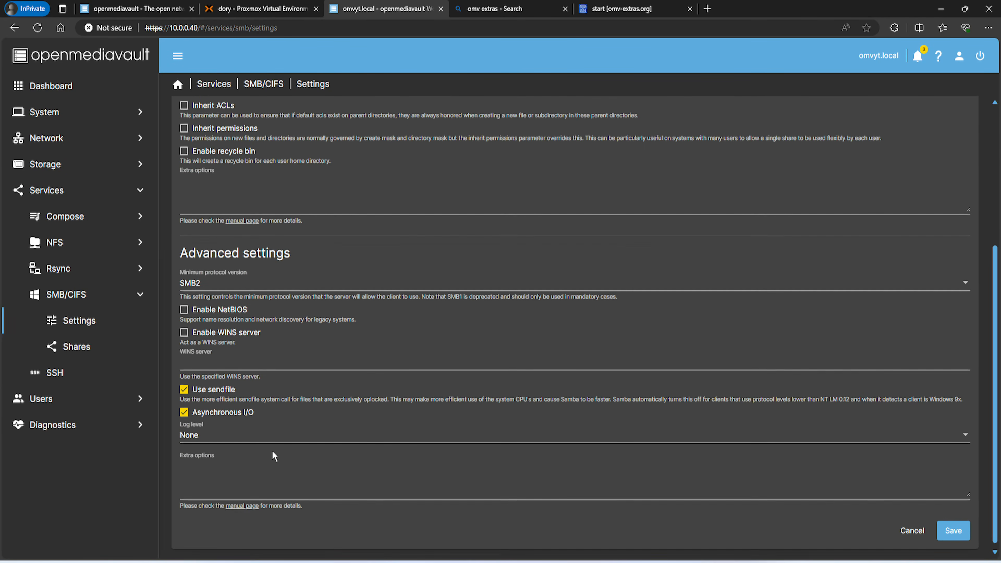
click(964, 532)
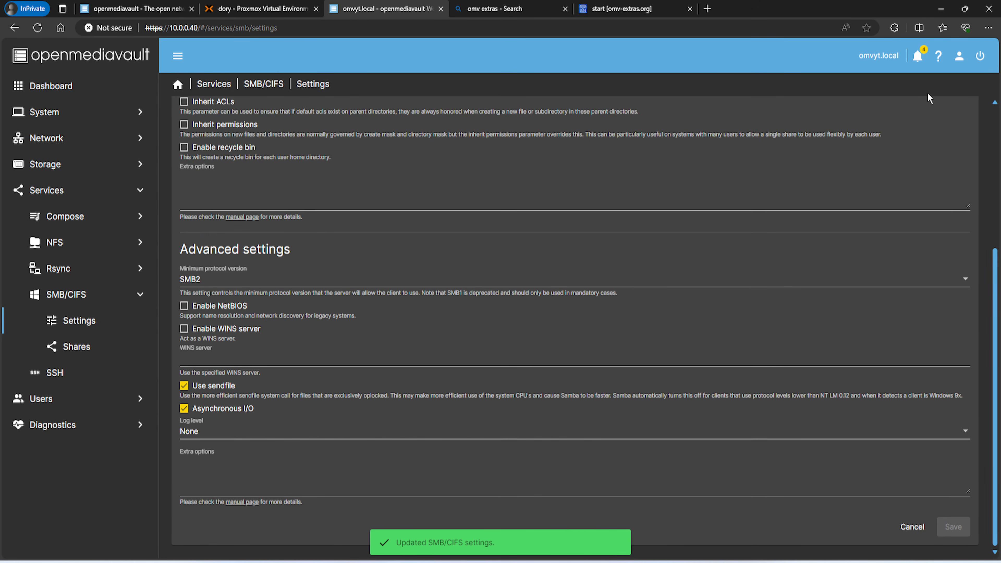
Apply the pending configuration changes and return to the SMB/CIFS overview
click(972, 101)
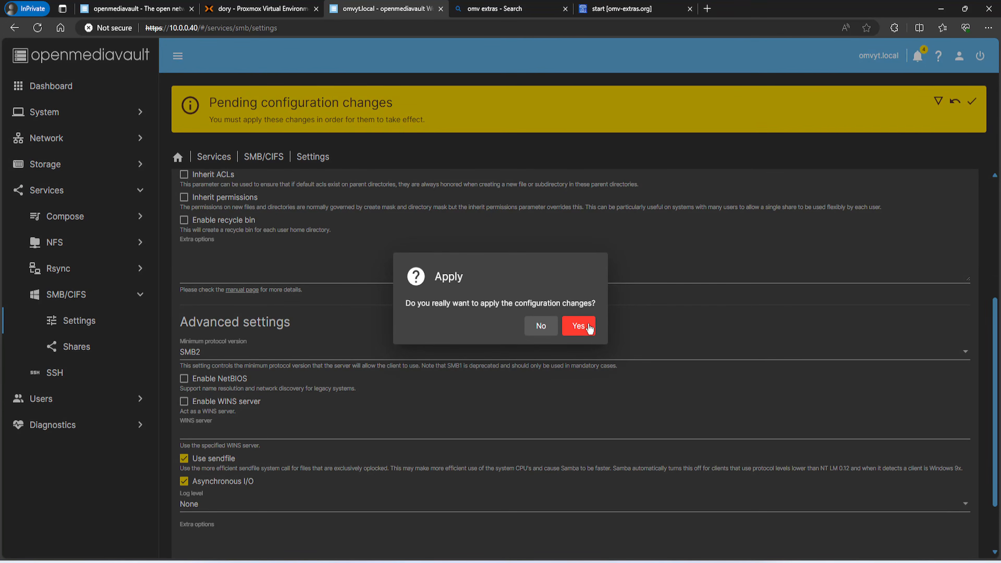
click(578, 326)
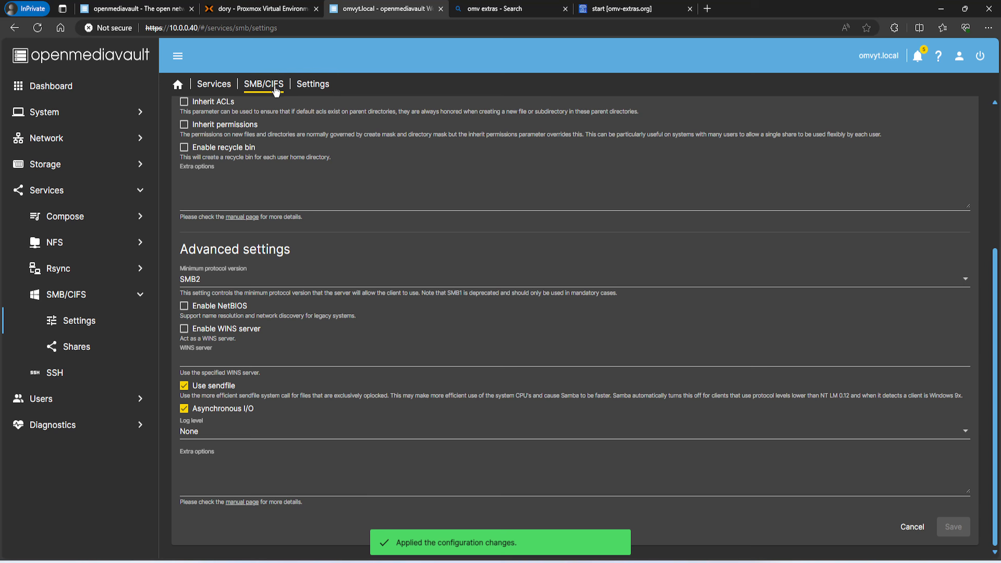
click(275, 85)
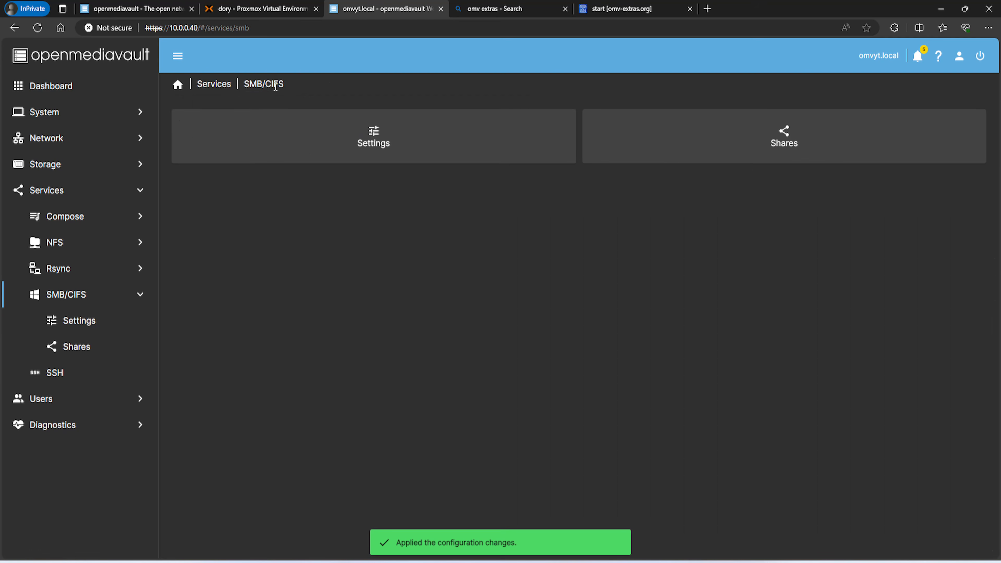
Start a new SMB share on the data folder, public access No, with comment 'smb data share'
click(698, 144)
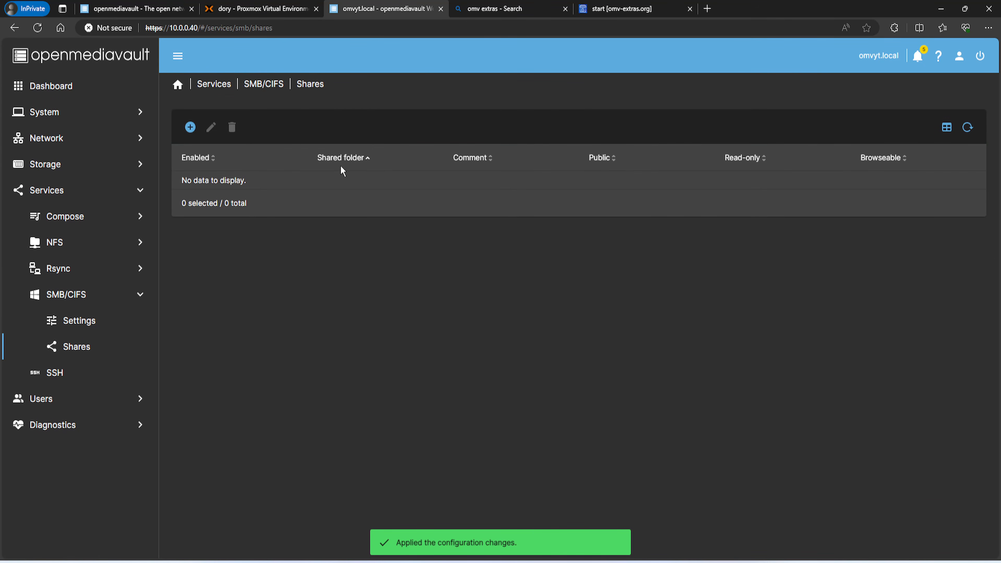
click(190, 127)
click(224, 149)
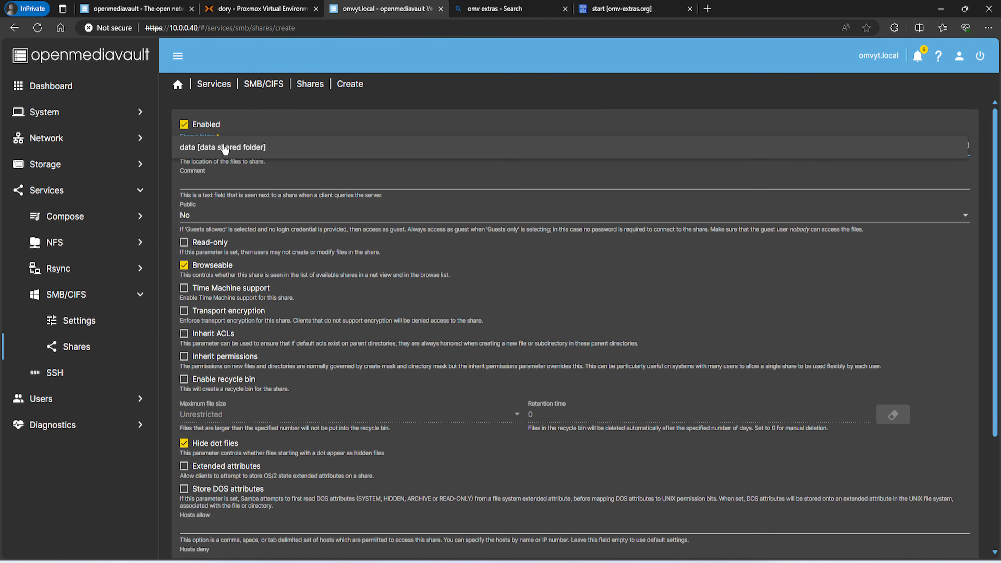
click(214, 150)
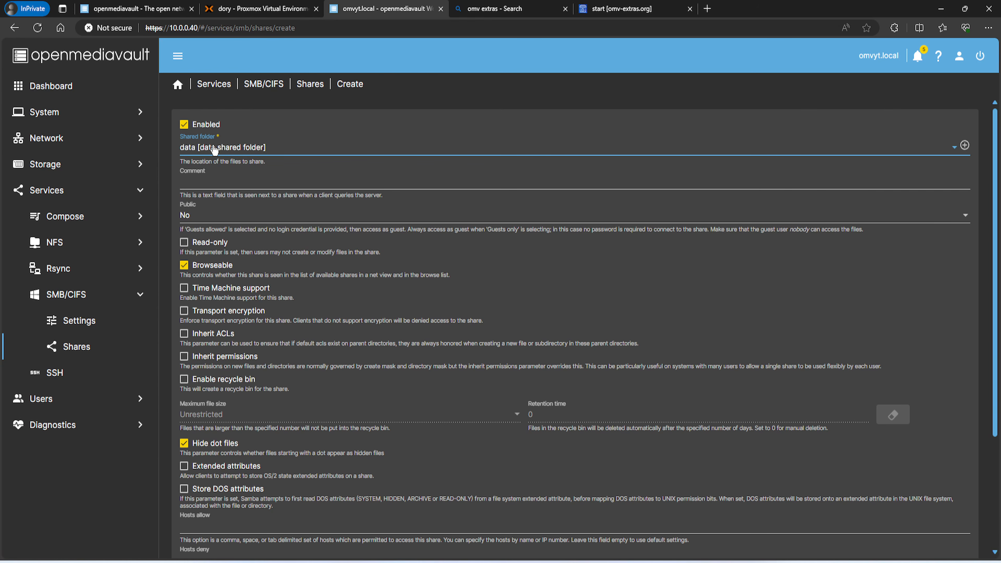
click(217, 216)
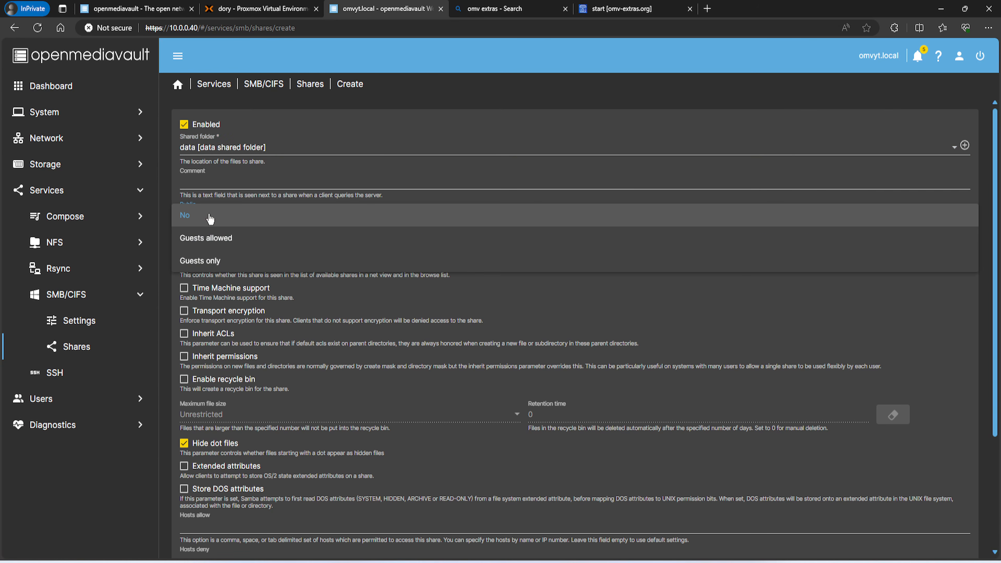
click(197, 219)
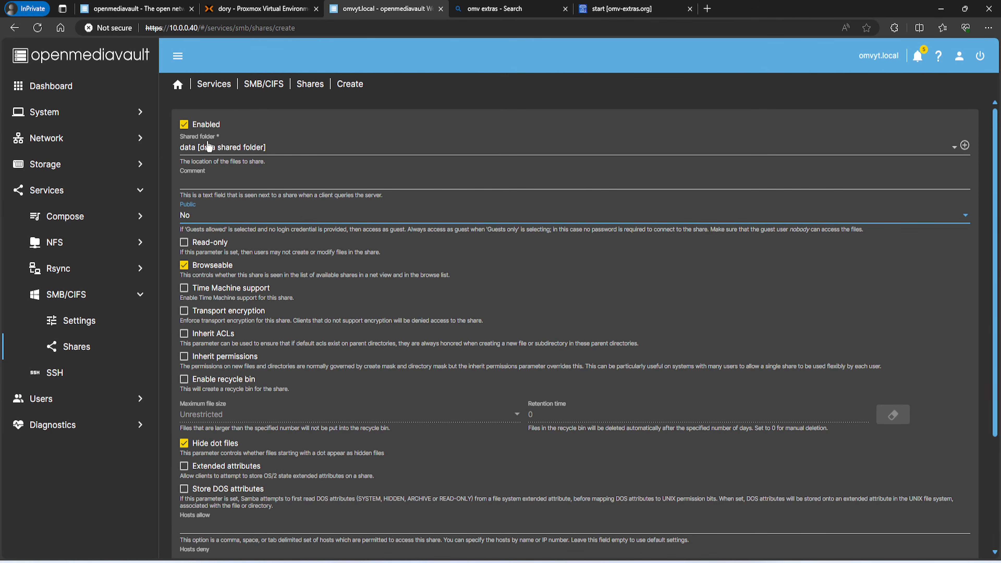
click(227, 183)
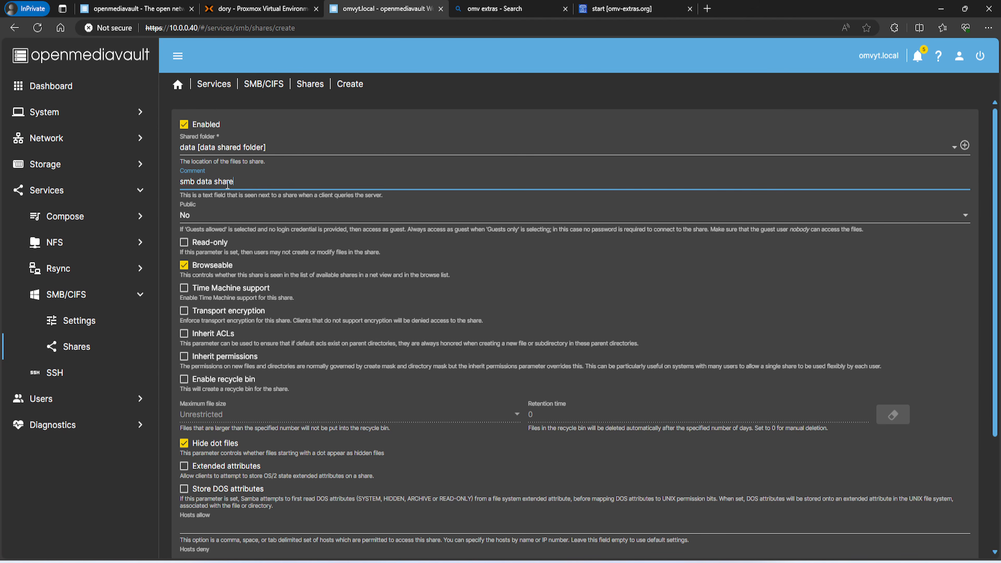
Try the recycle bin and maximum file size options, leaving both at their defaults
scroll(279, 235, down, 4)
scroll(307, 273, up, 2)
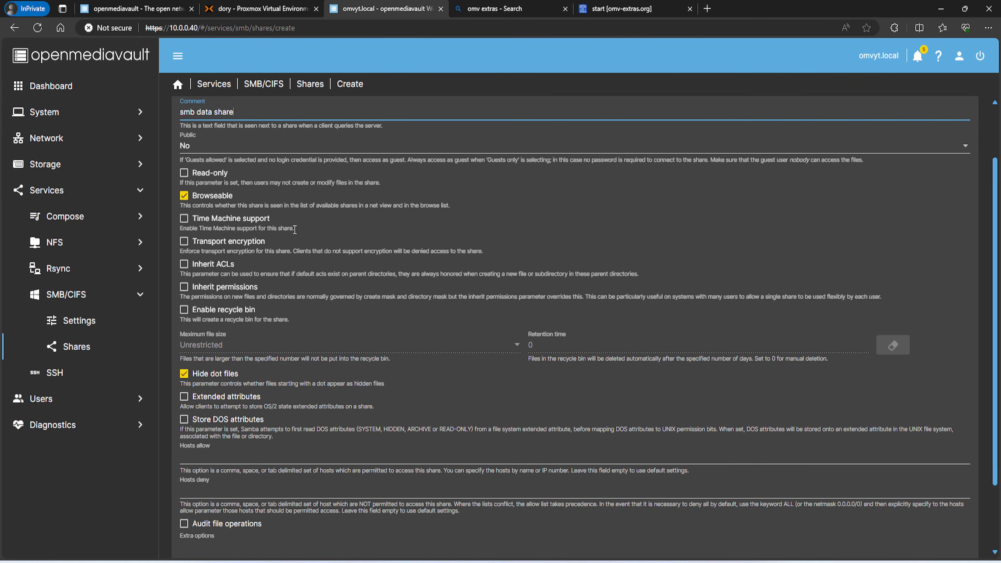
click(195, 314)
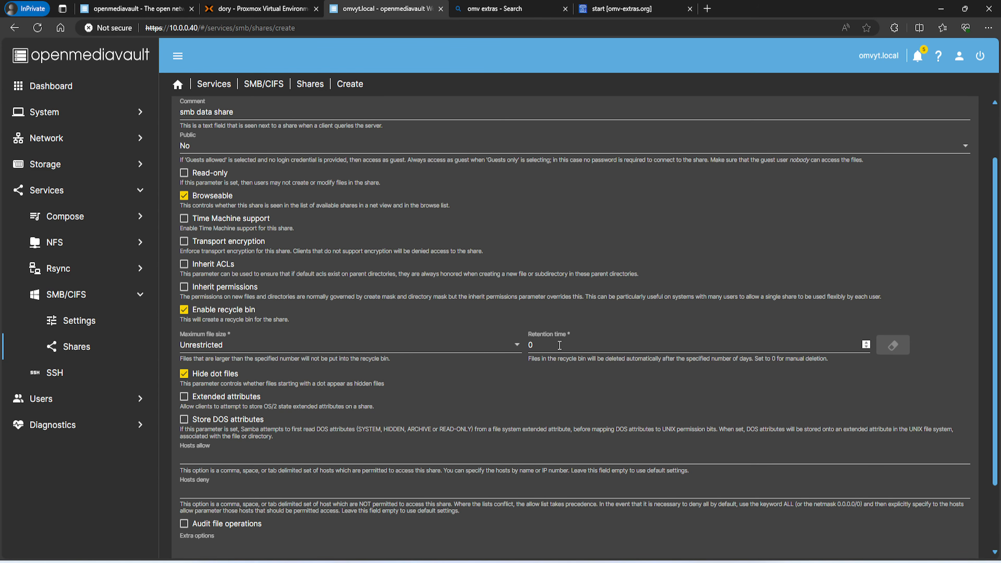
click(509, 345)
scroll(233, 394, down, 1)
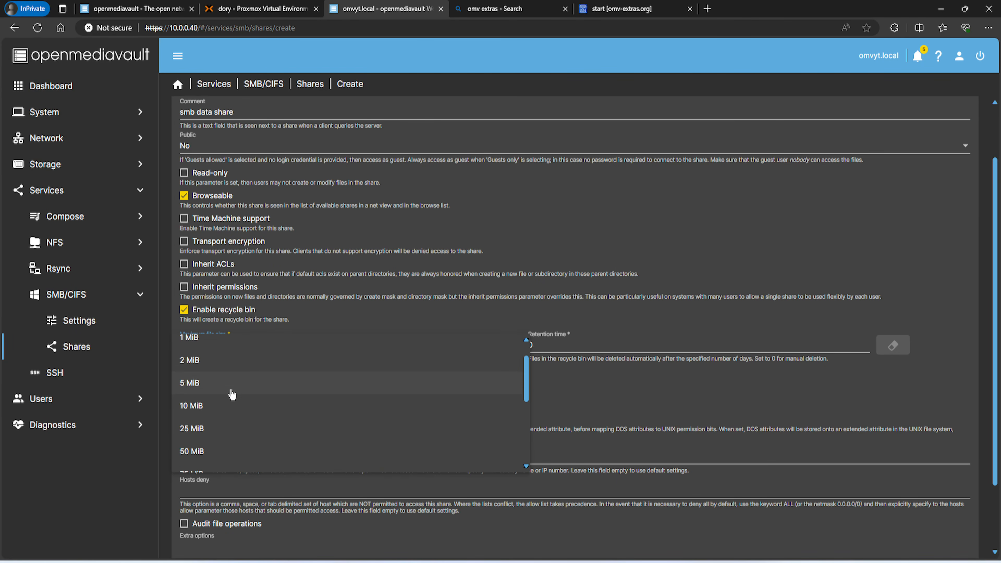
scroll(232, 395, down, 2)
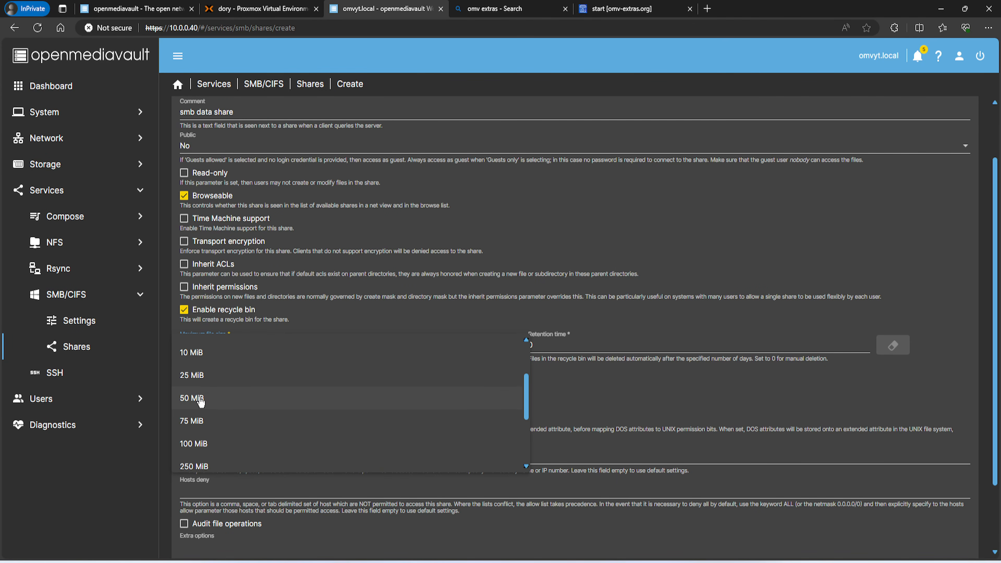
scroll(224, 418, up, 3)
click(187, 315)
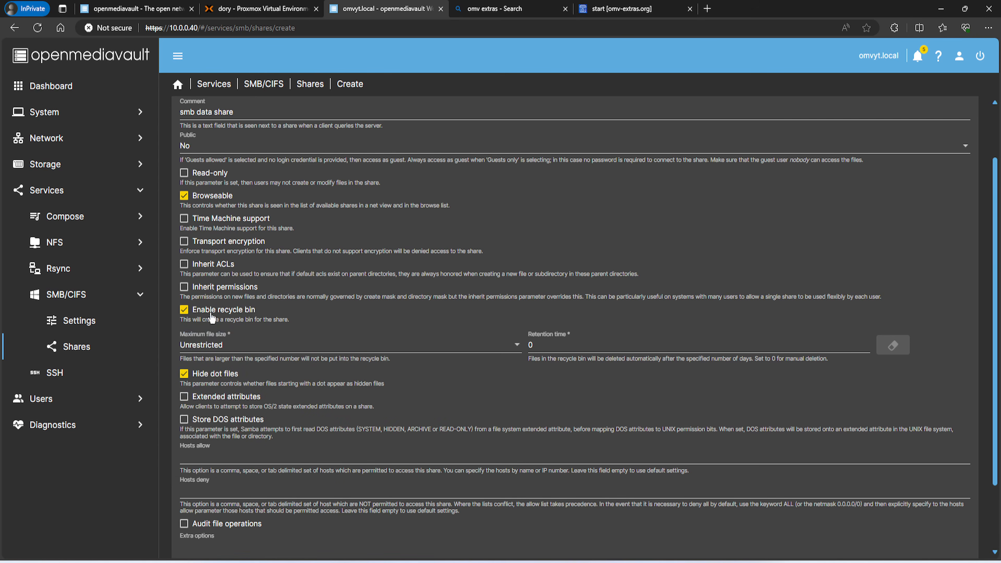
click(185, 311)
scroll(215, 399, down, 2)
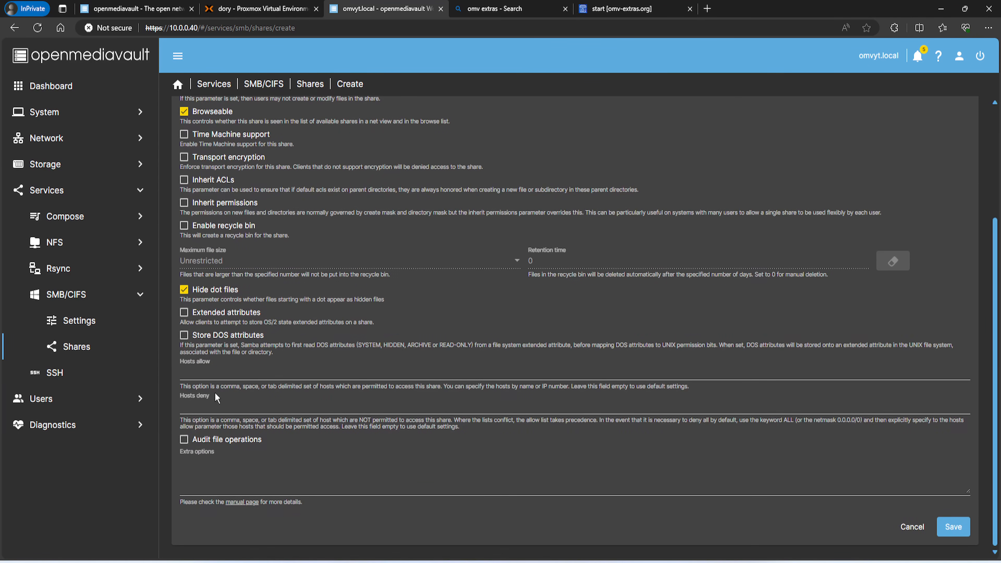
Save the new share and confirm applying the pending configuration changes
click(954, 527)
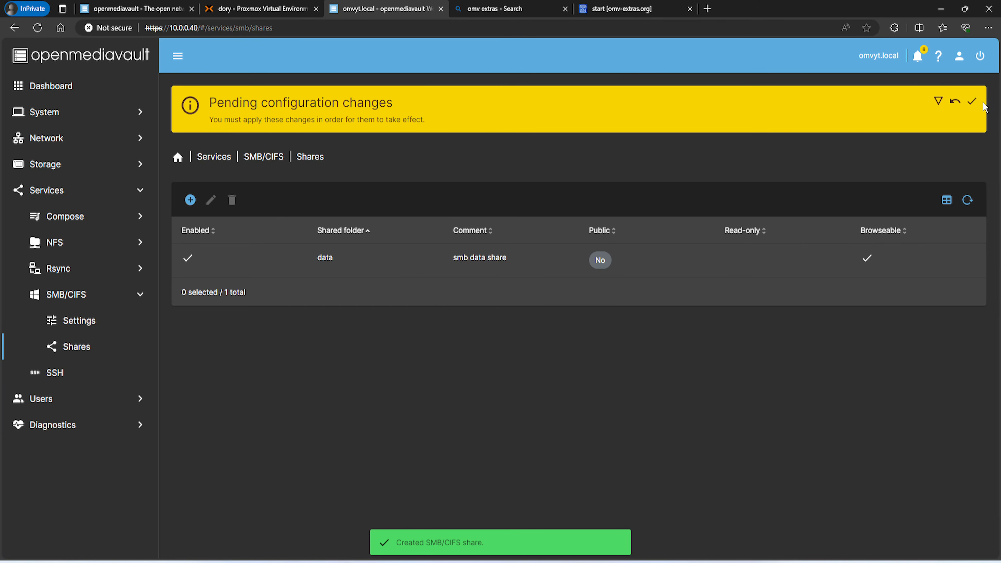
click(972, 101)
click(587, 331)
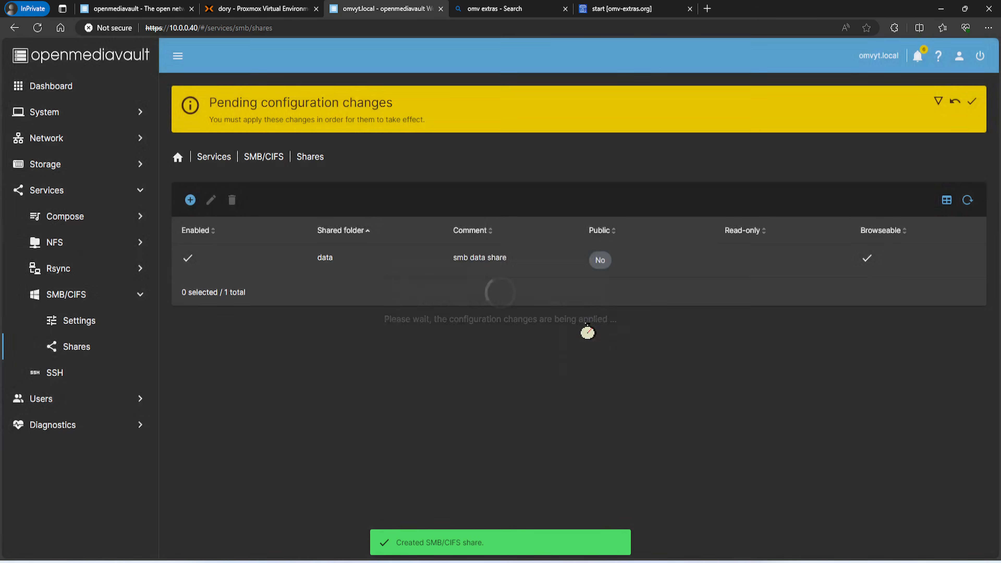
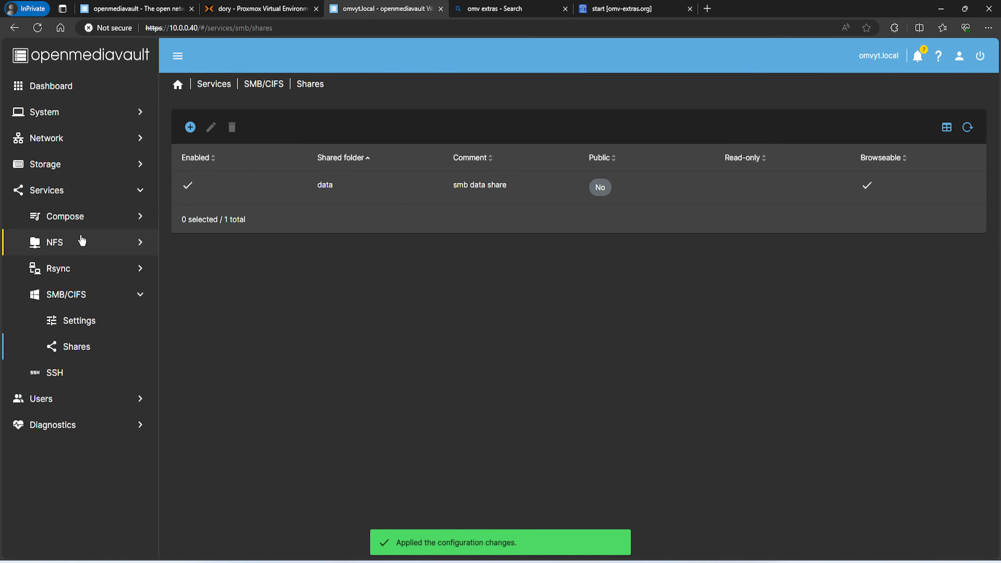
Display openmediavault's Shared Folders list showing only the data folder, then bring up File Explorer
click(81, 175)
click(69, 294)
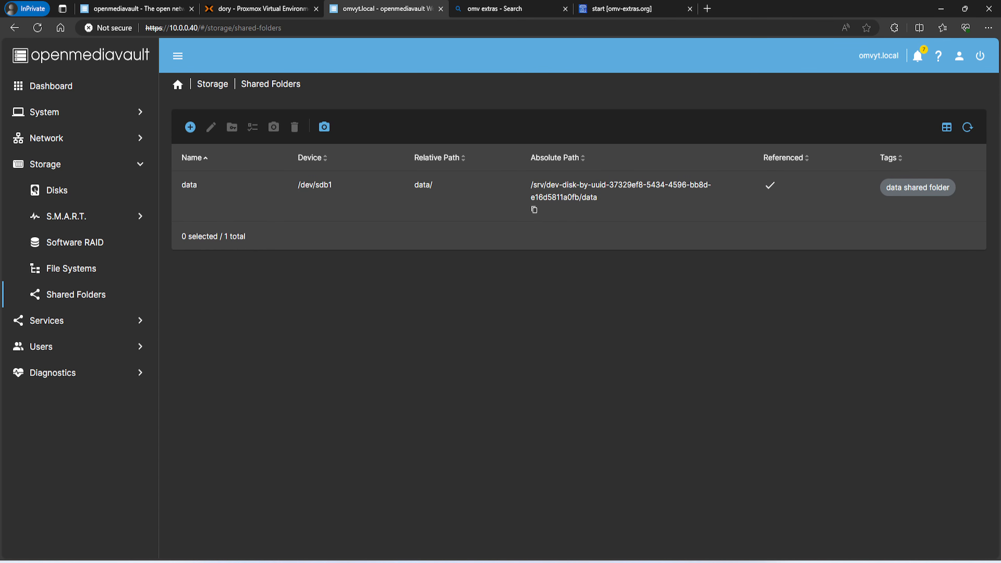
key(super+e)
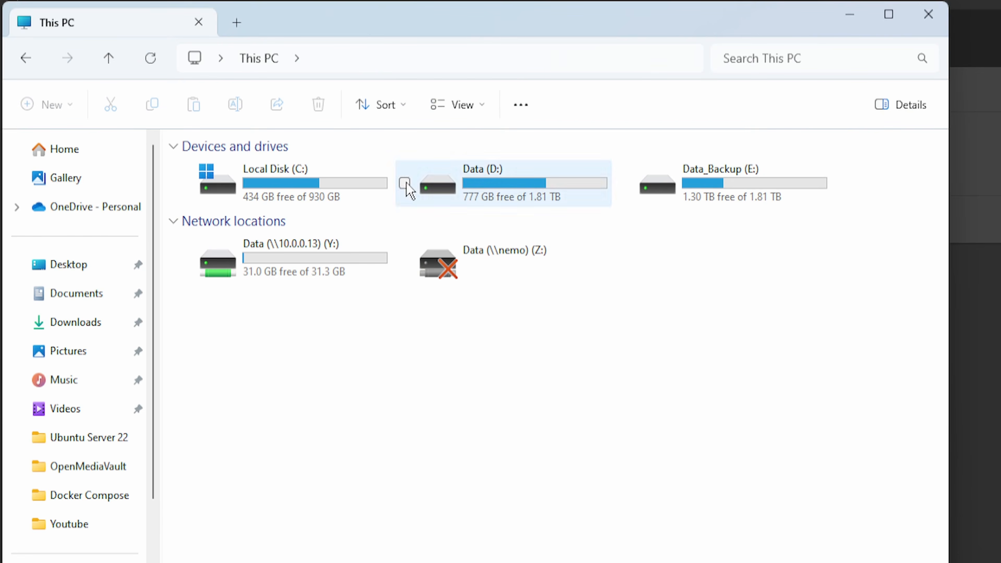
Connect File Explorer to \\10.0.0.40 by signing in with the NAS user name and password
click(383, 140)
text(\)
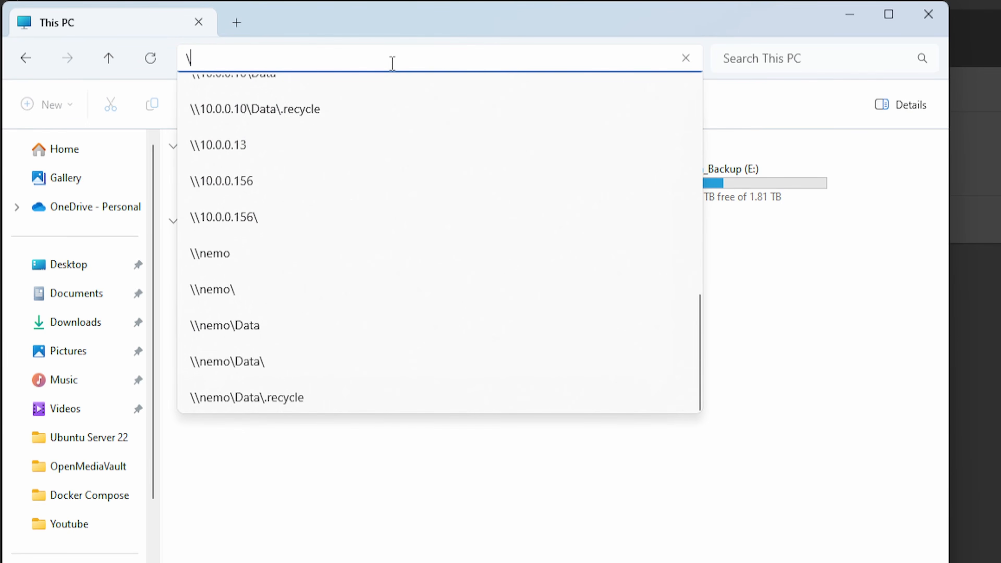
text(\10)
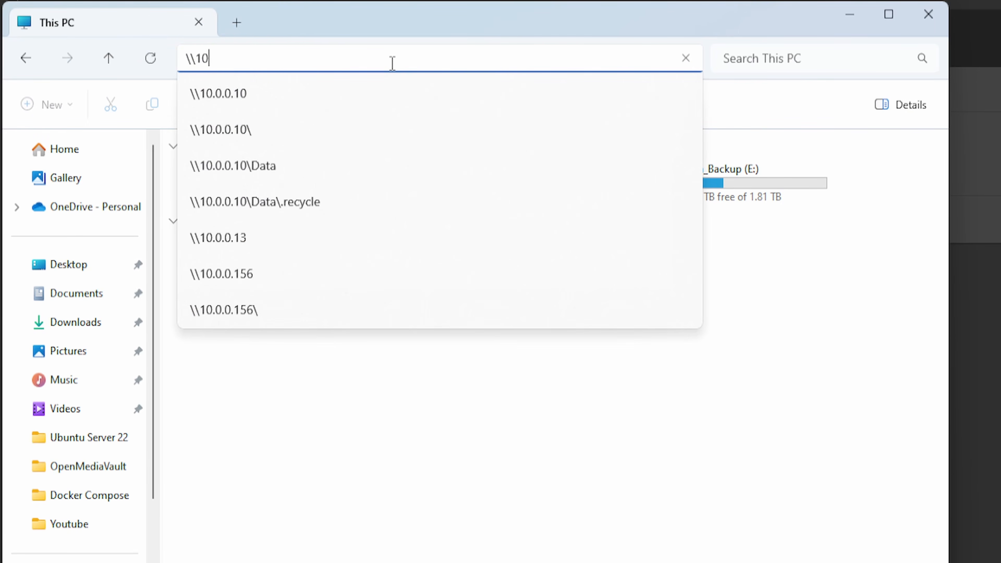
text(.0.0.40)
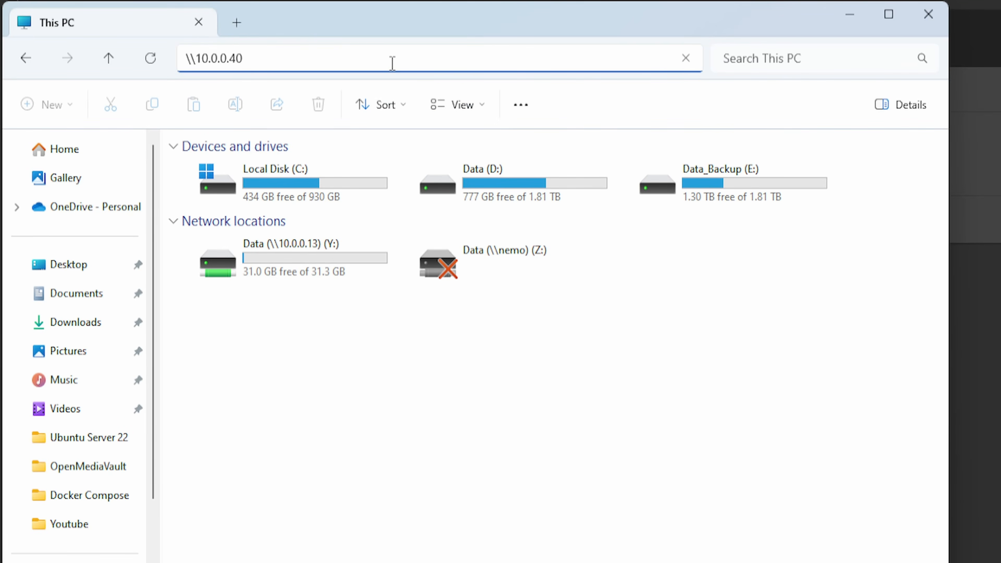
key(Return)
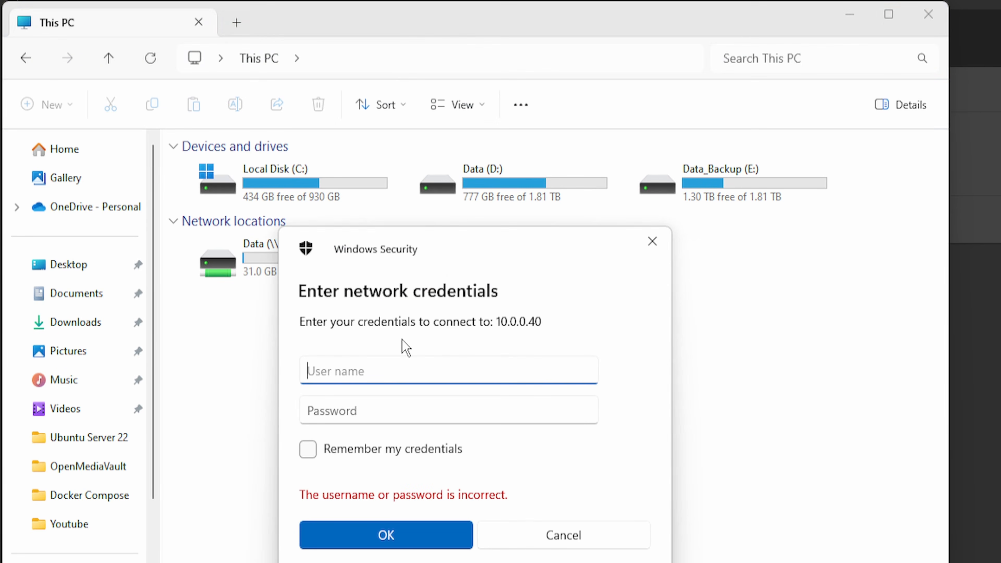
text(robert)
key(Tab)
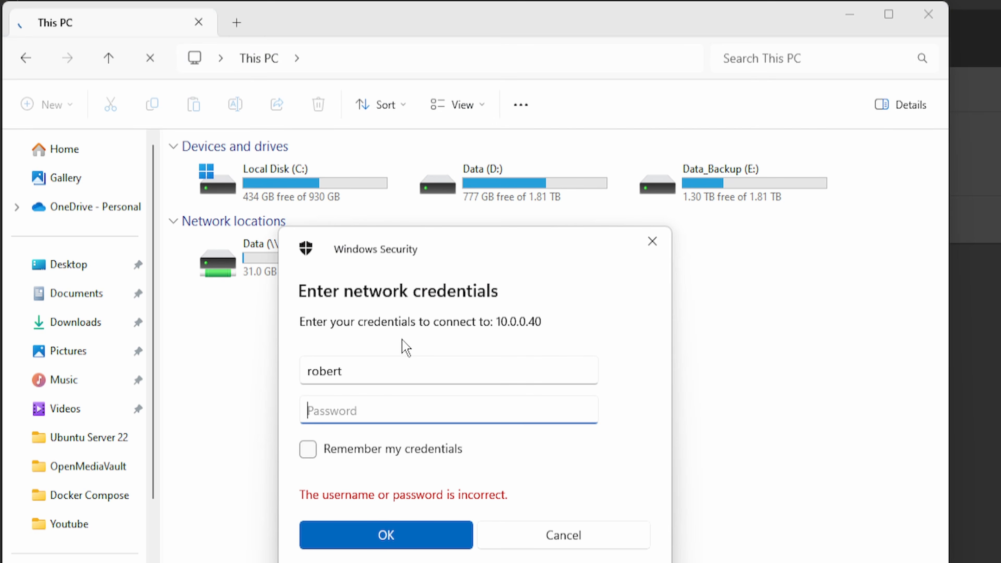
text(•••••••)
key(Return)
Create a new folder named docker inside the data share
double_click(257, 158)
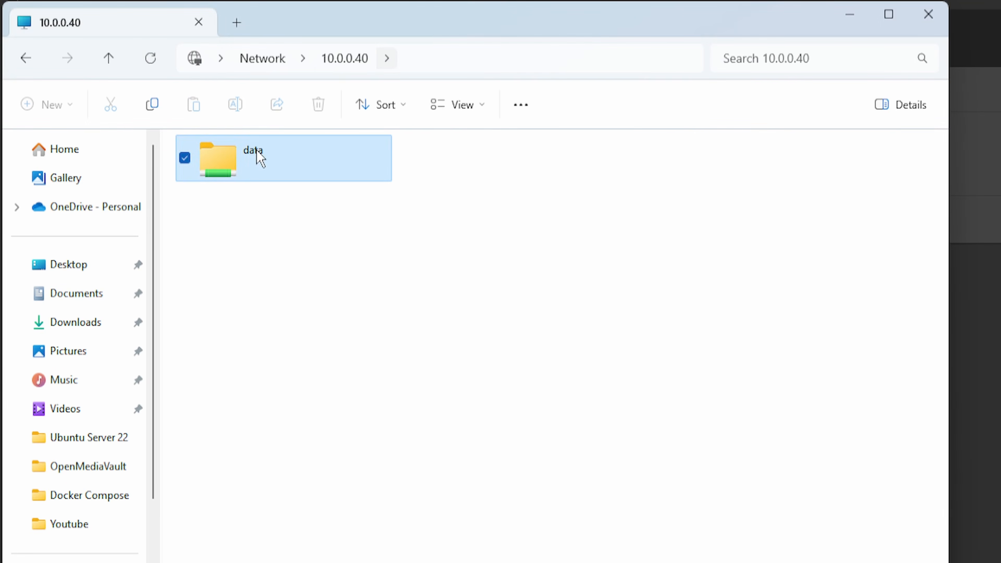
right_click(276, 312)
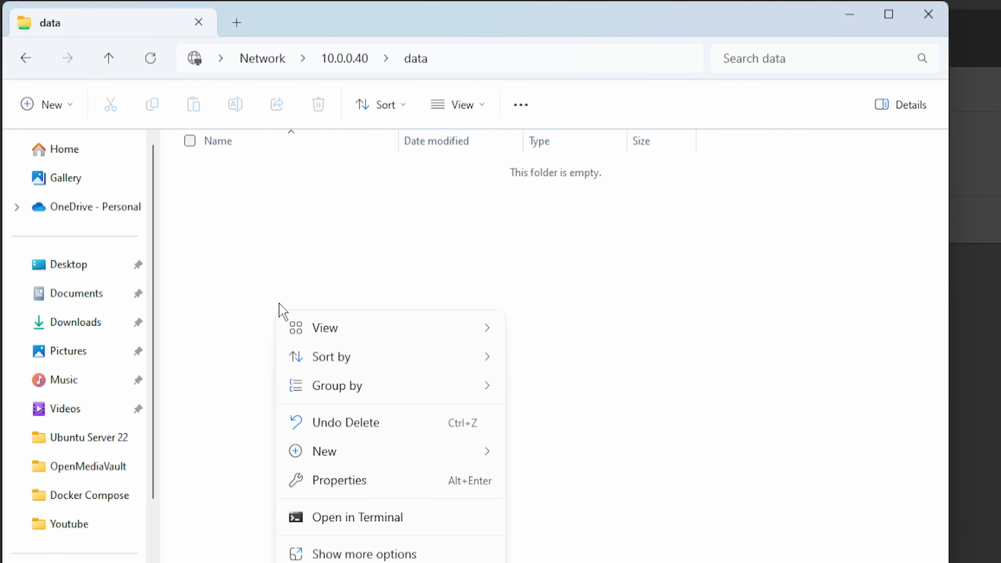
mouse_move(487, 445)
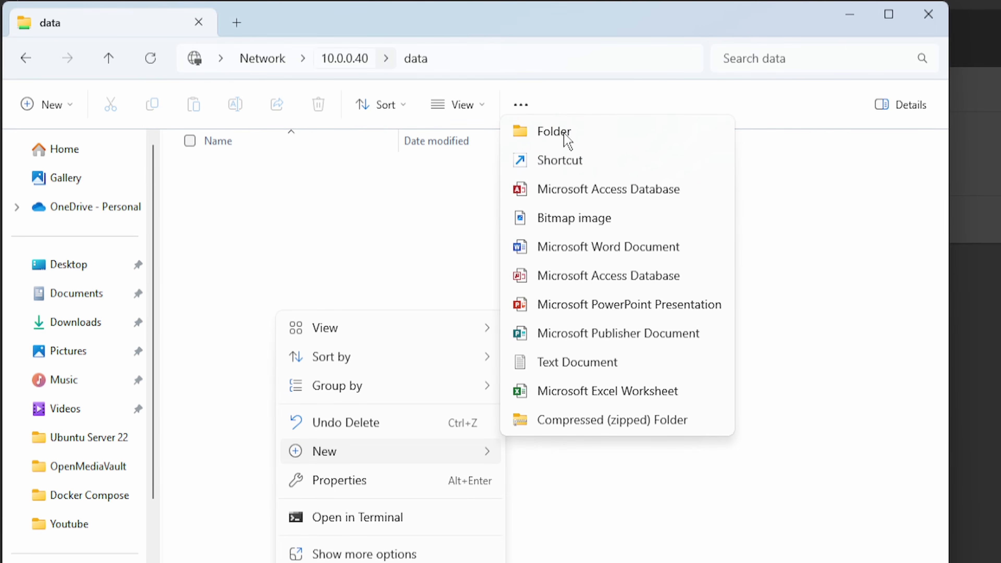
click(459, 66)
click(325, 63)
click(363, 247)
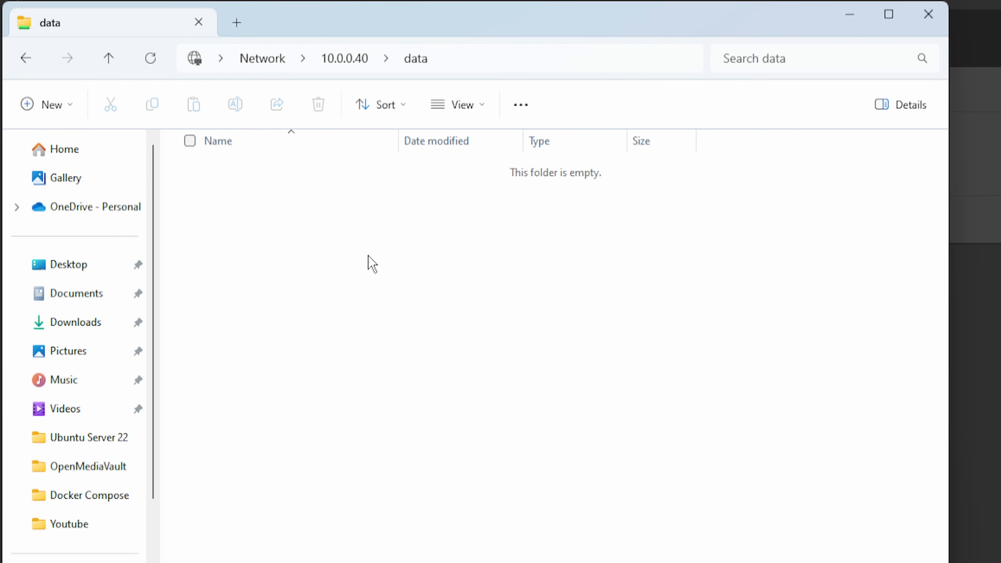
right_click(298, 306)
mouse_move(380, 441)
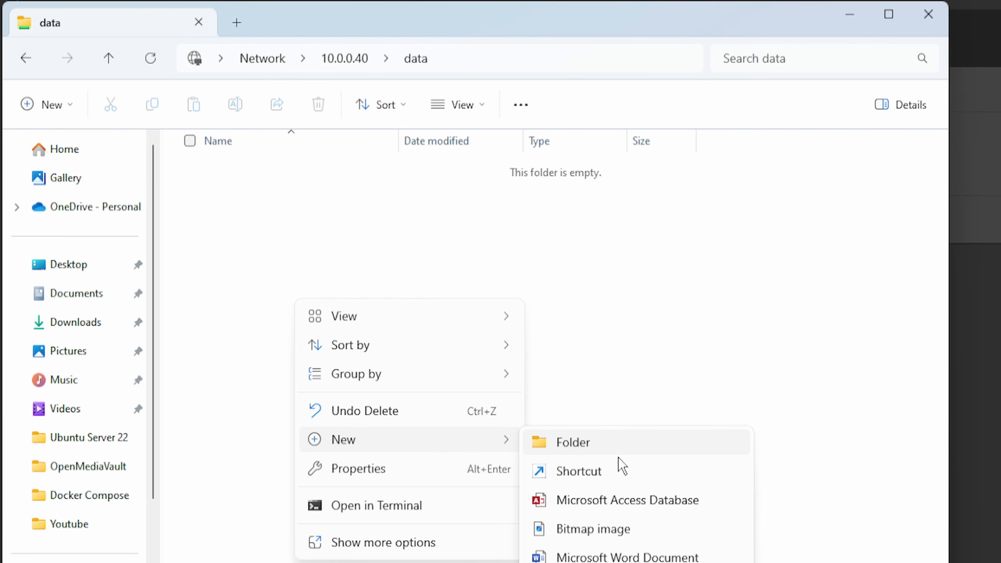
click(595, 447)
text(docker)
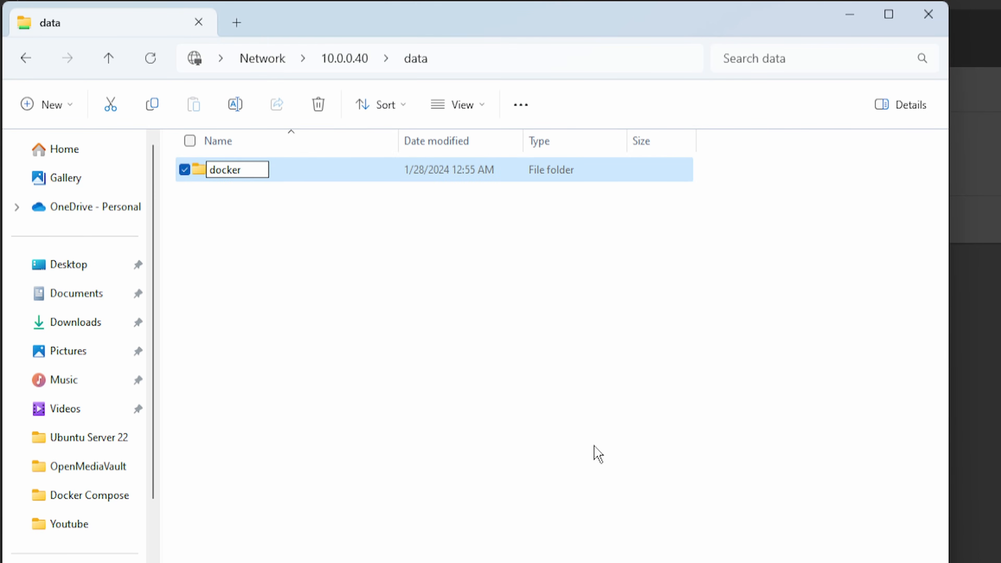
key(Return)
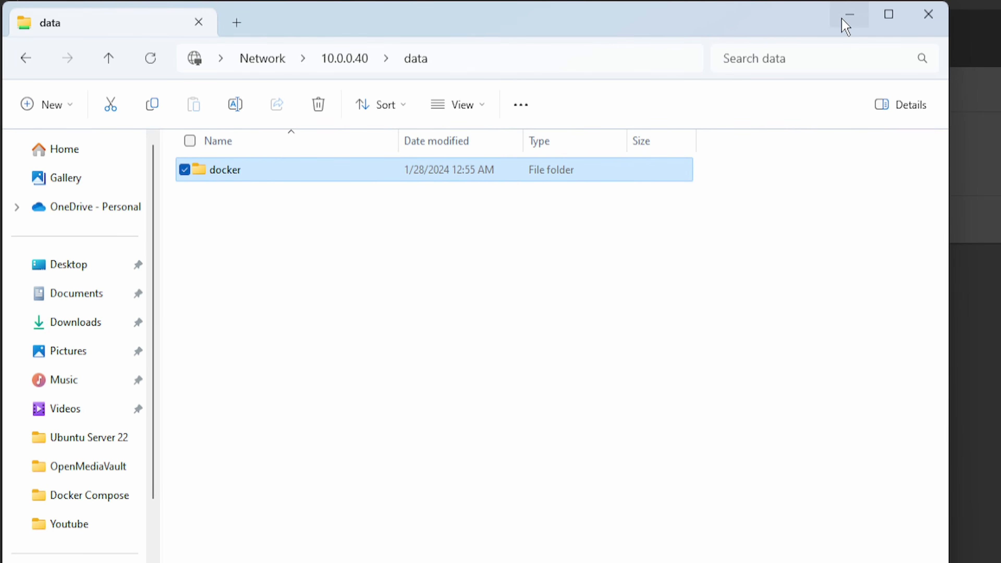
Open the docker folder and create a compose subfolder in it
click(850, 16)
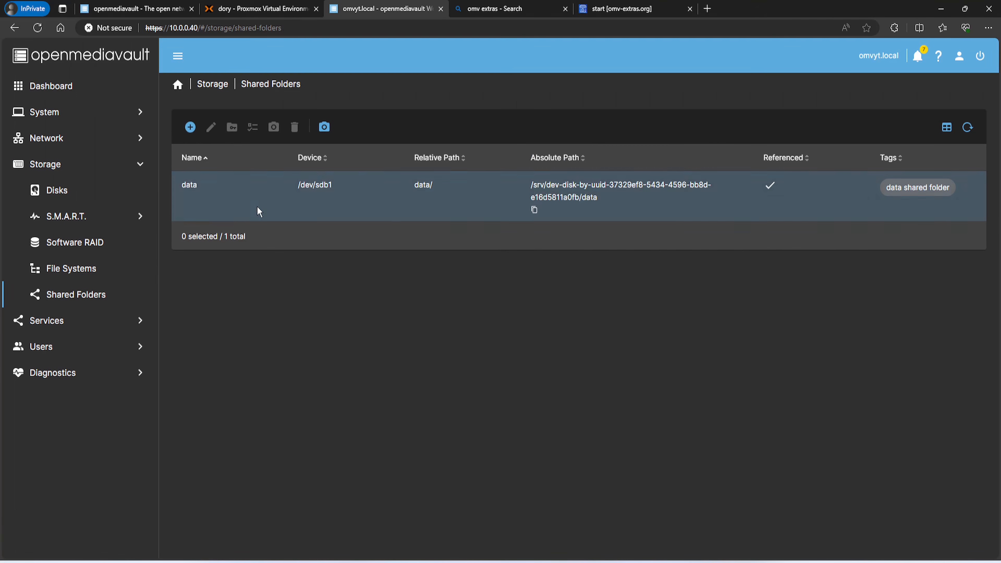
click(191, 128)
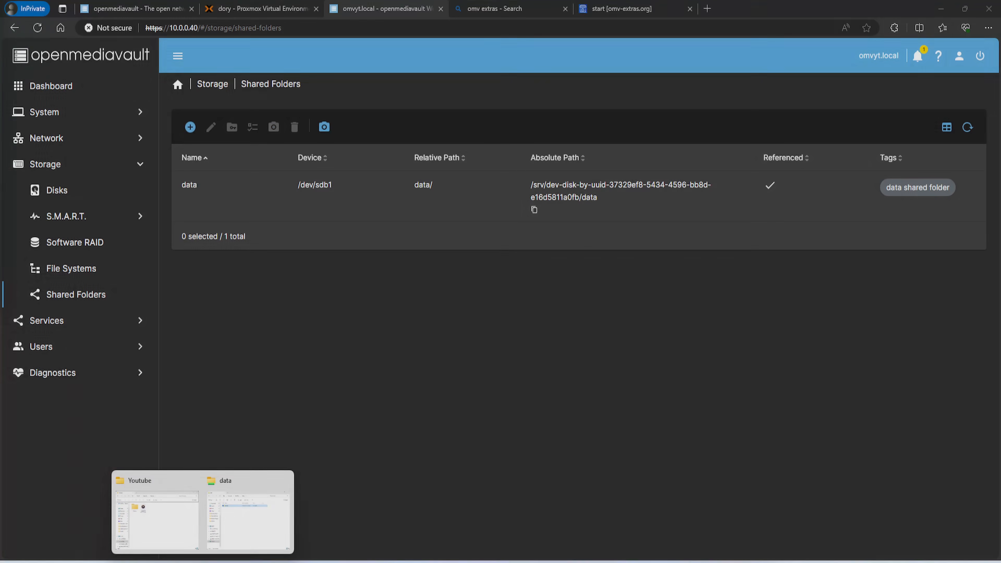
click(247, 528)
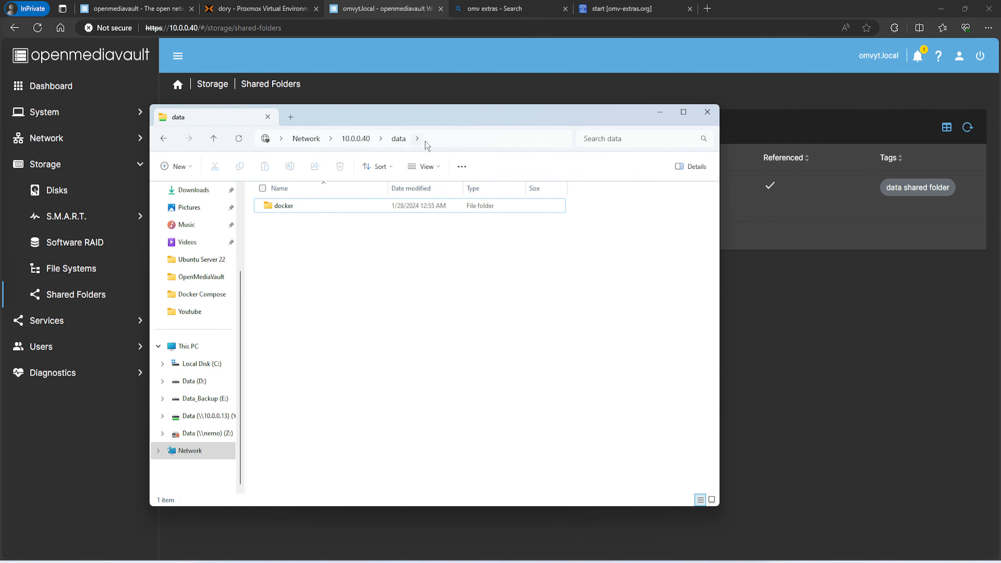
click(447, 140)
click(356, 140)
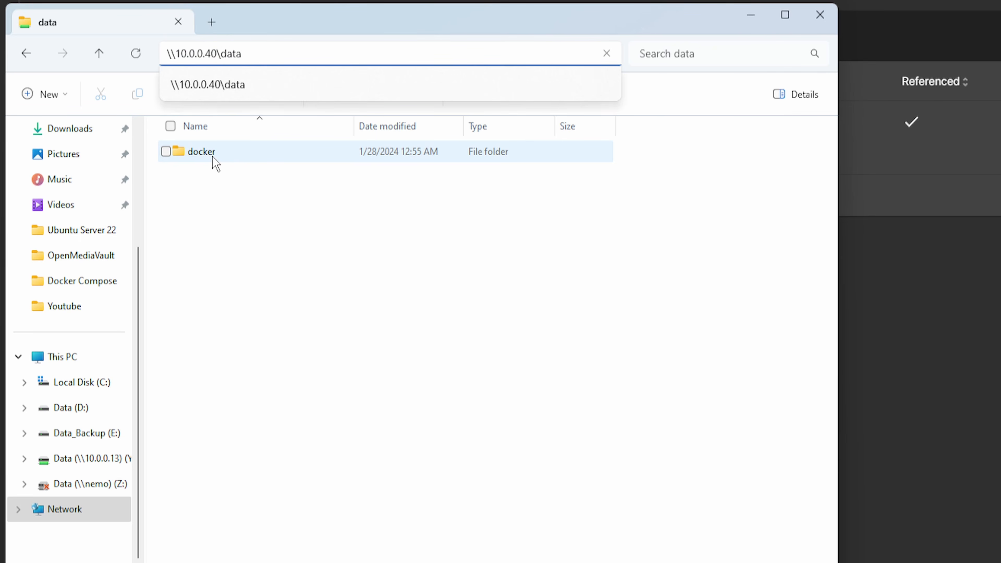
double_click(204, 155)
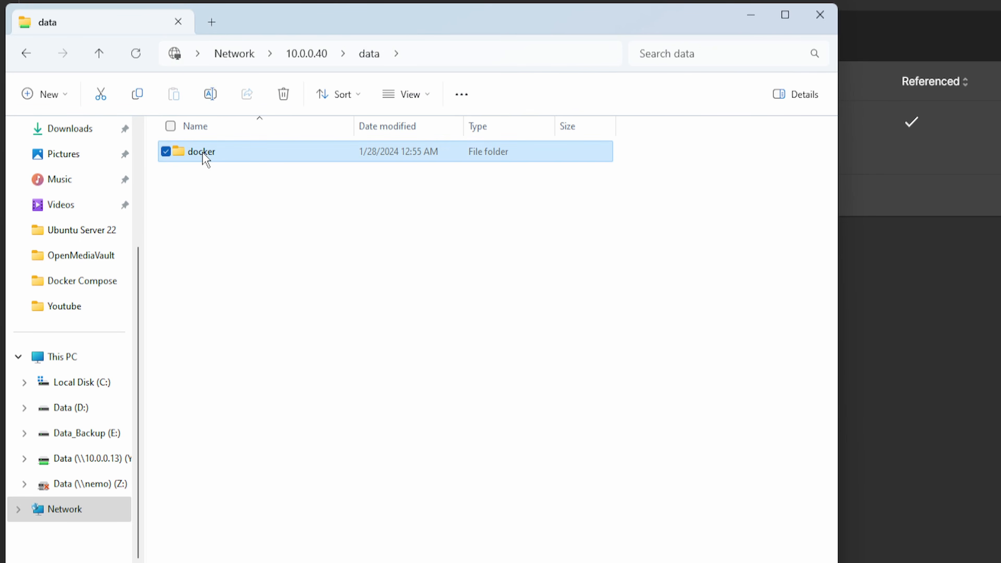
right_click(207, 197)
mouse_move(351, 331)
click(447, 328)
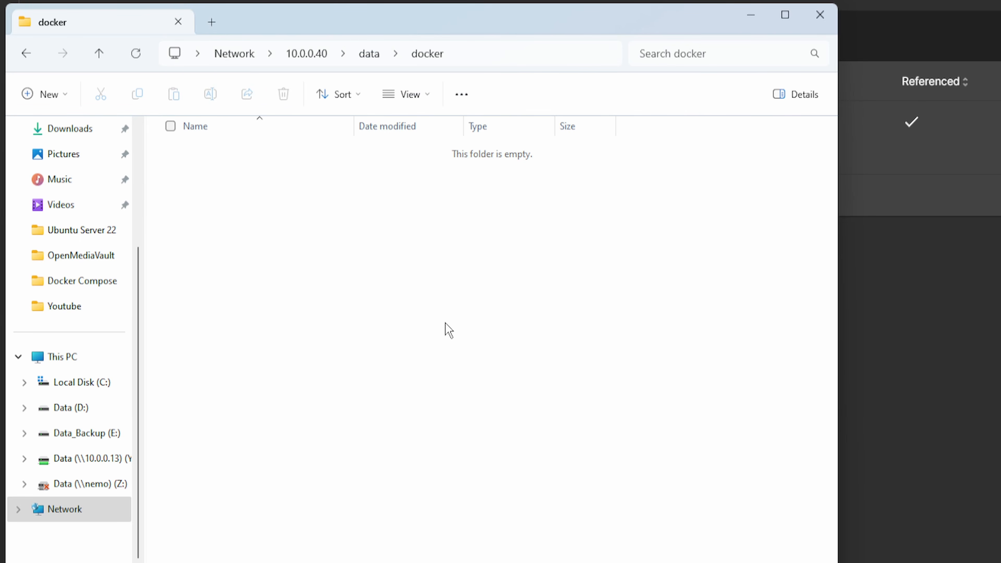
text(compose)
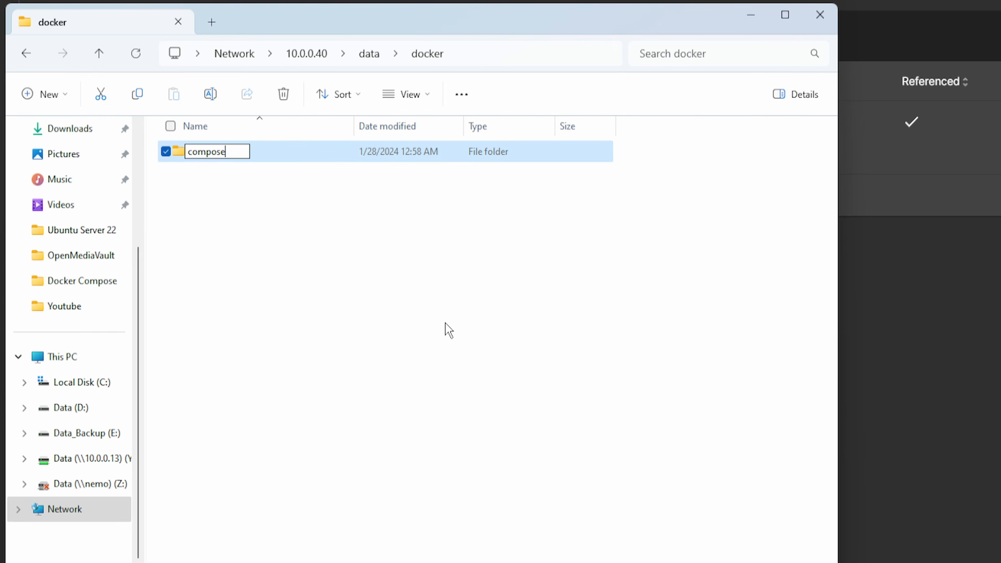
key(Return)
Add an appdata subfolder to docker and minimize File Explorer
right_click(283, 297)
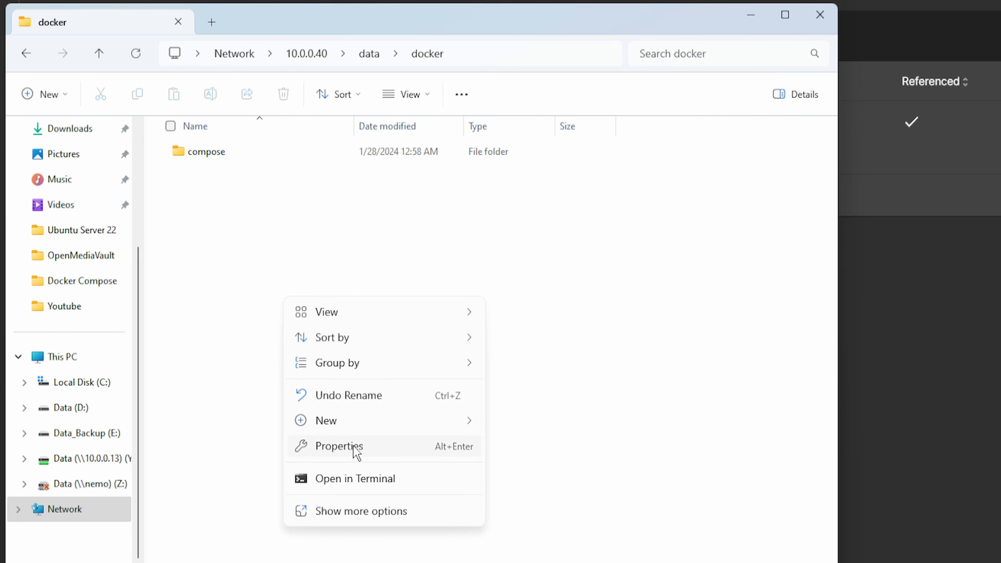
mouse_move(391, 421)
click(525, 142)
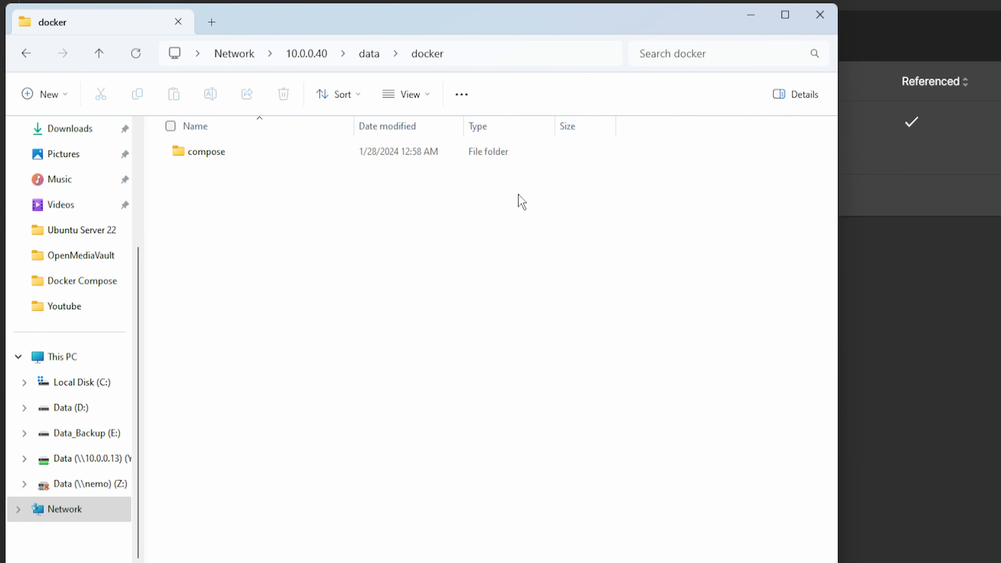
text(appdata)
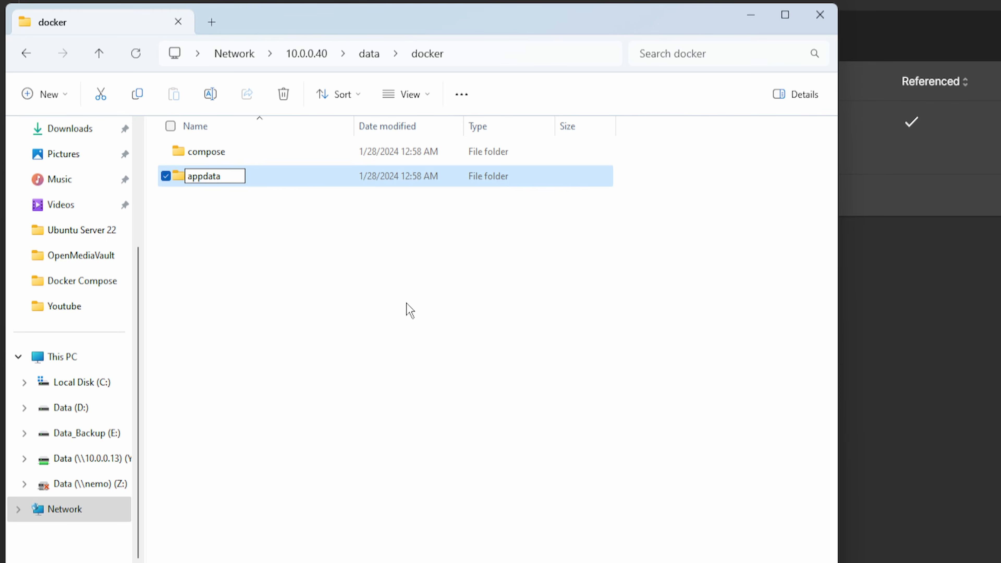
click(357, 319)
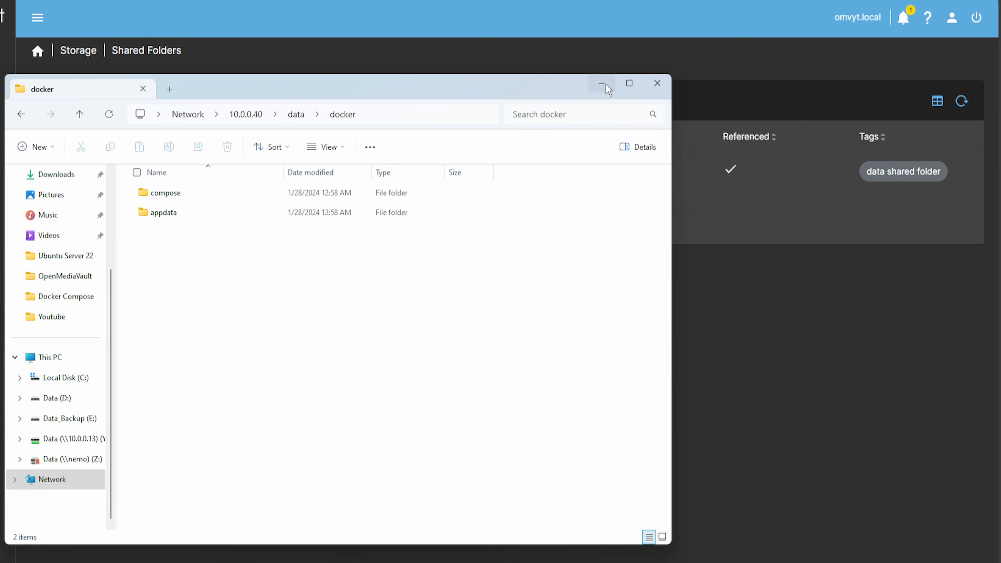
click(751, 15)
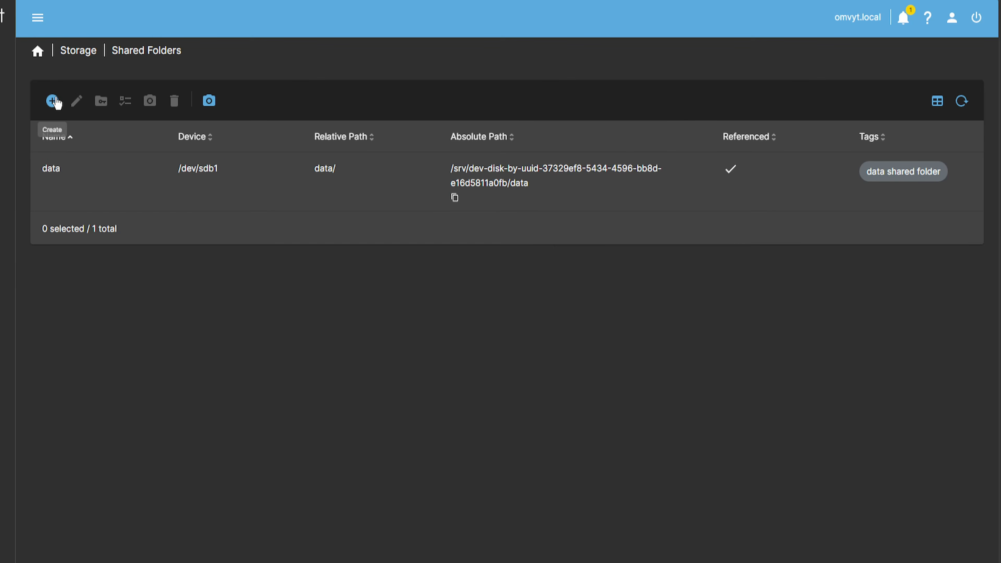
Create shared folder compose on /dev/sdb1 at data/docker/compose/, tagged 'compose for docker'
click(53, 102)
click(92, 108)
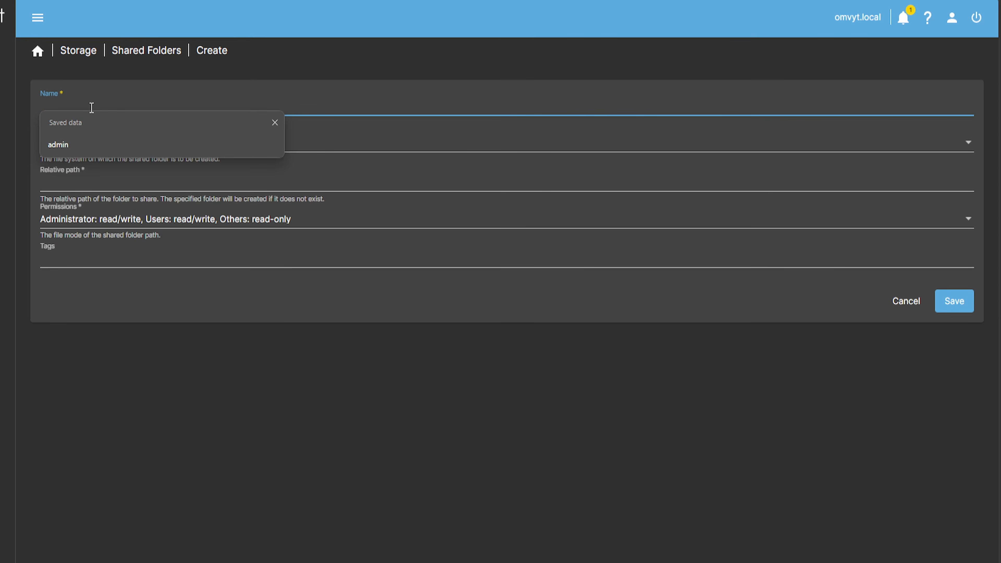
text(compose)
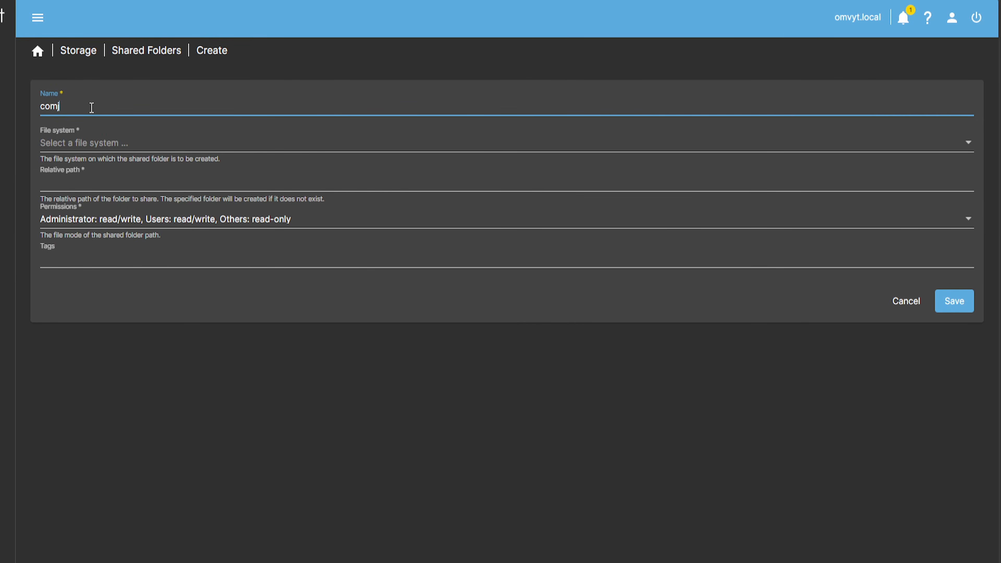
click(97, 150)
click(118, 171)
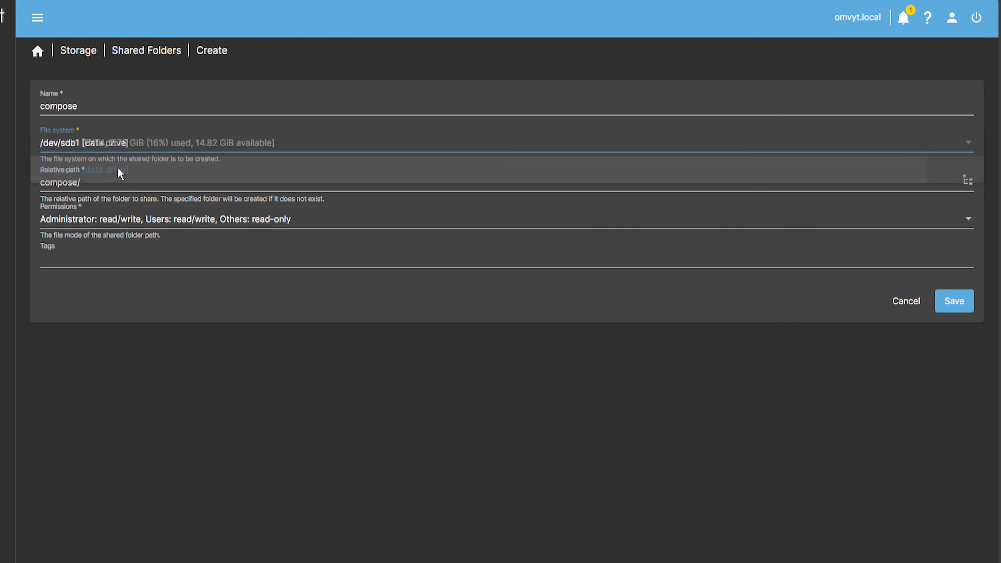
click(967, 181)
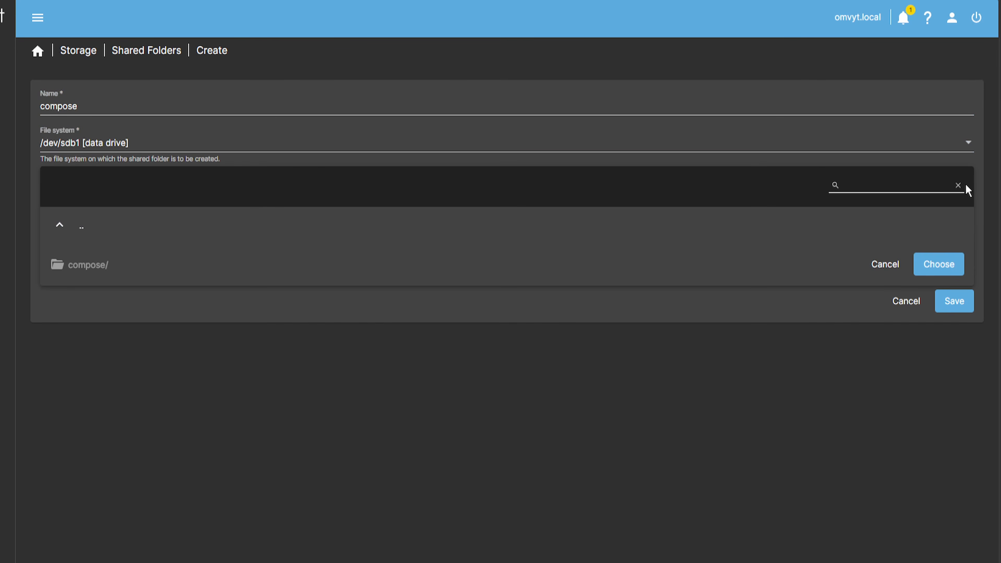
click(66, 232)
click(109, 234)
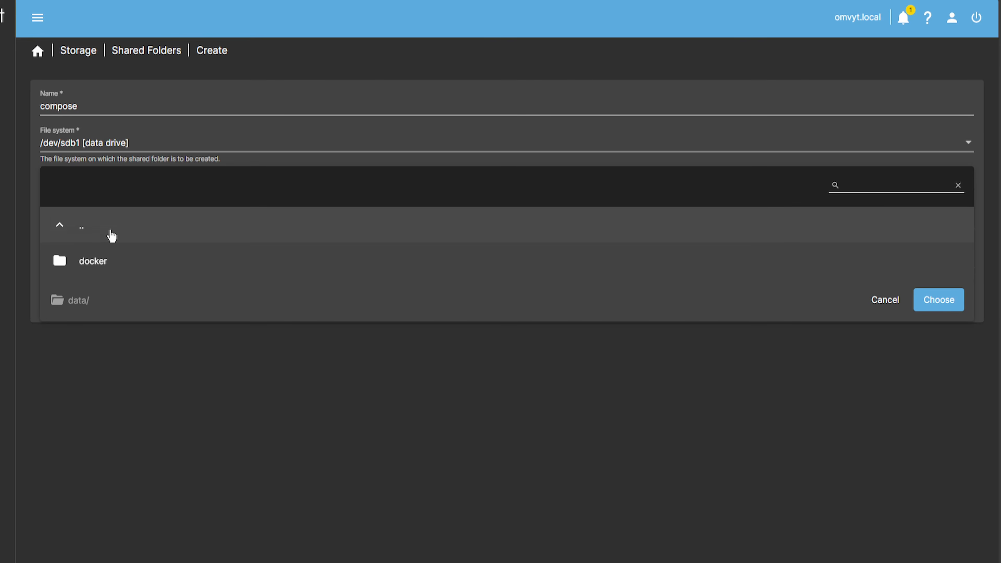
click(100, 261)
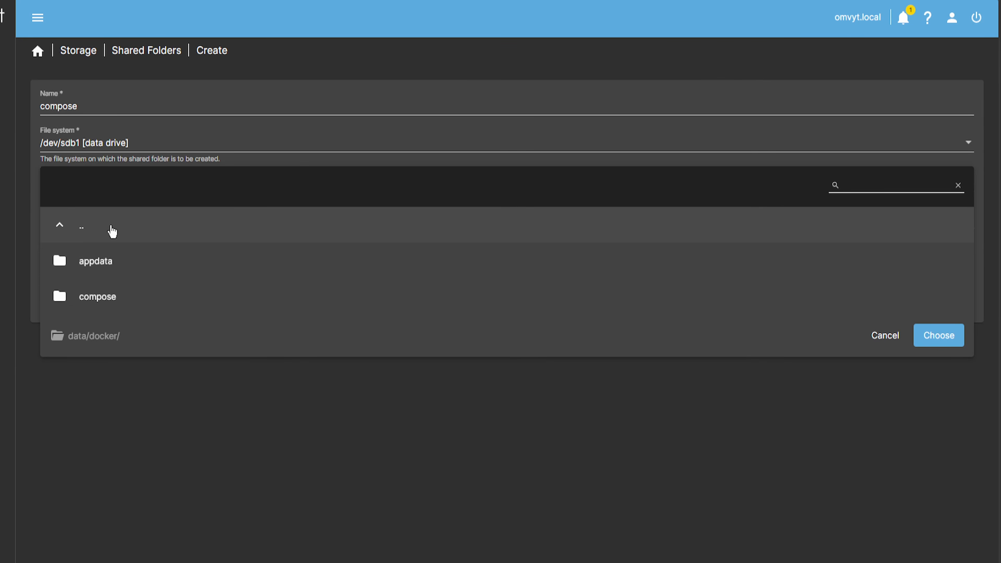
click(100, 303)
click(938, 264)
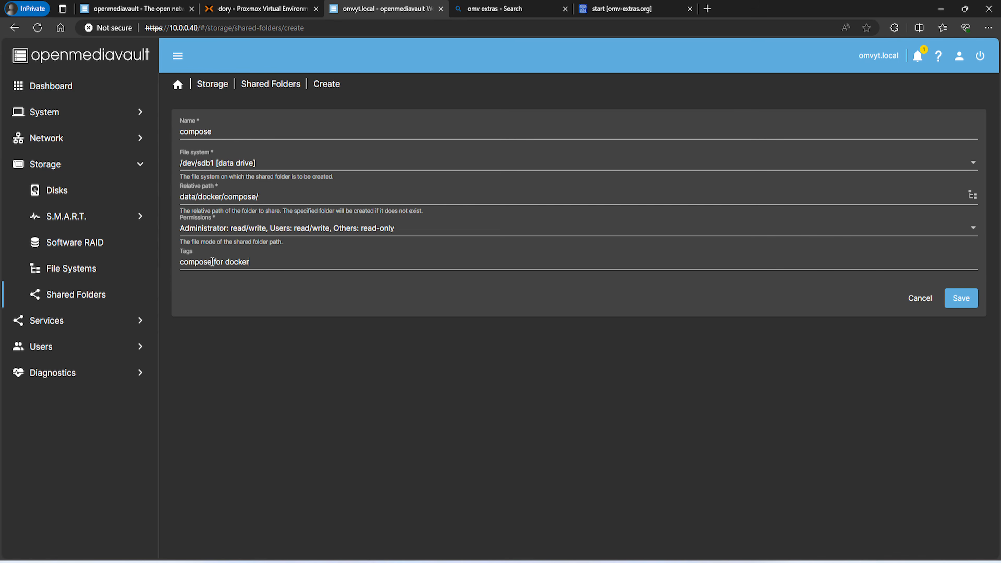
click(966, 300)
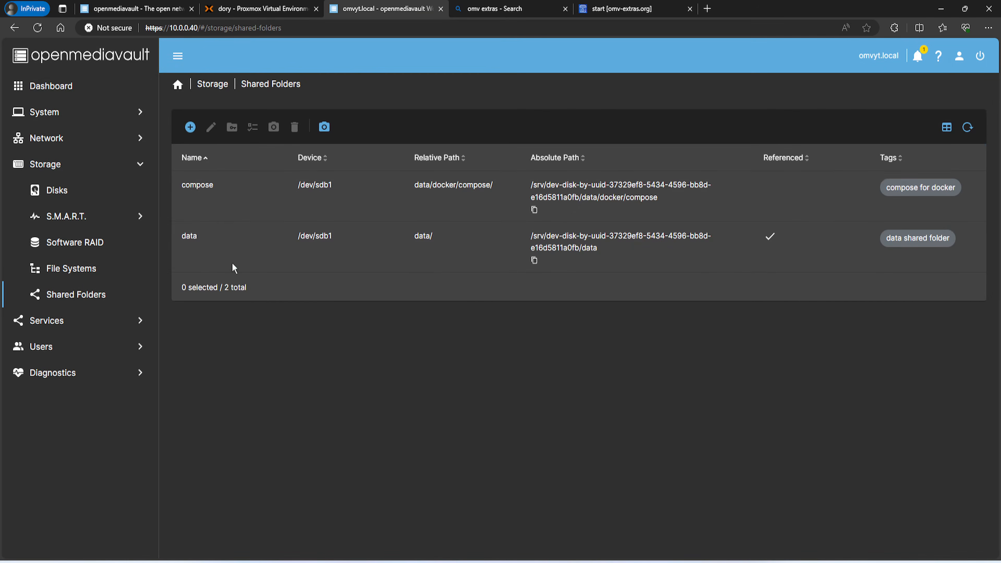
Create shared folder appdata on /dev/sdb1 at data/docker/appdata/, tagged 'appdata for docker'
click(193, 133)
click(219, 207)
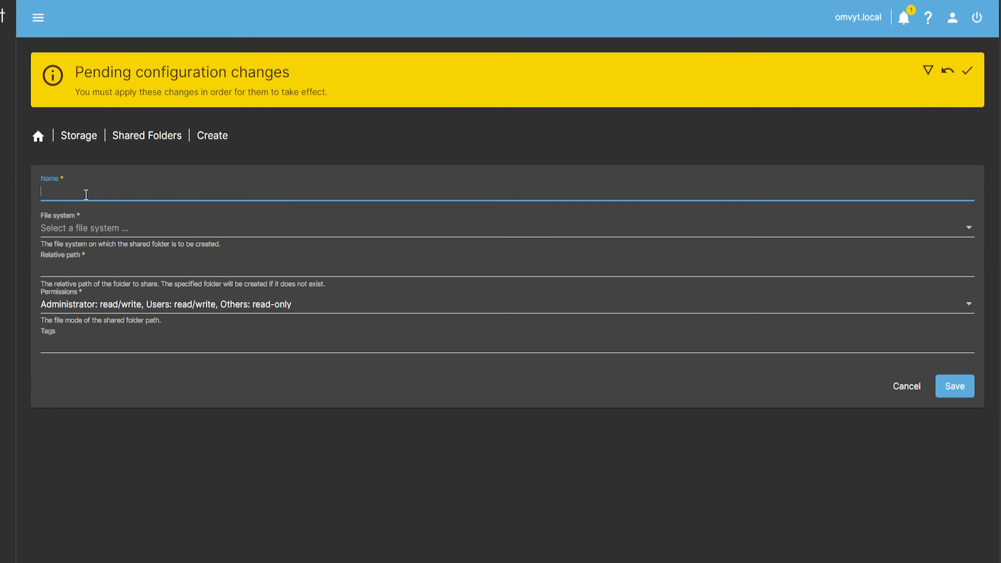
click(68, 216)
click(96, 259)
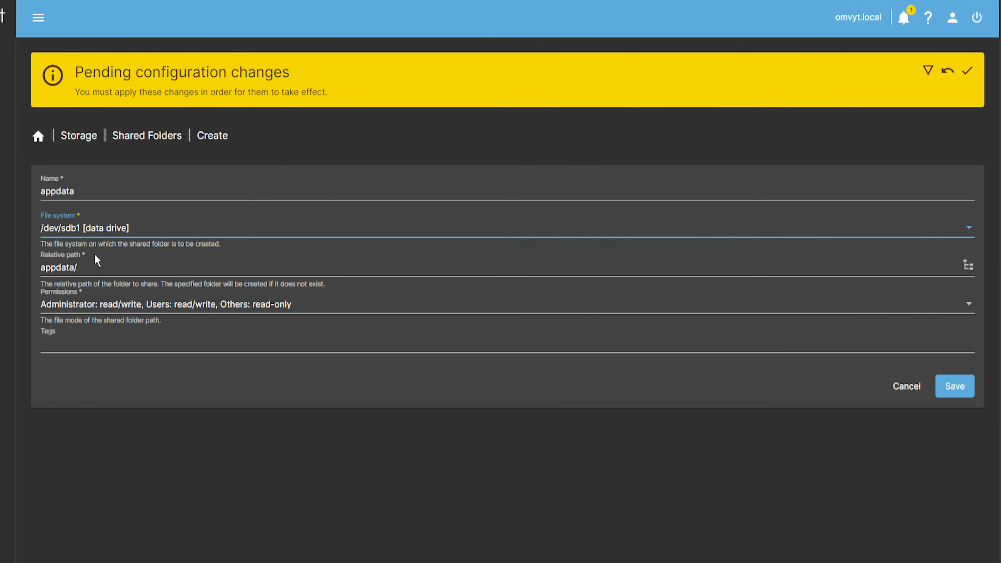
click(108, 271)
click(968, 266)
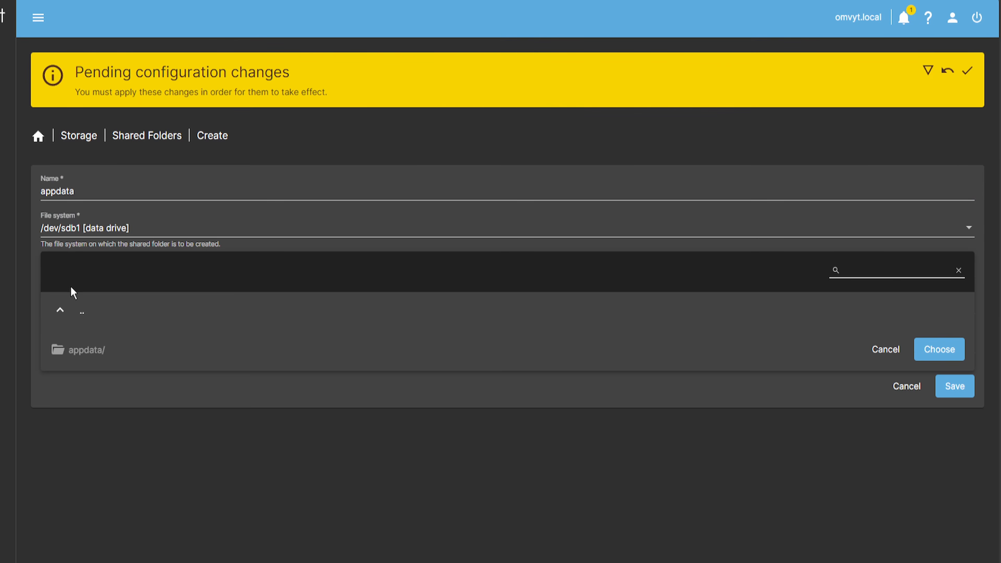
click(60, 312)
click(106, 319)
click(104, 351)
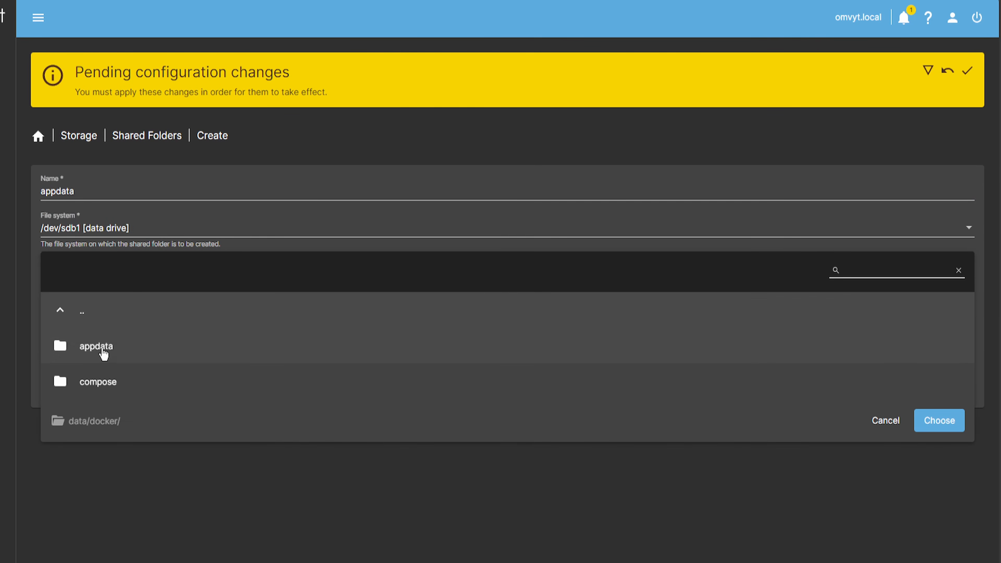
click(106, 349)
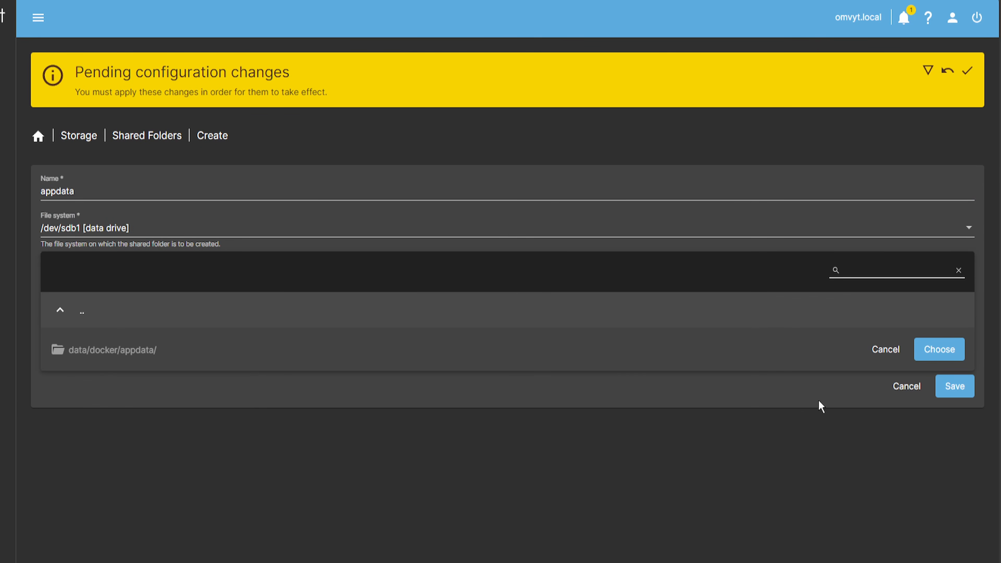
click(926, 350)
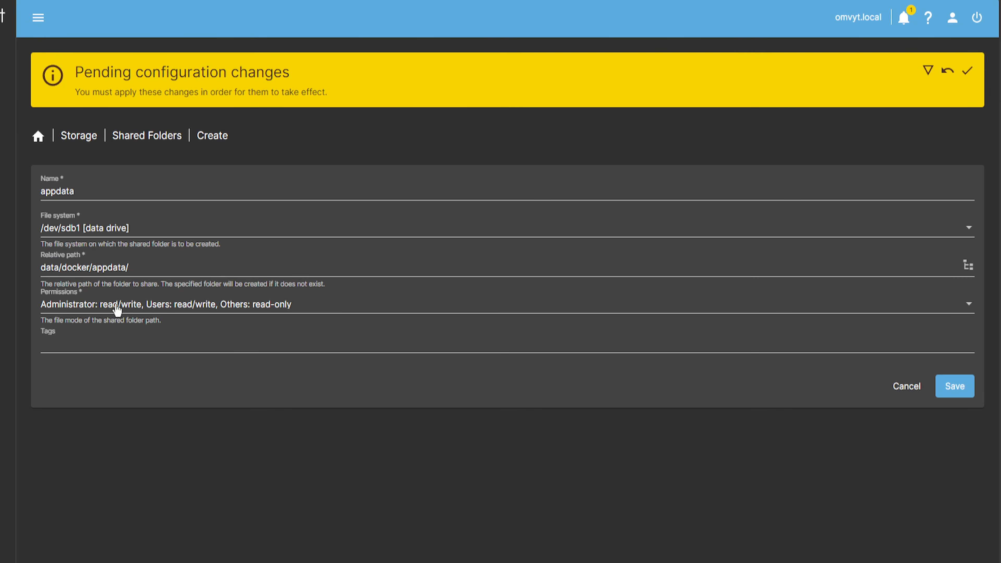
click(132, 338)
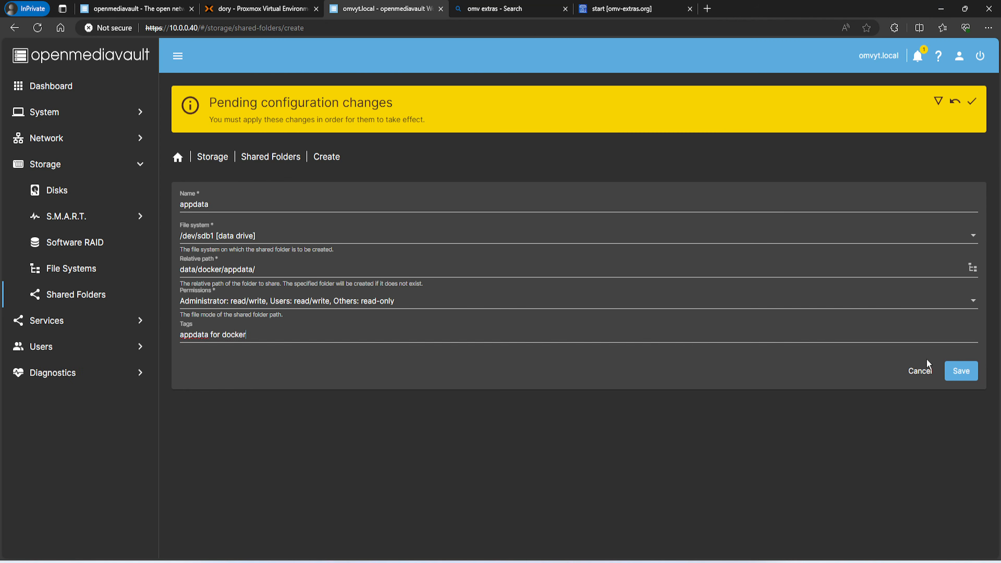
key(Return)
click(954, 386)
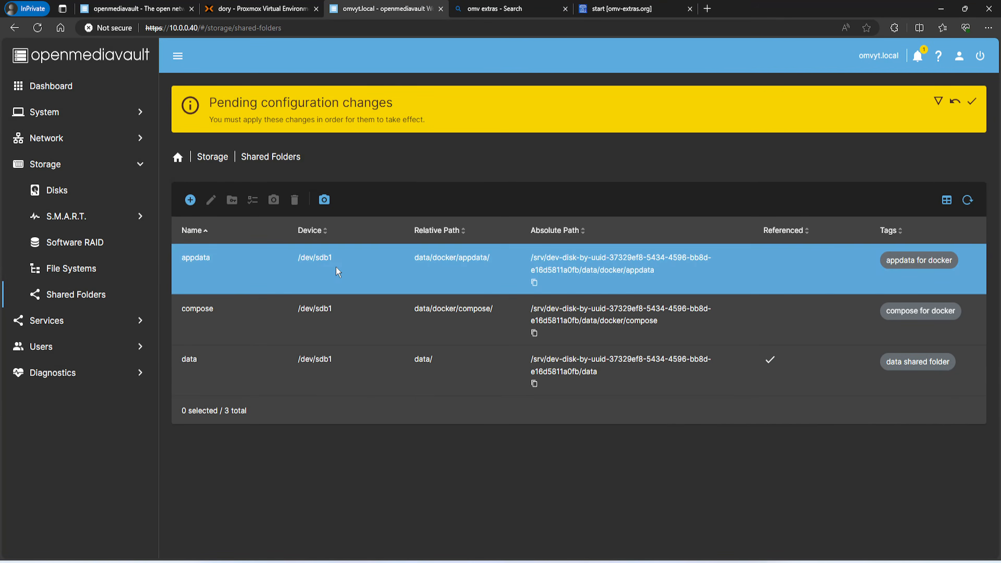
Apply the pending configuration changes
click(972, 102)
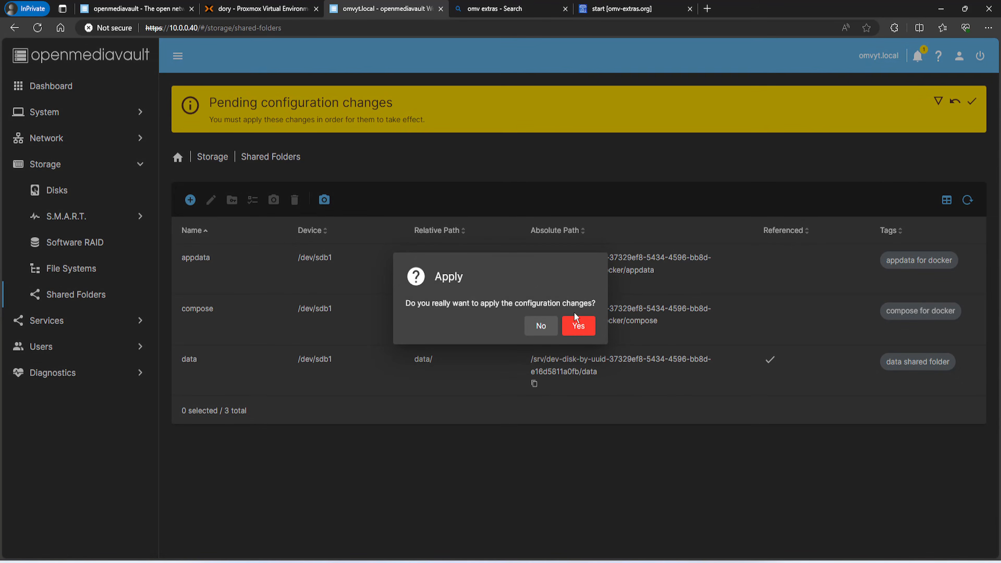
click(576, 326)
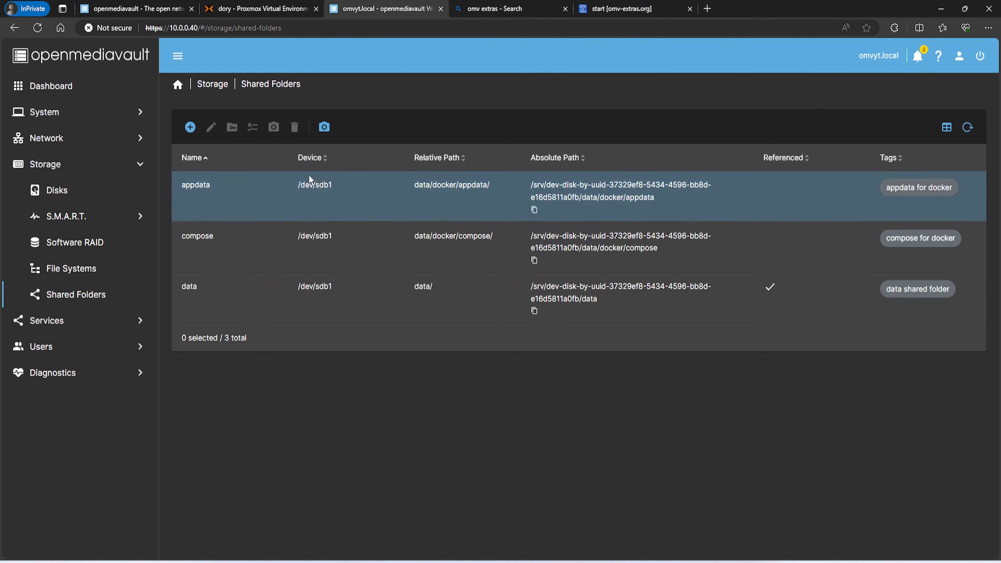
click(196, 226)
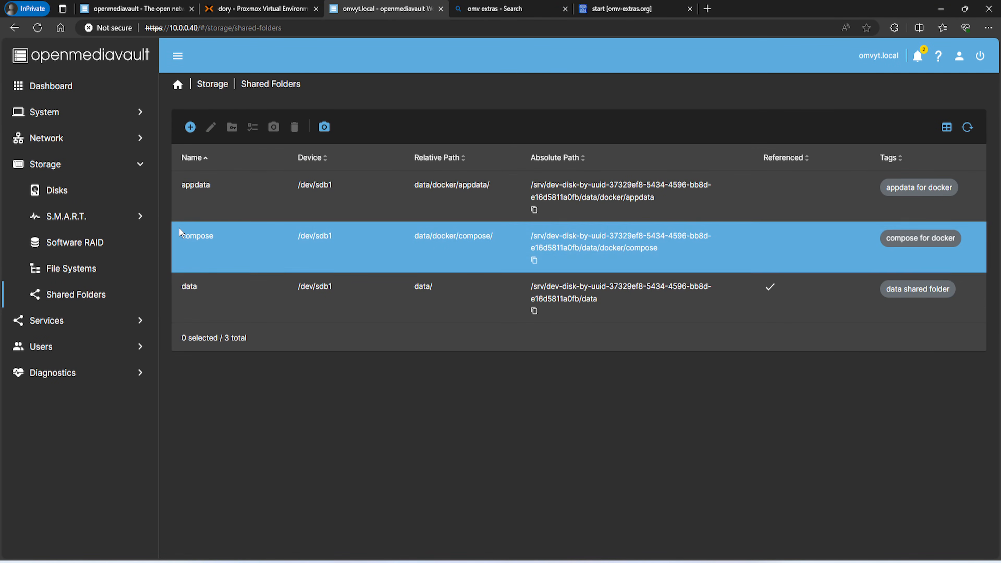
In Compose settings, choose compose for compose files and appdata as the data shared folder
click(75, 318)
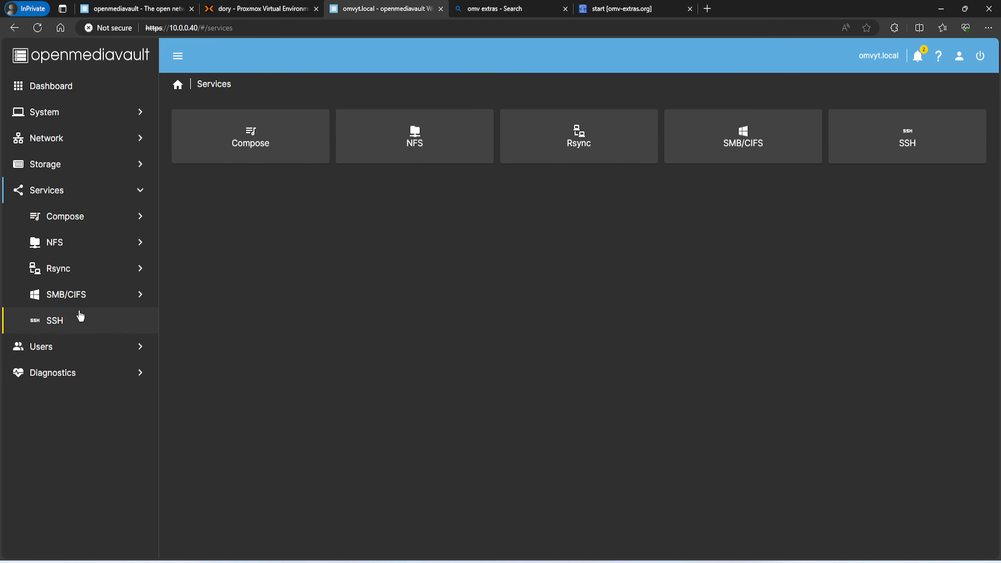
click(220, 159)
click(214, 148)
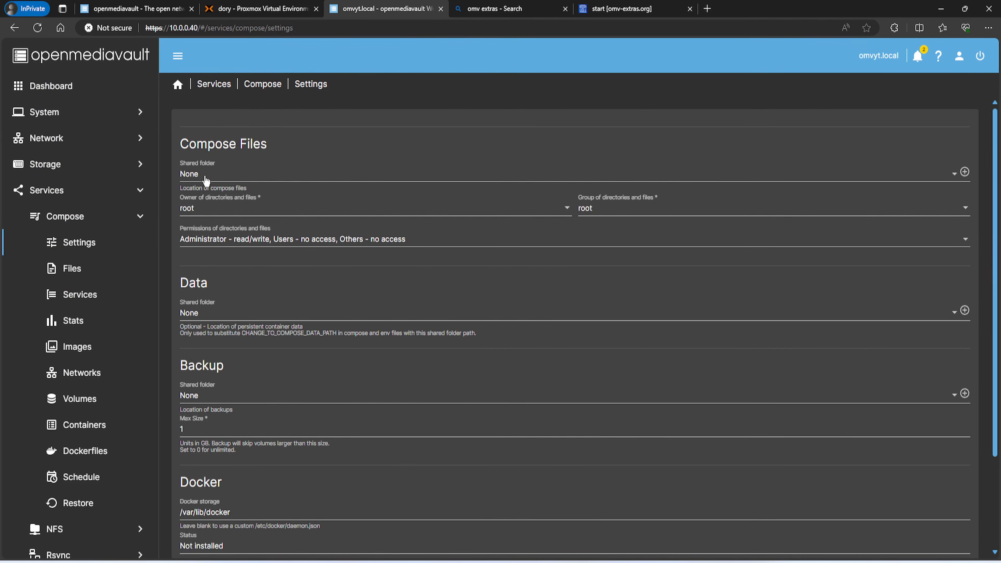
click(207, 181)
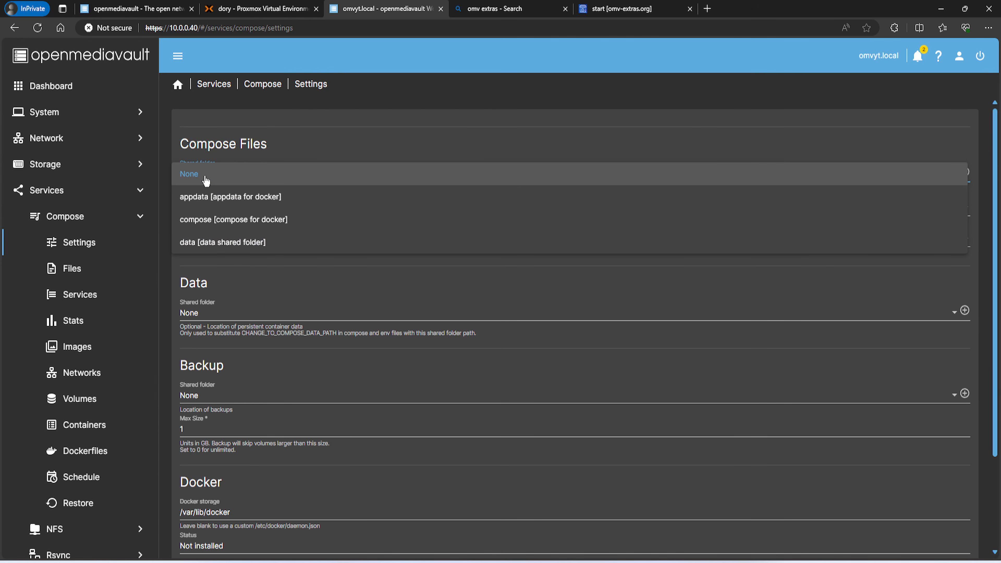
click(203, 219)
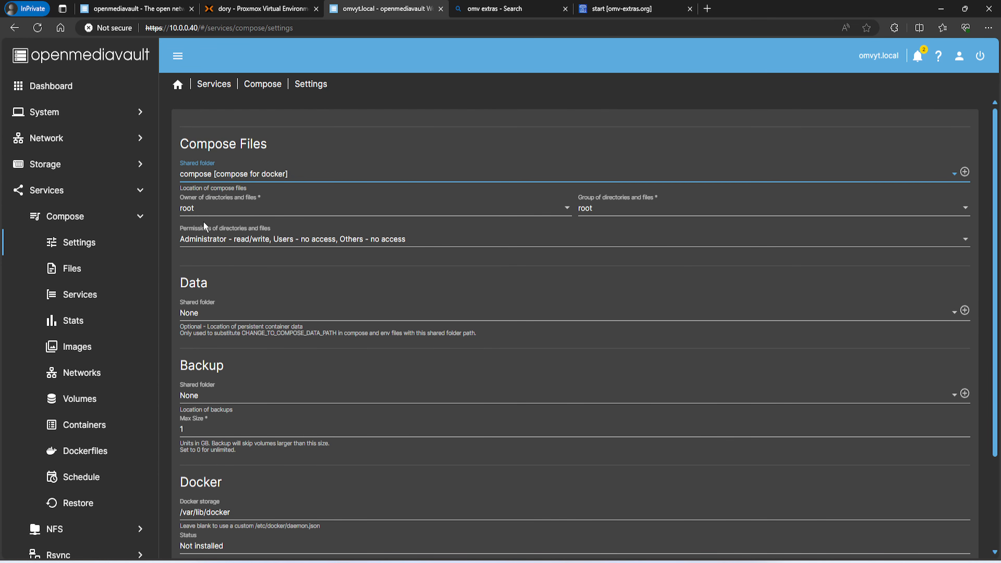
scroll(204, 223, down, 2)
click(205, 244)
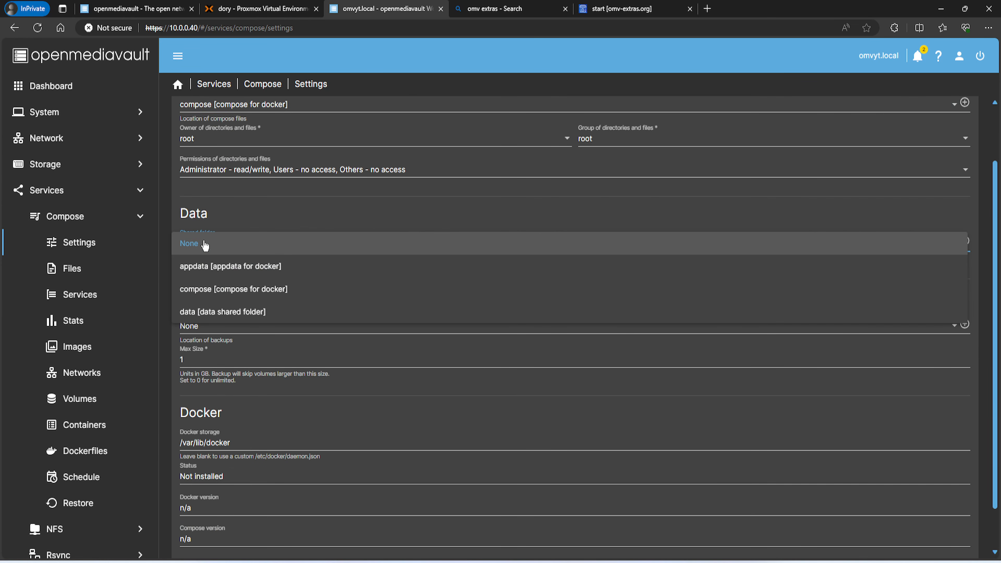
click(207, 269)
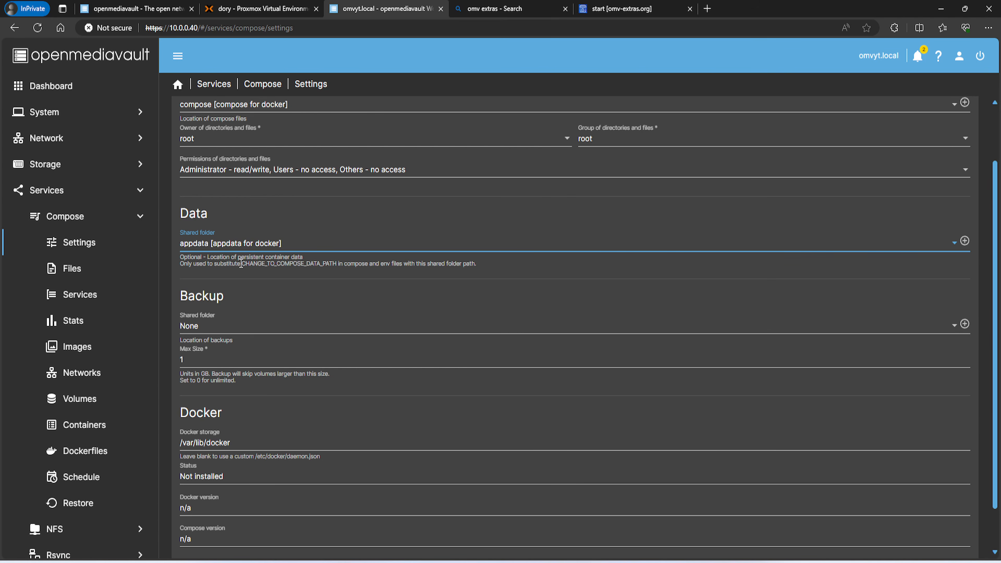
drag(243, 264, 337, 266)
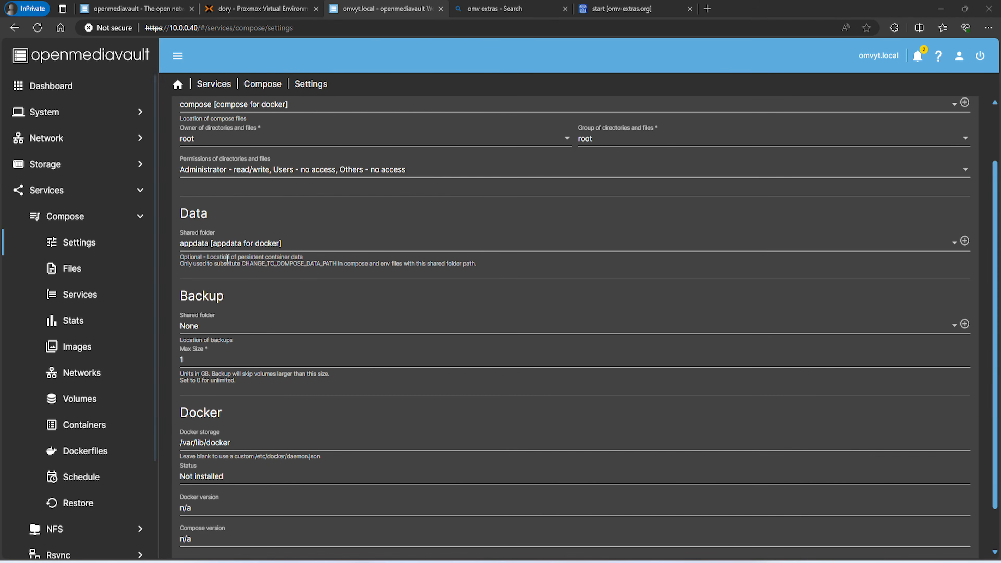
scroll(204, 183, up, 2)
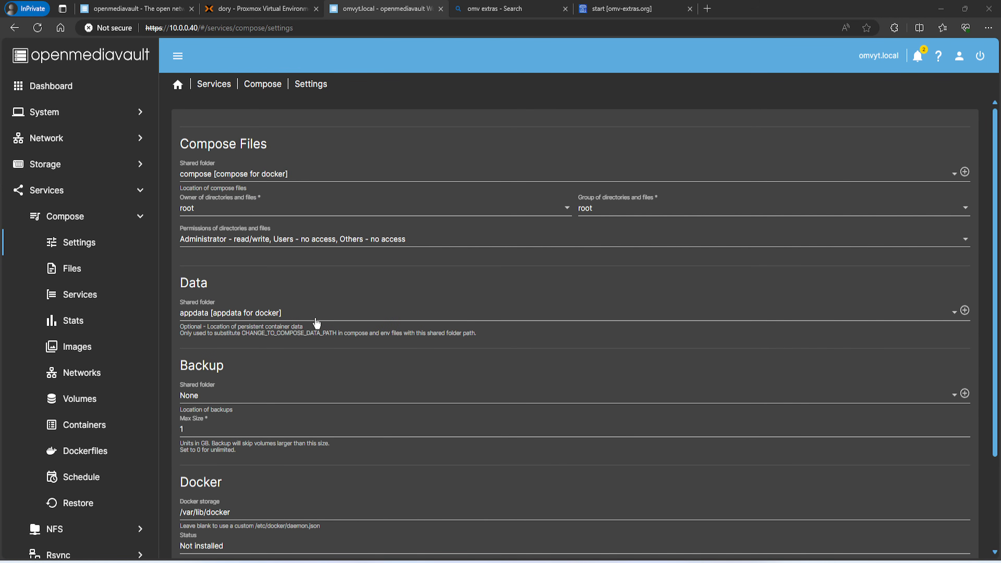
scroll(320, 323, down, 3)
Save the Compose settings and apply the pending configuration changes twice
click(954, 528)
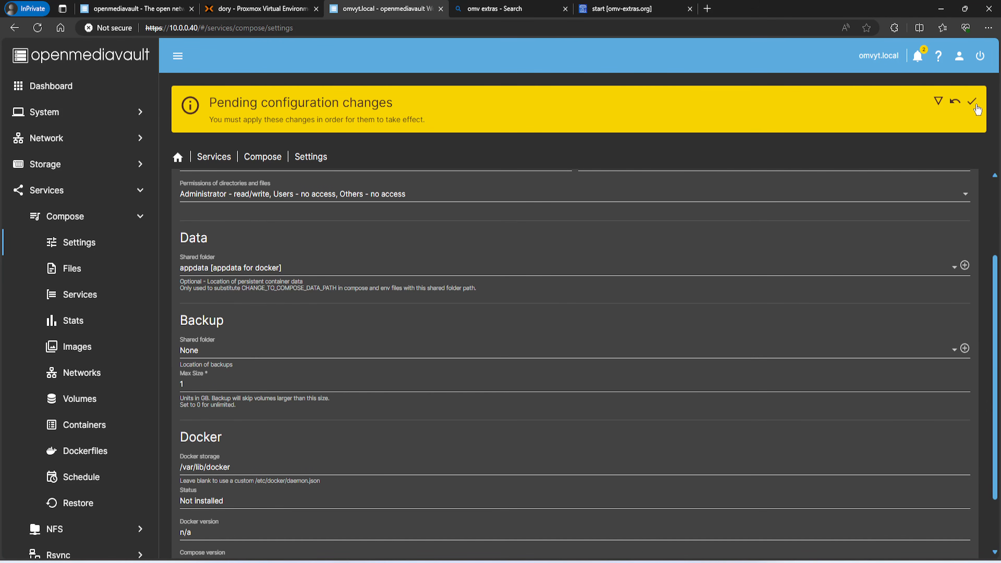
click(972, 104)
click(580, 328)
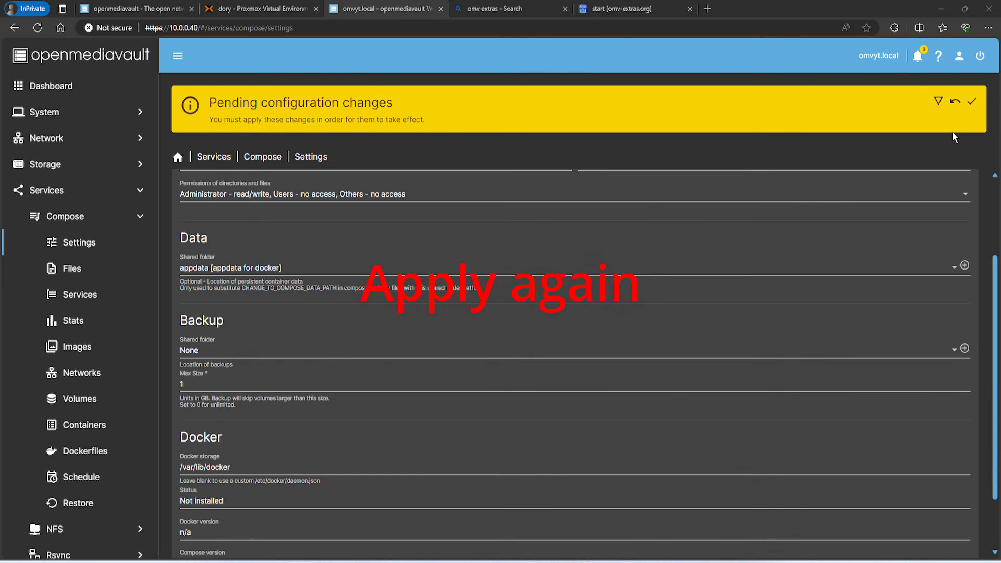
click(972, 101)
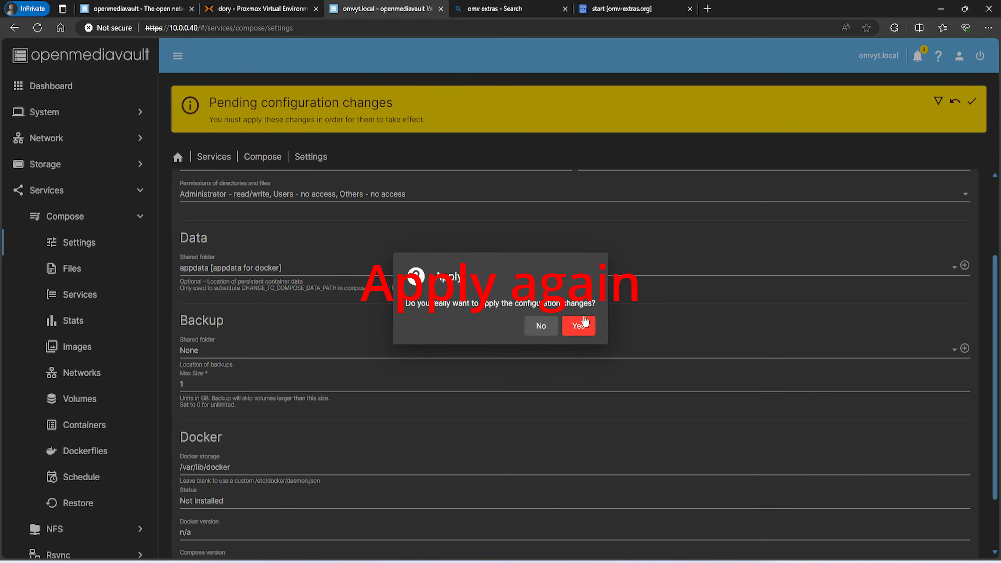
click(582, 326)
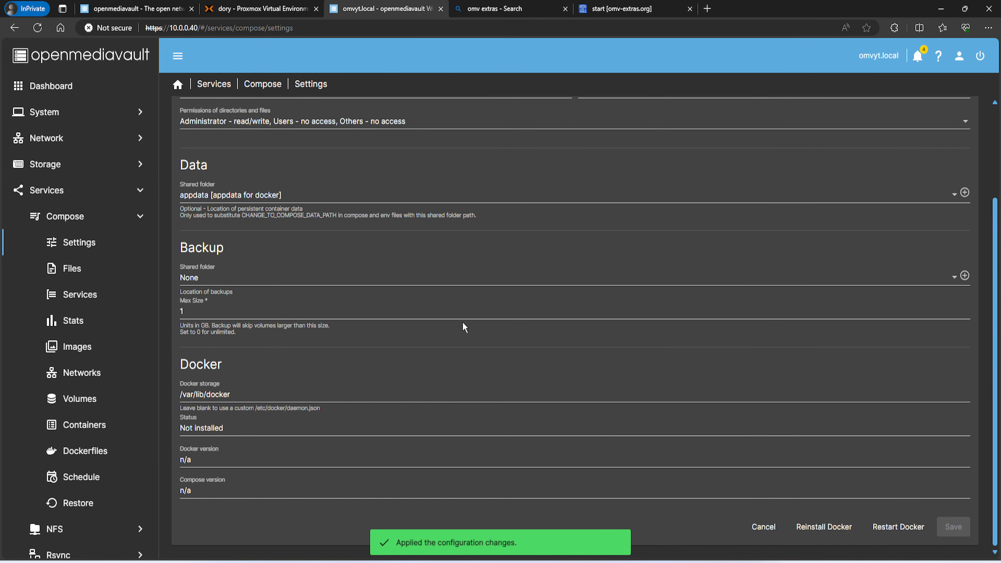
scroll(285, 205, up, 3)
Add a blank compose file named portainer with the description portainer
click(262, 84)
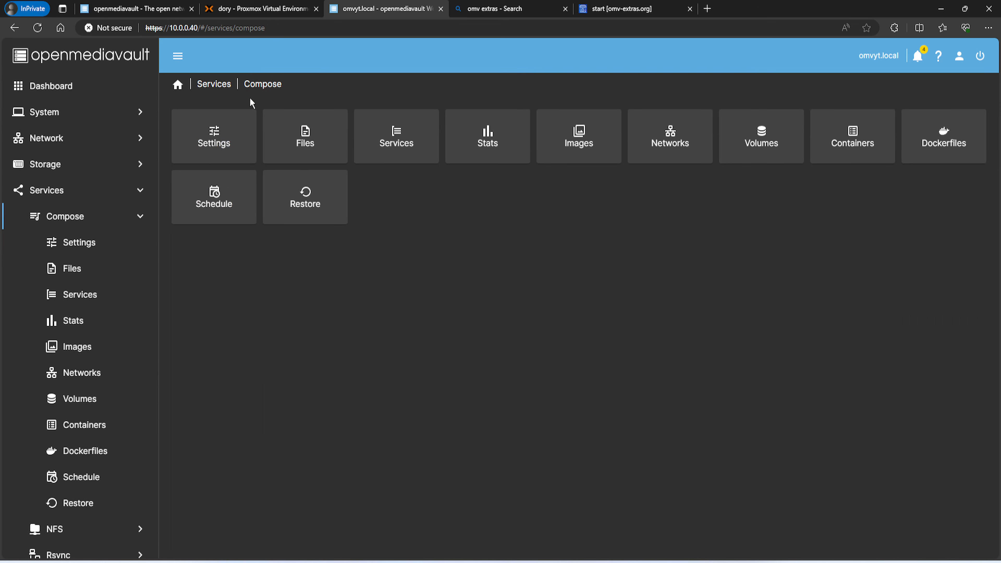
click(317, 149)
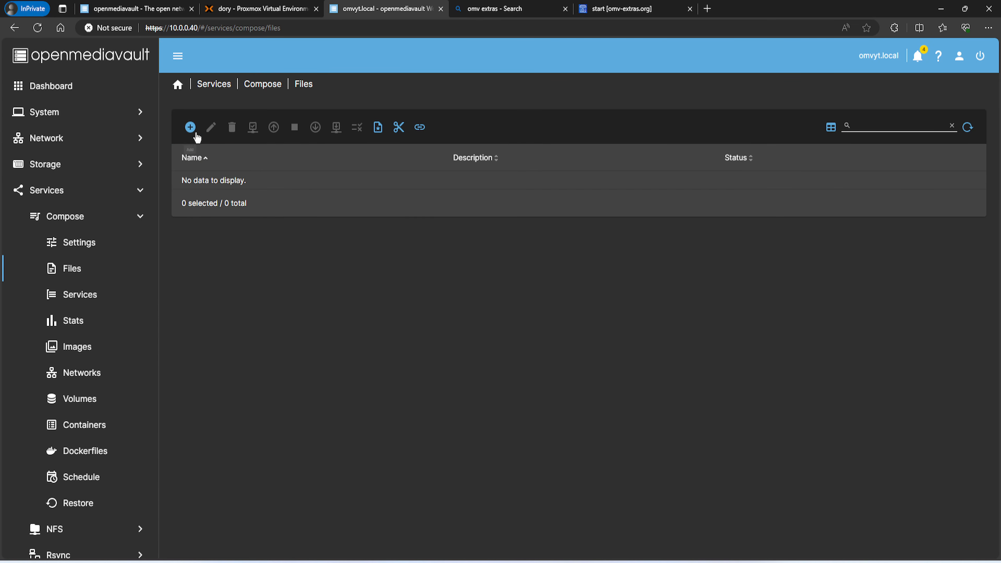
click(191, 127)
click(232, 160)
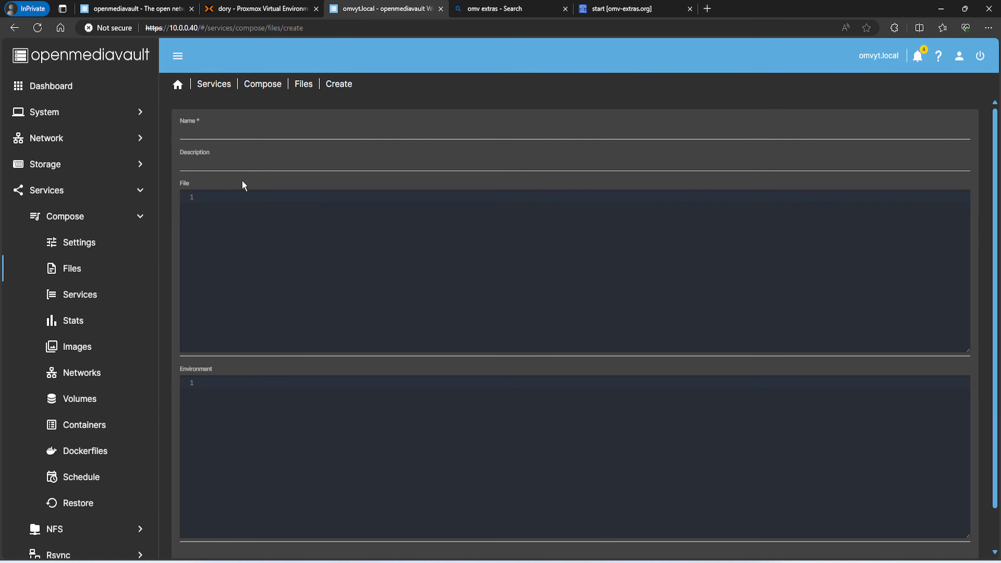
click(233, 133)
text(porta)
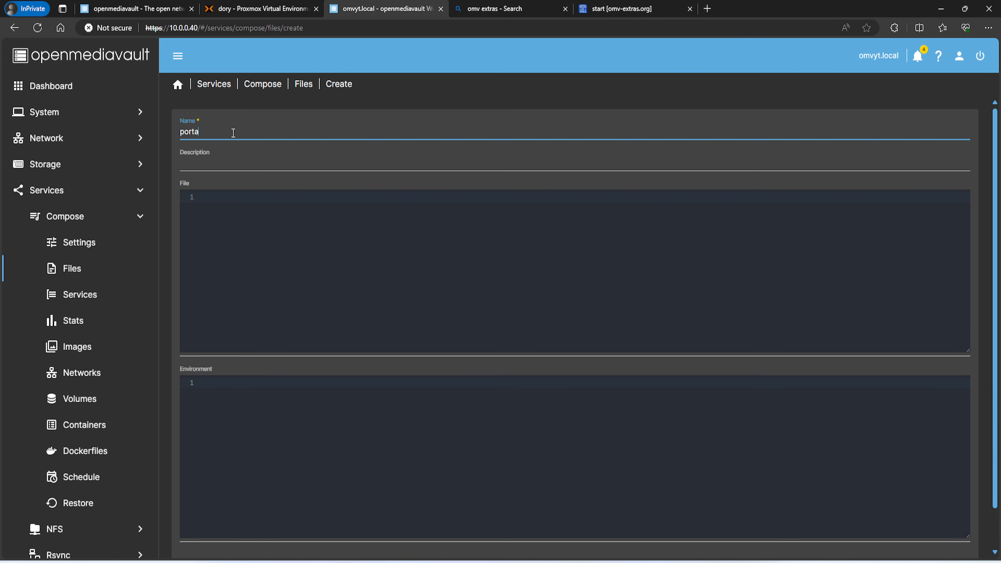
text(iner)
key(Tab)
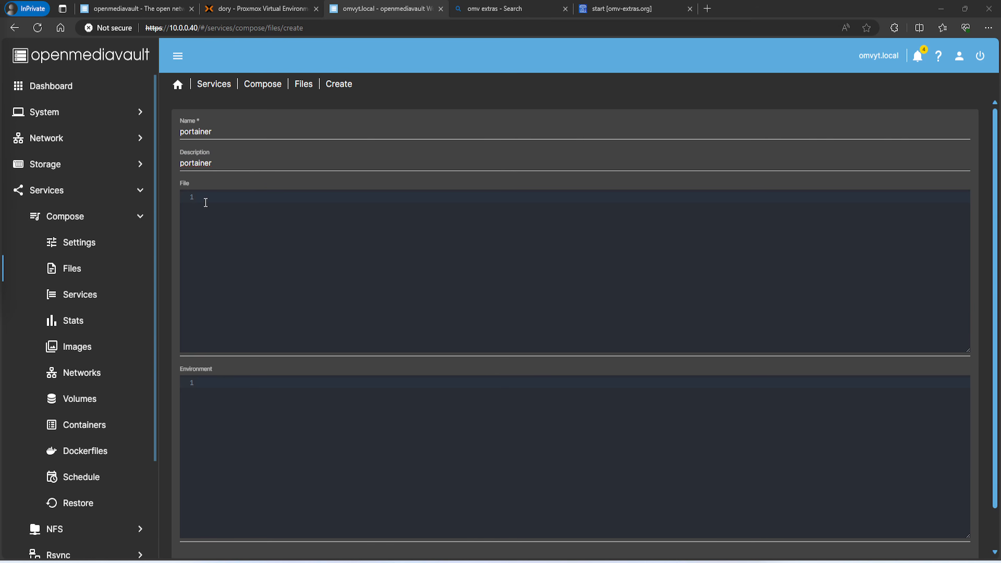
right_click(205, 202)
click(240, 303)
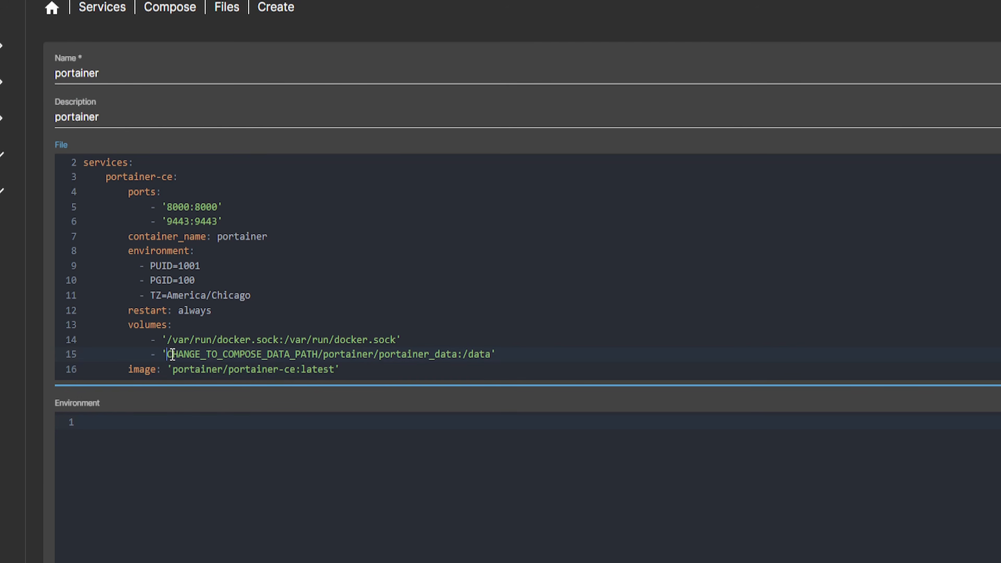
drag(172, 354, 315, 351)
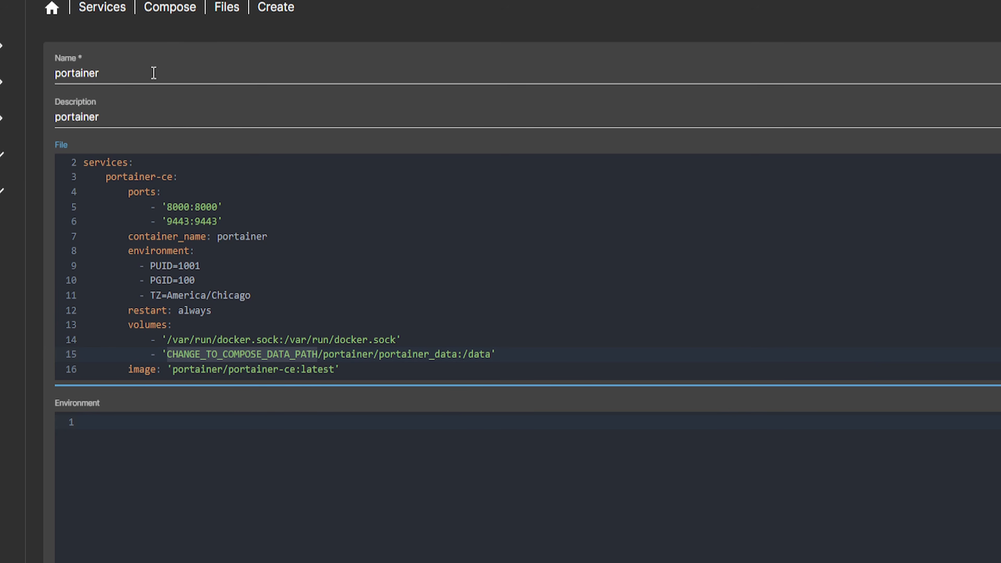
click(182, 355)
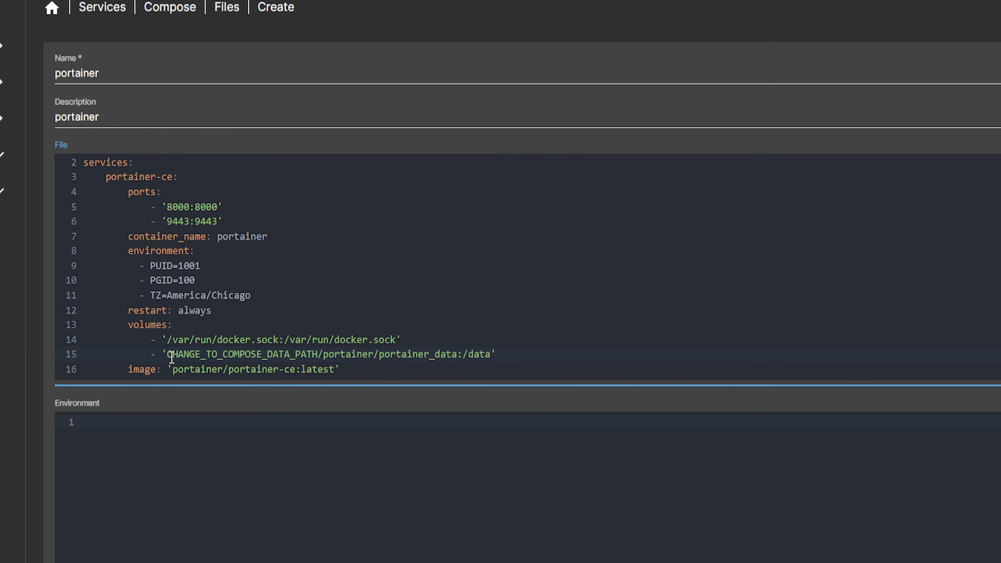
drag(166, 355, 318, 355)
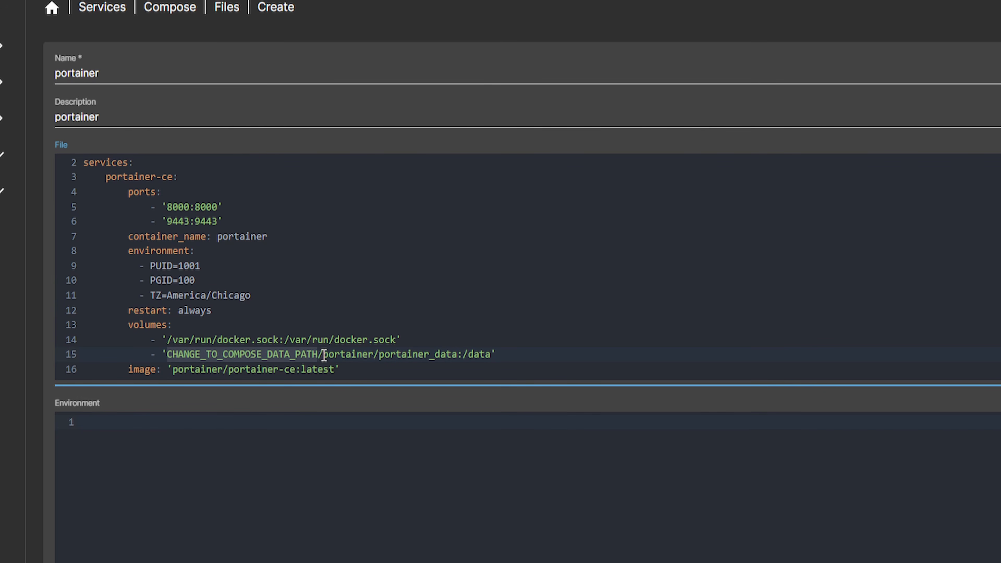
drag(324, 356, 369, 354)
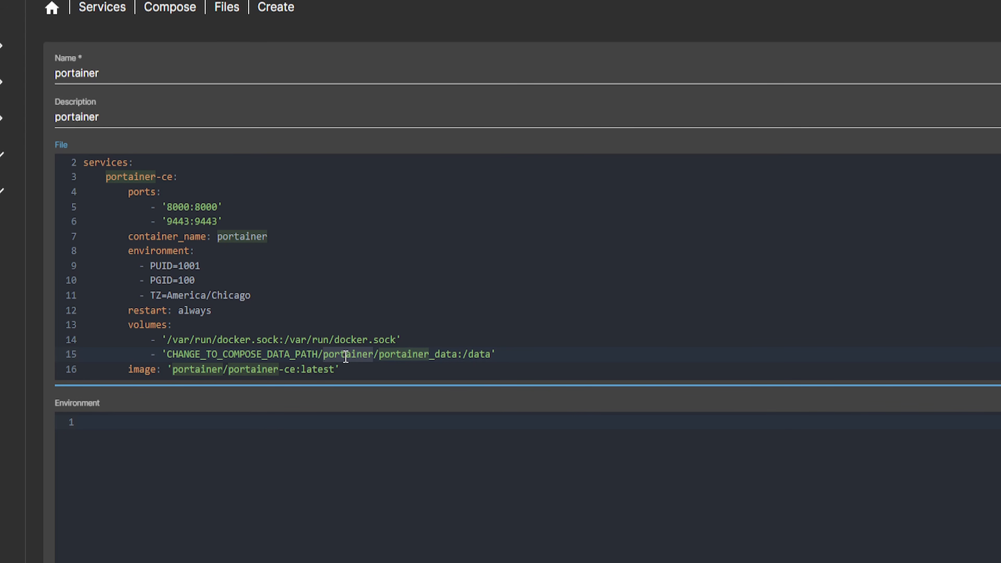
drag(378, 356, 457, 354)
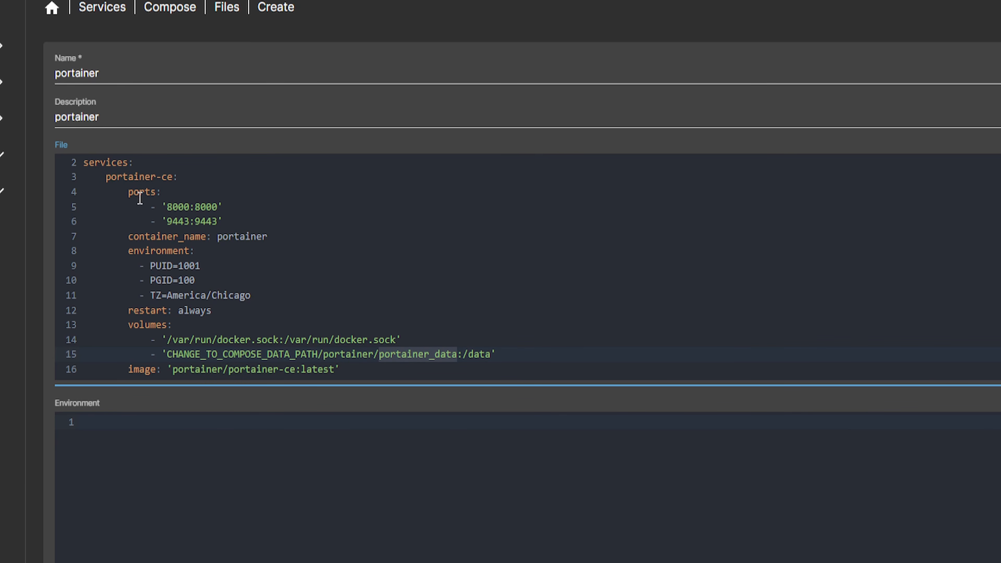
drag(318, 355, 453, 354)
scroll(210, 343, down, 2)
scroll(217, 222, up, 1)
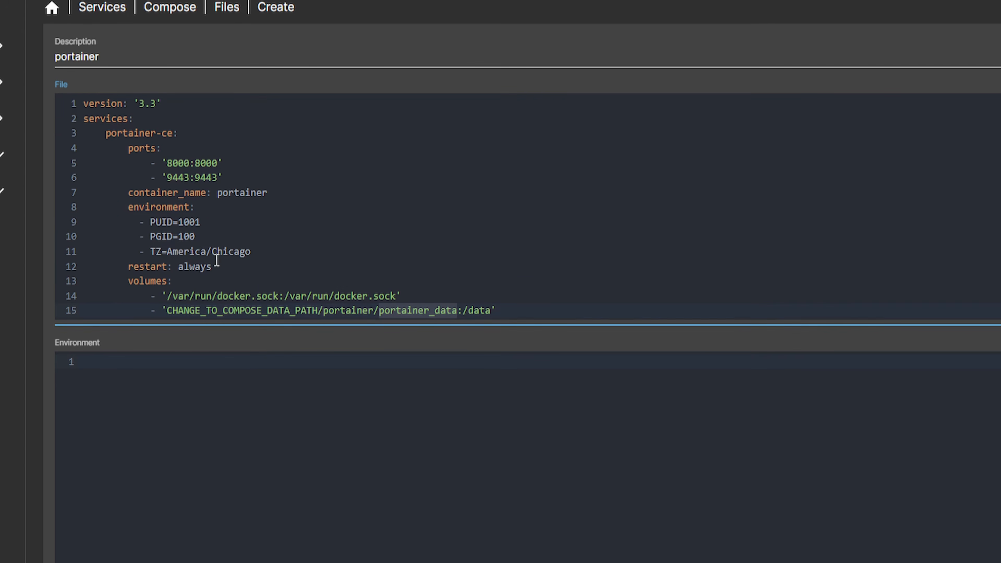
drag(151, 222, 197, 237)
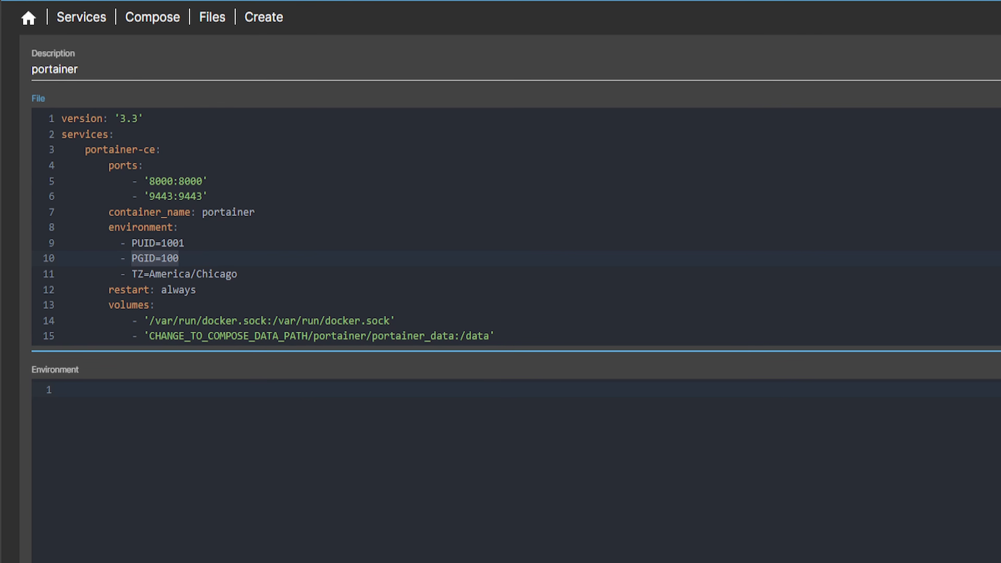
Run 'id appuser' over SSH to confirm uid 1001 and gid 100, then minimize the console
key(alt+Tab)
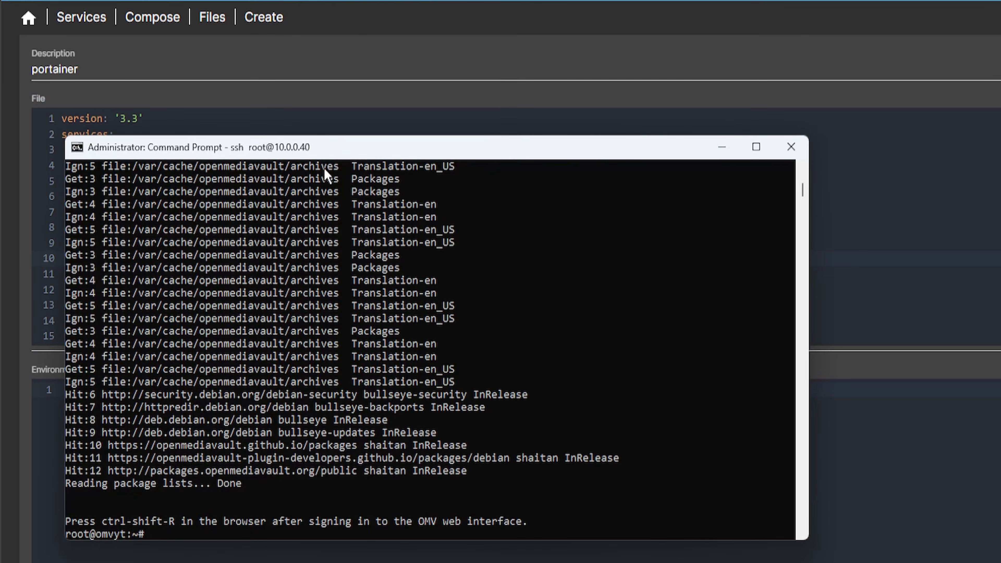
drag(329, 154, 525, 101)
click(389, 362)
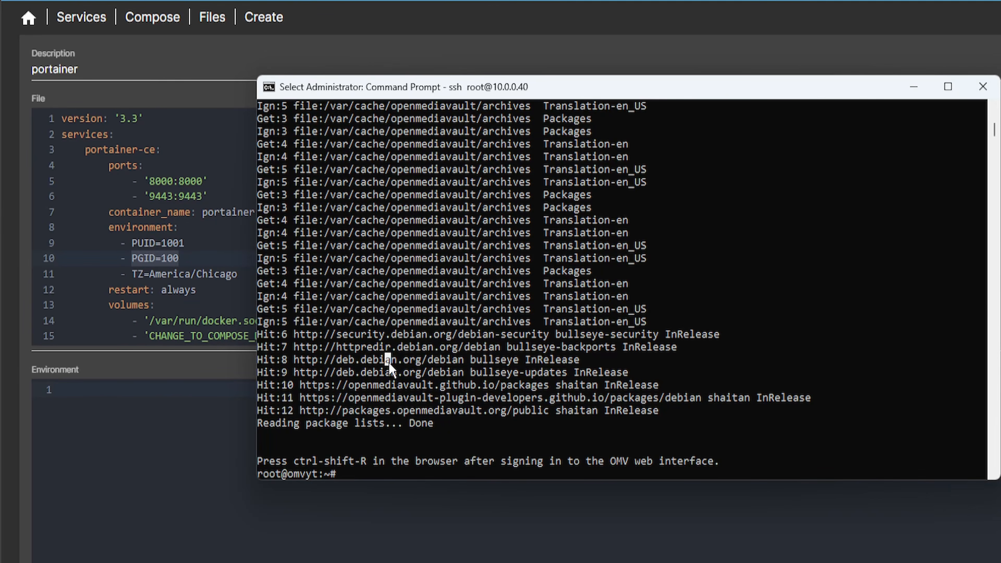
key(Escape)
text(id appuser)
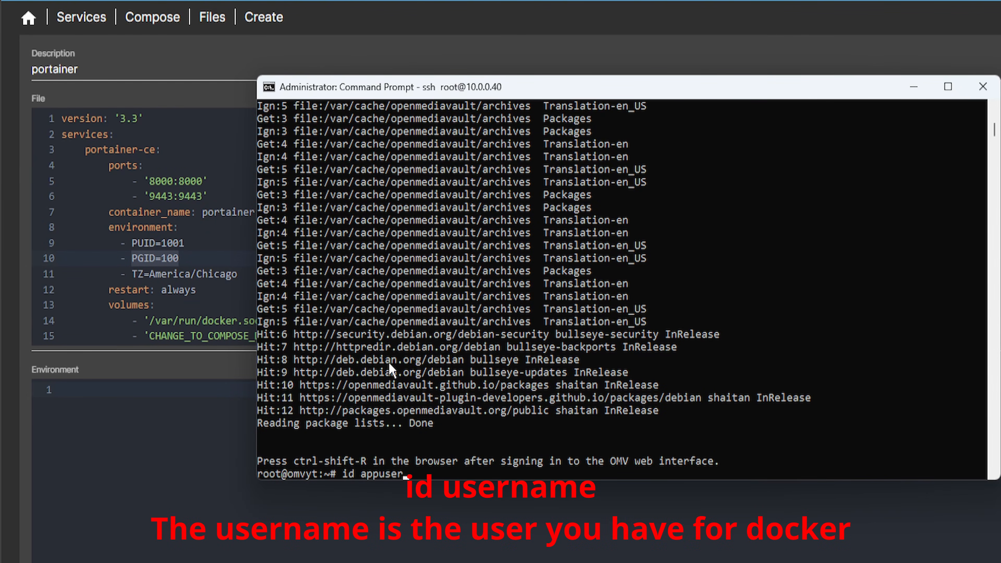
key(Return)
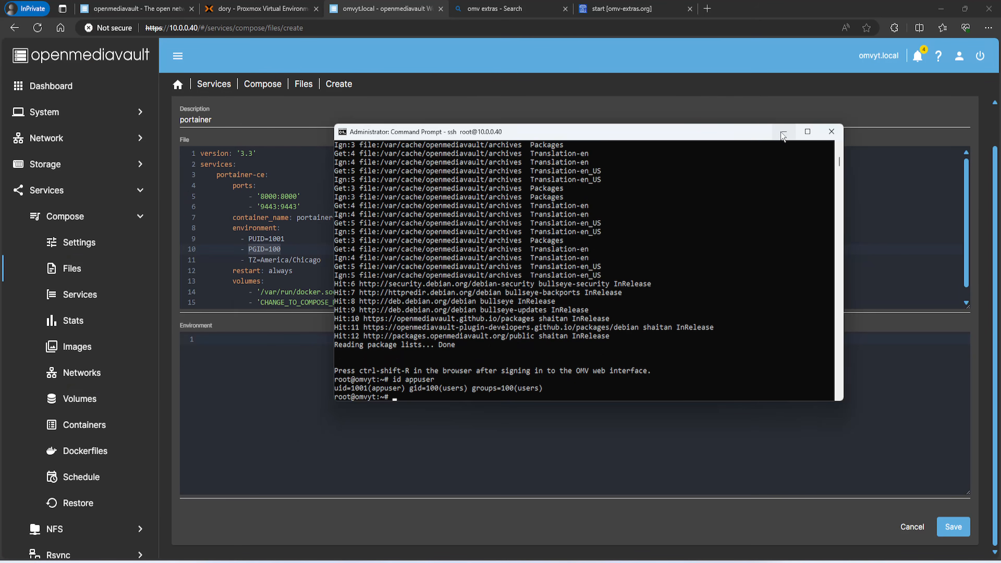
click(913, 86)
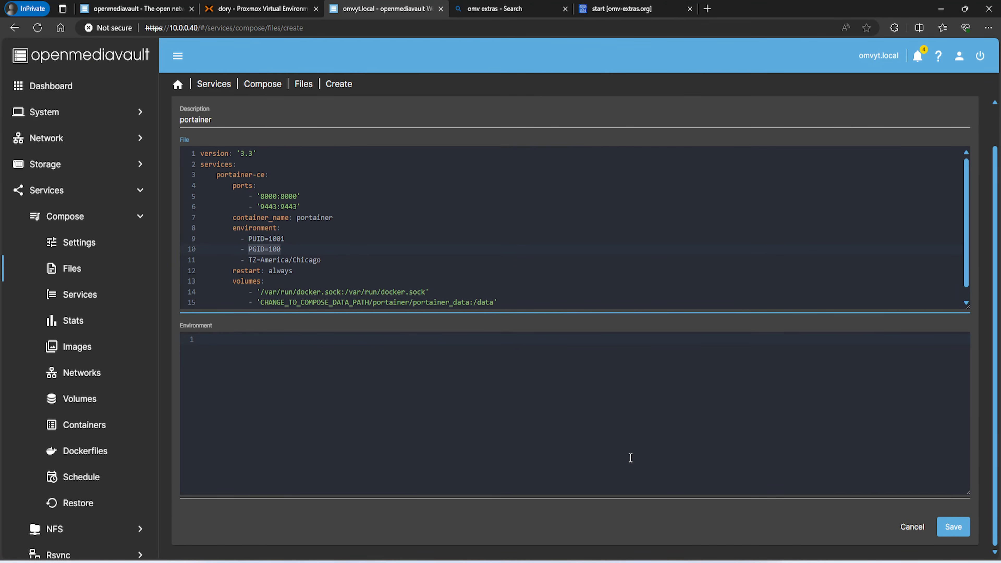
Save the portainer compose file and bring it Up, closing the output once started
click(957, 527)
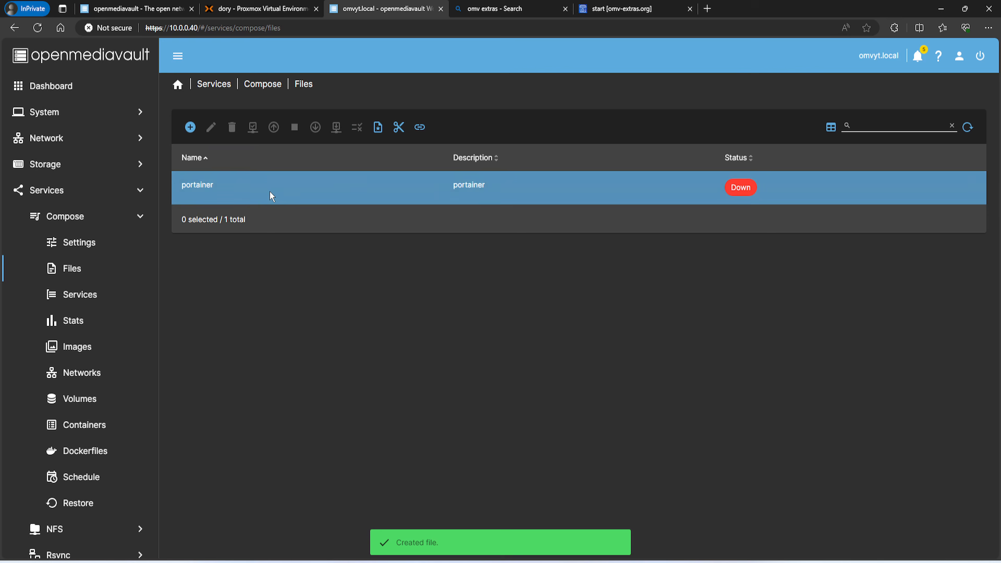
click(272, 192)
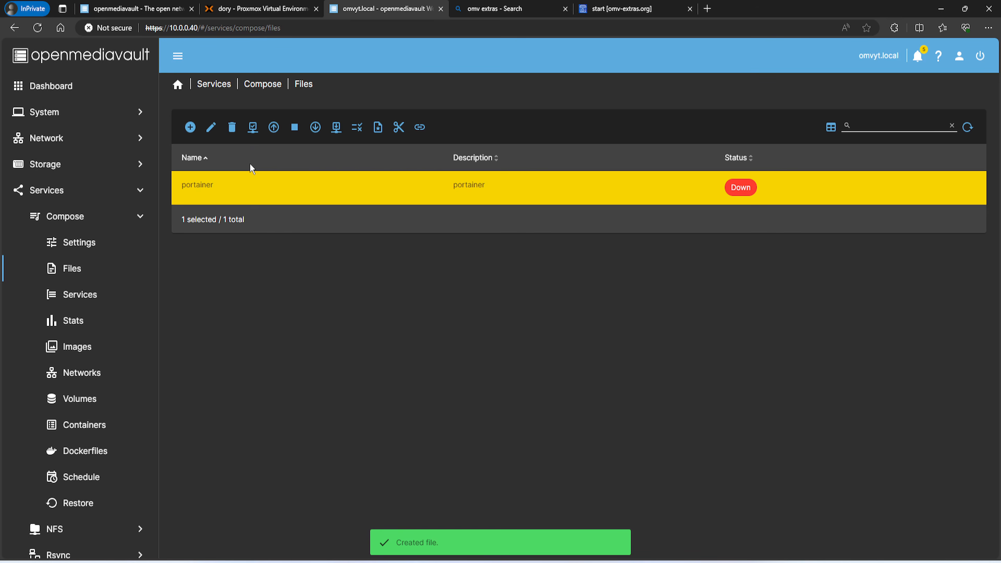
click(274, 126)
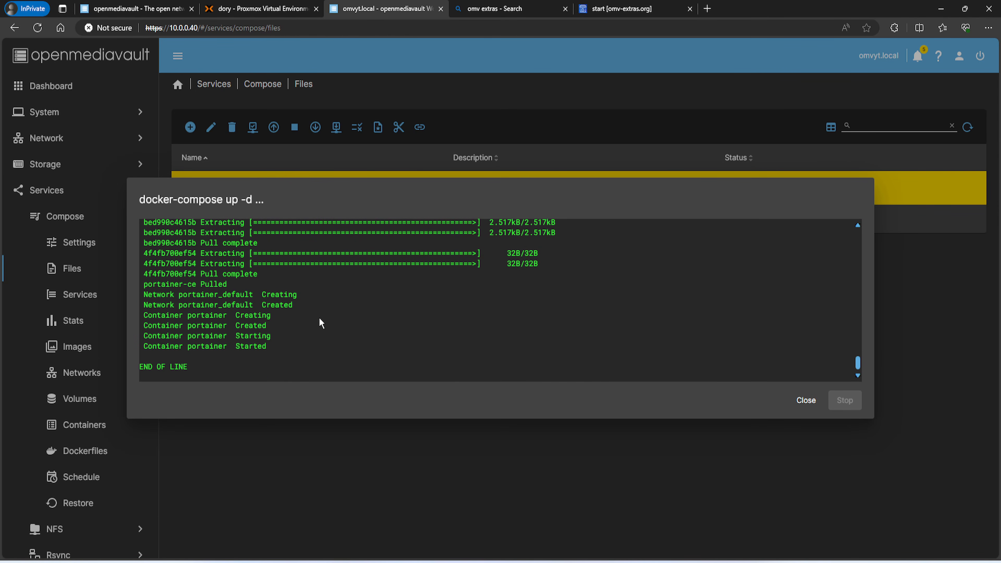
click(806, 400)
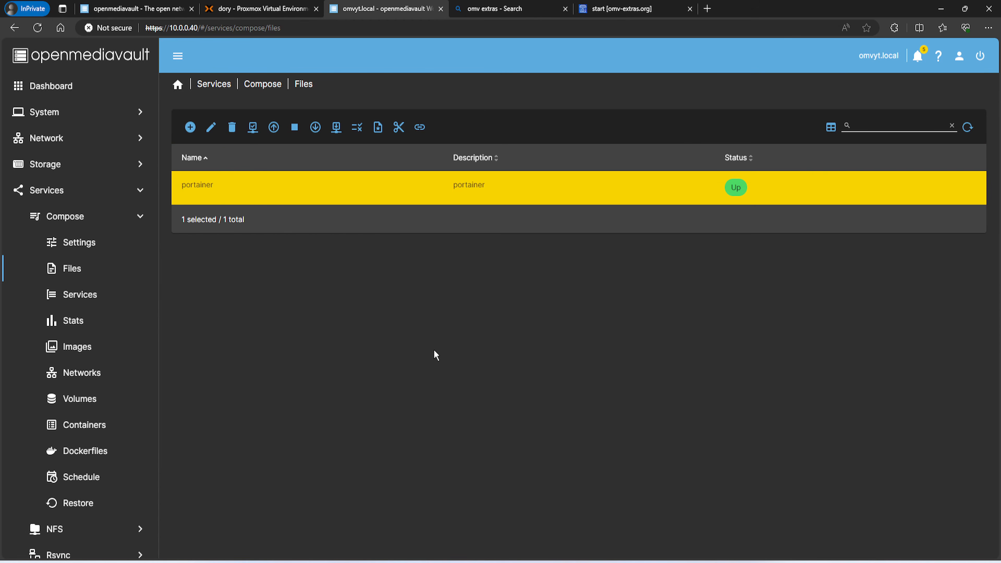
click(707, 9)
text(1)
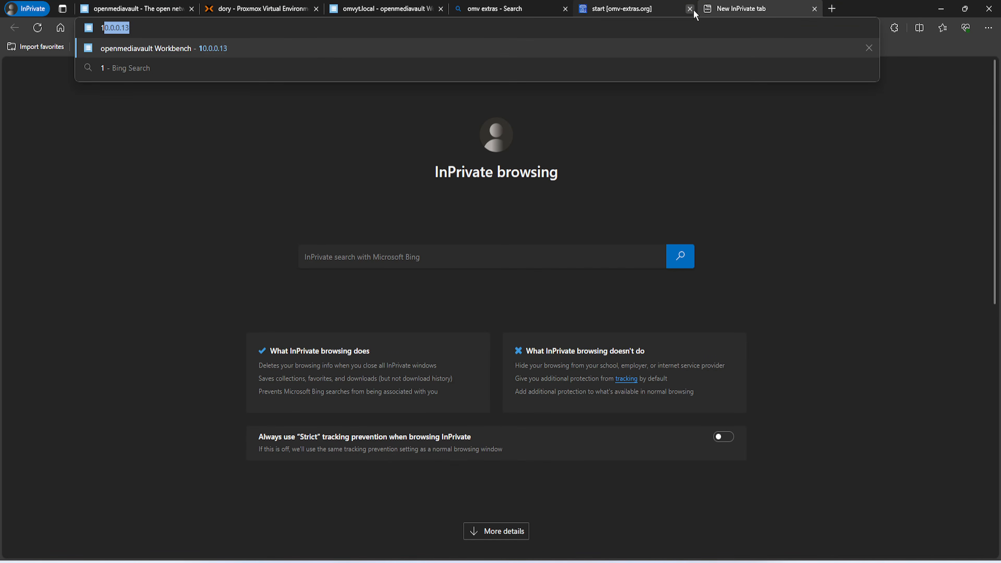
text(0.0.0.1)
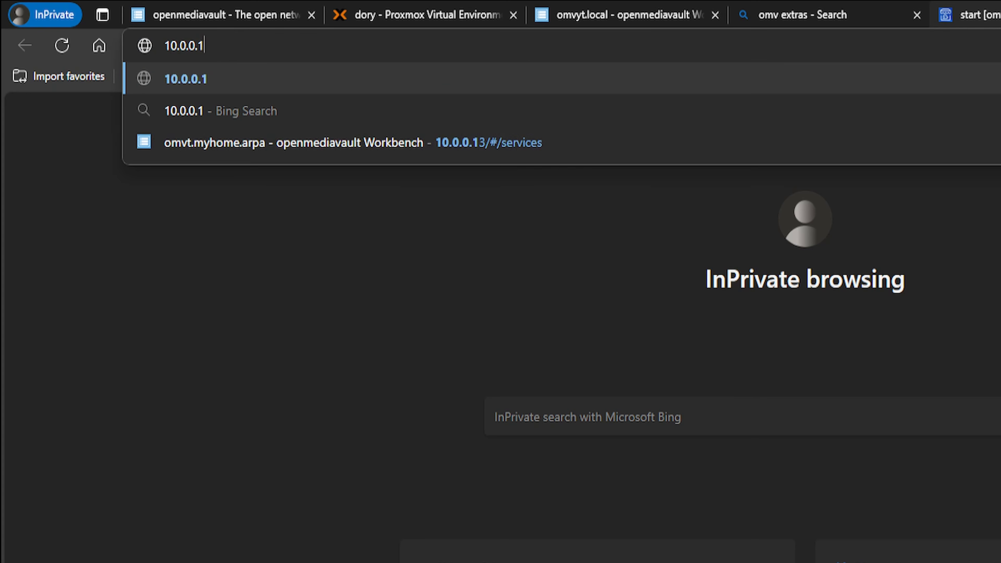
text(40)
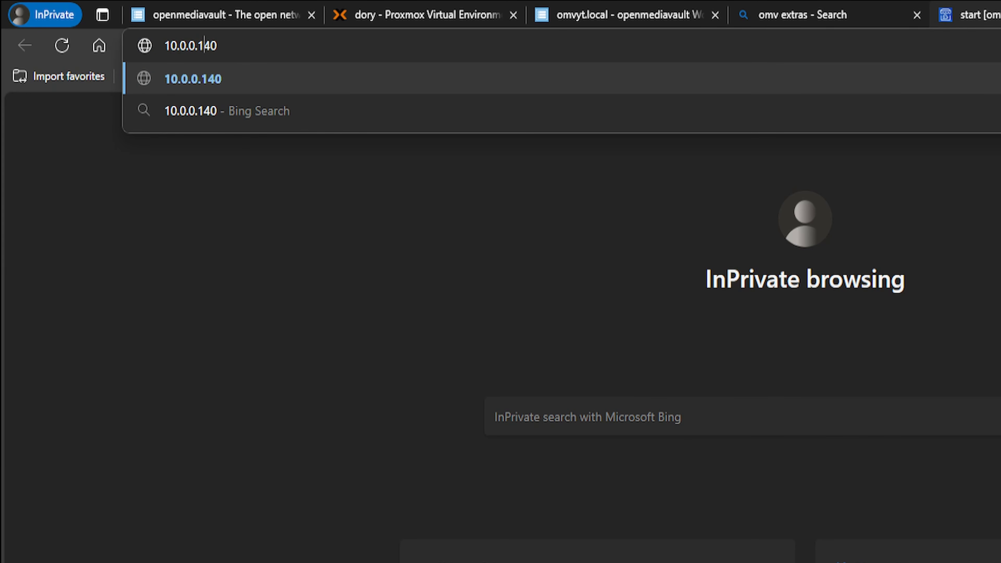
key(BackSpace)
text(:)
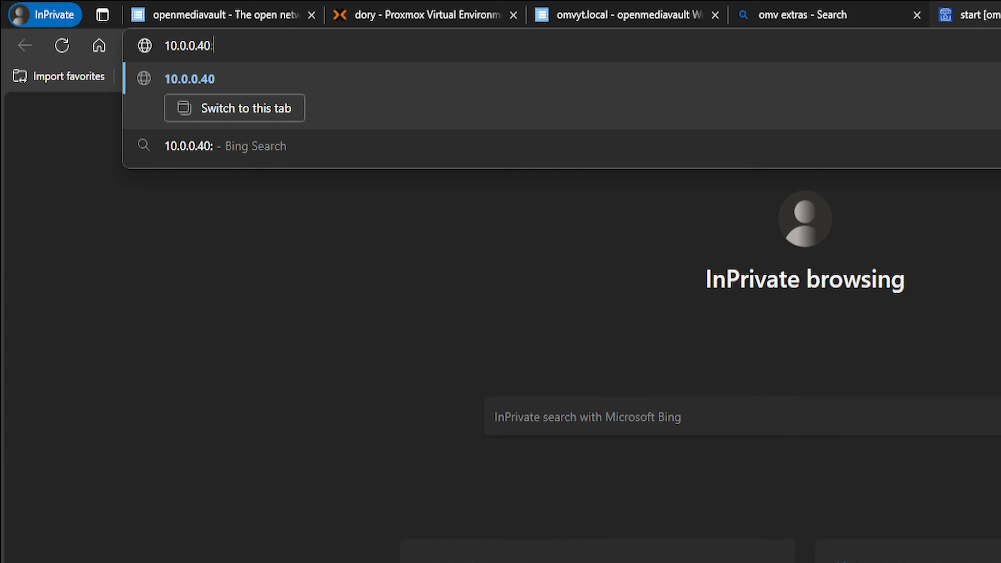
text(9443)
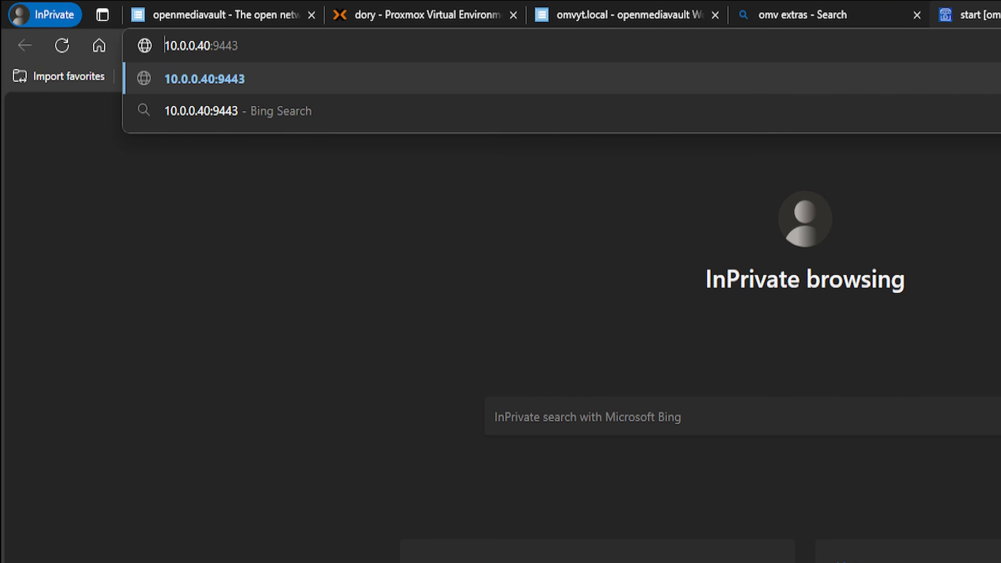
text(https:)
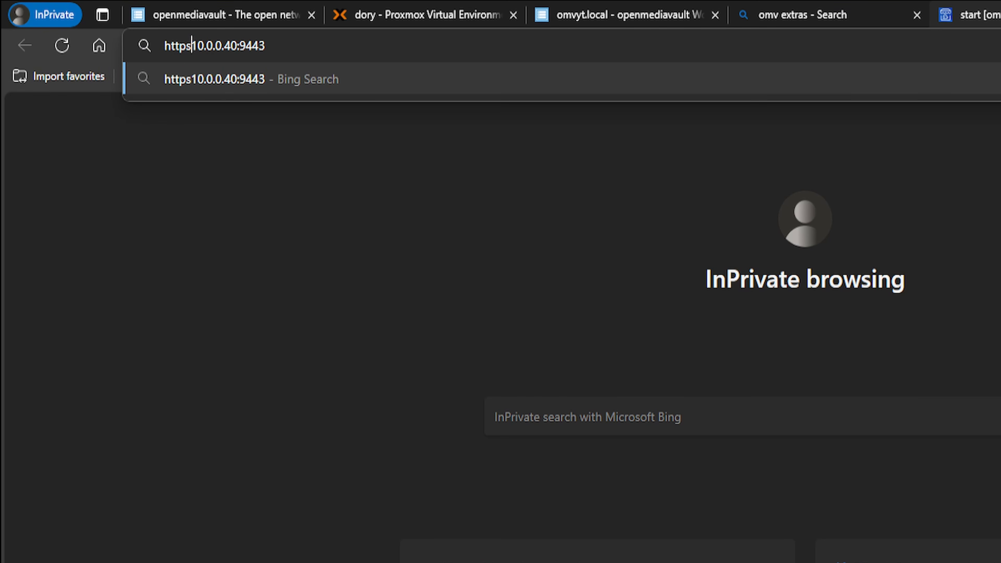
text(//)
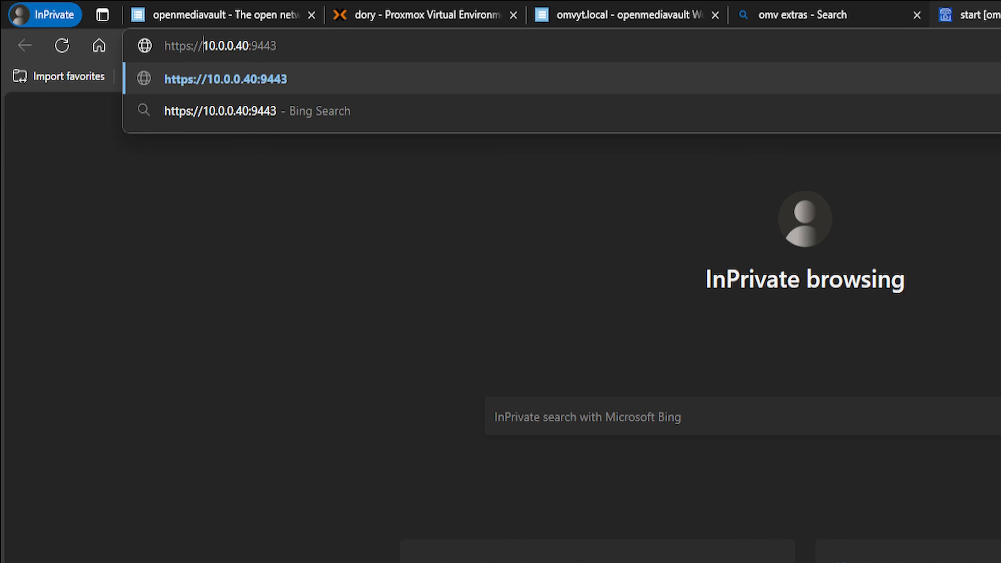
key(Return)
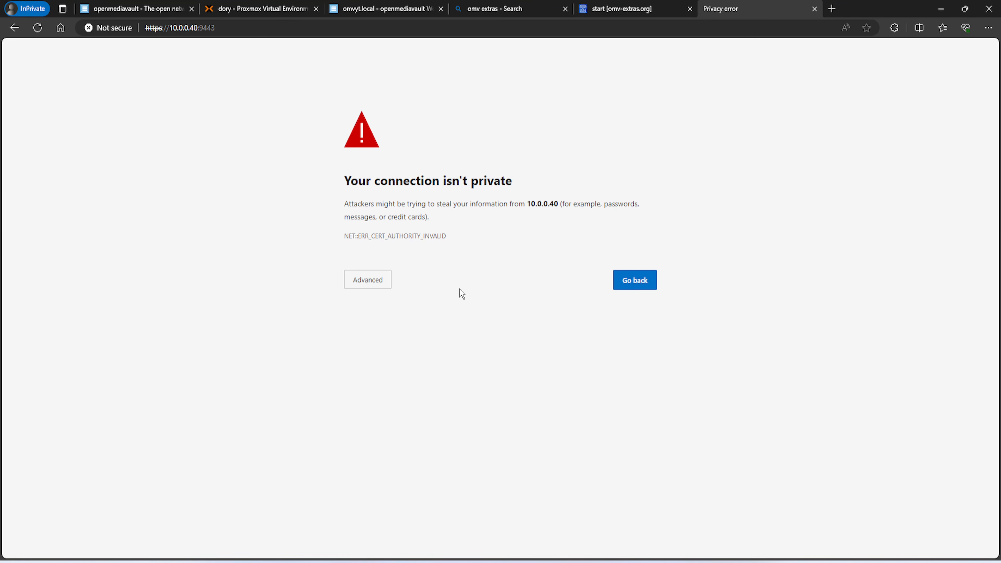
click(599, 452)
Continue past the unsafe-site warning and create Portainer's admin user with anonymous statistics unticked
click(380, 363)
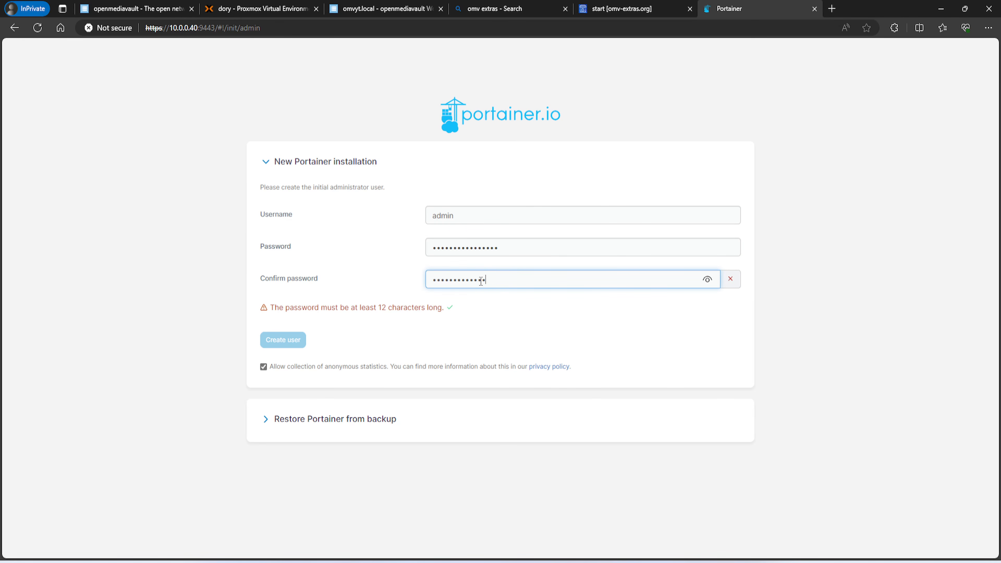
text(**)
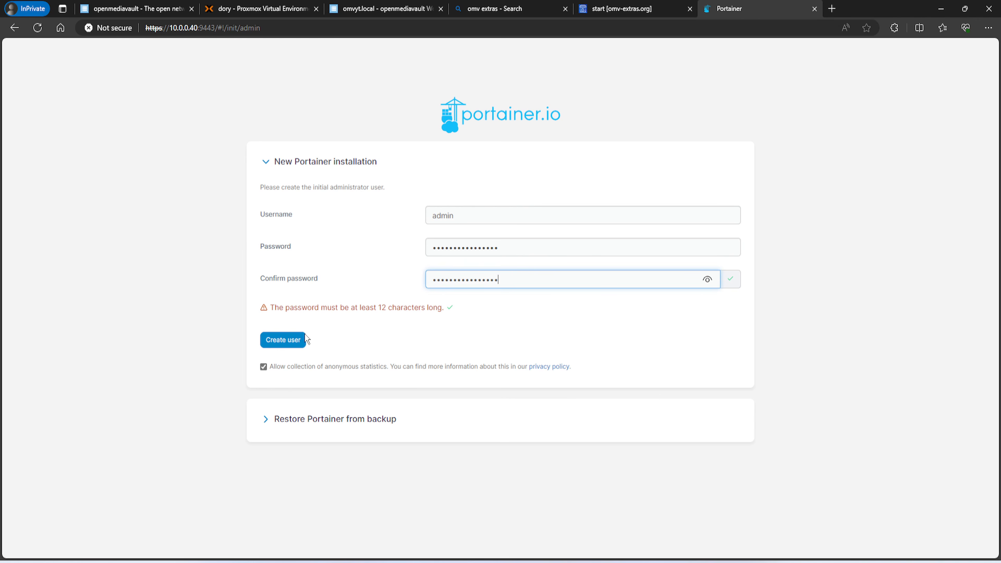
click(263, 367)
click(282, 340)
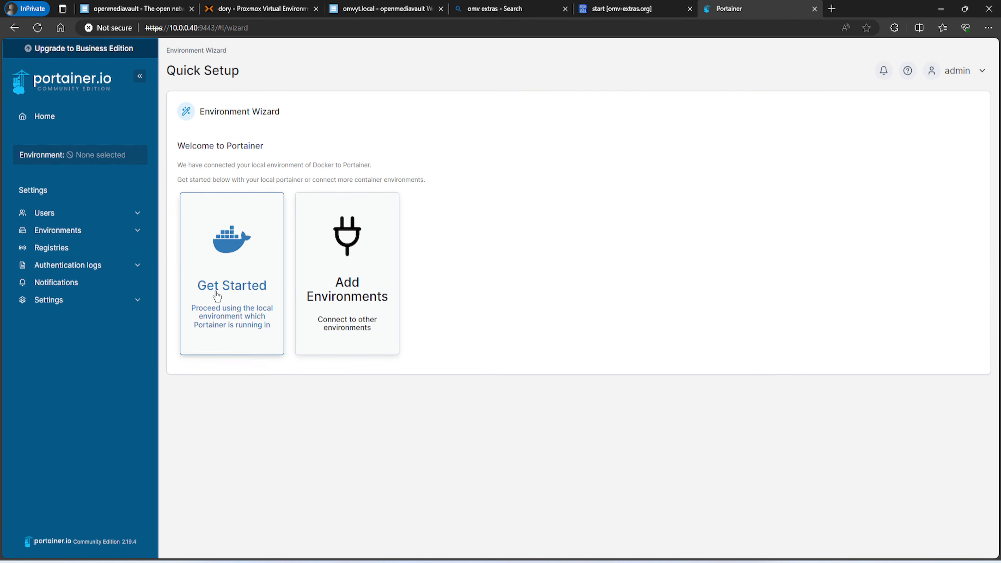
Browse Environments, then return Home and open the local environment's dashboard
click(67, 232)
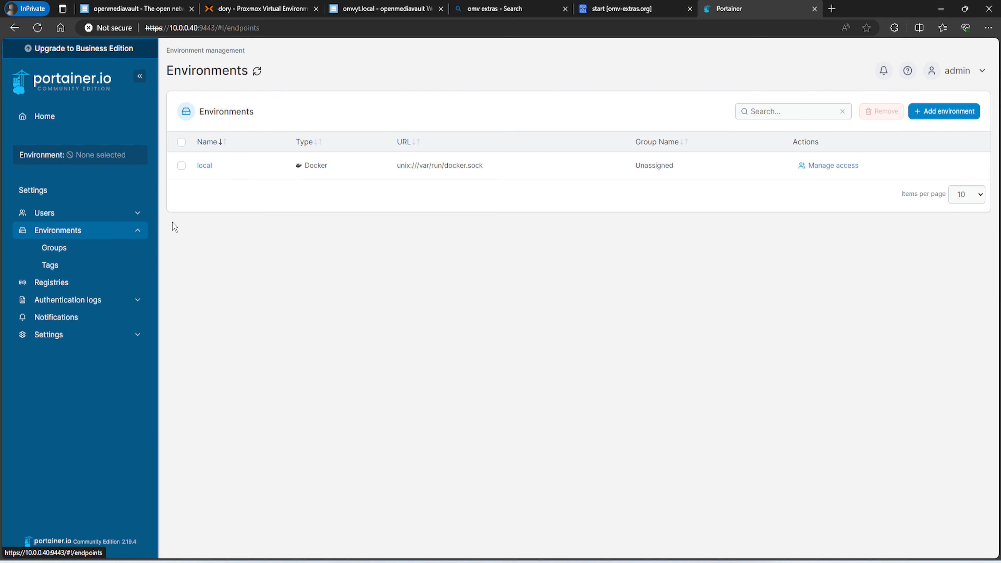
click(204, 165)
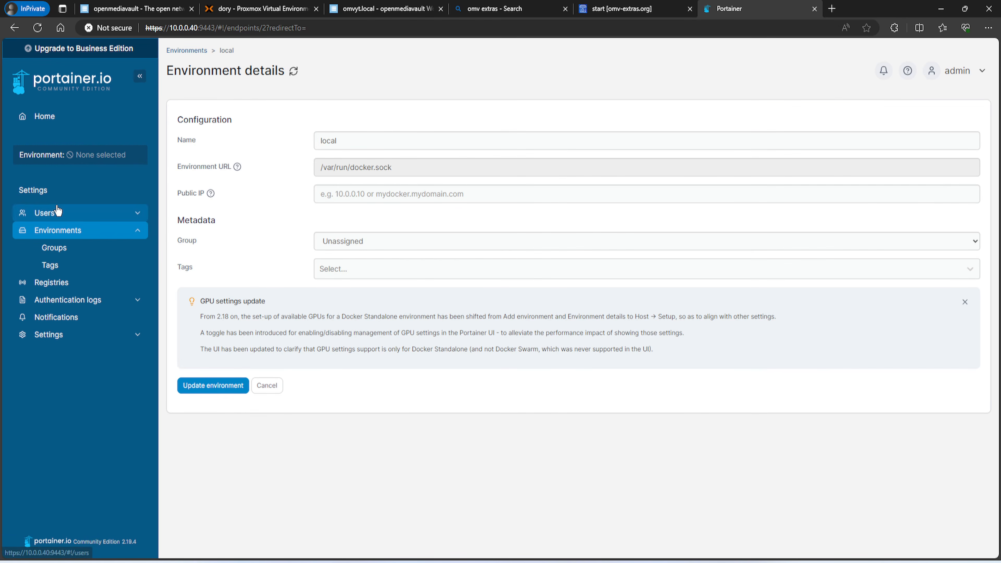
click(49, 121)
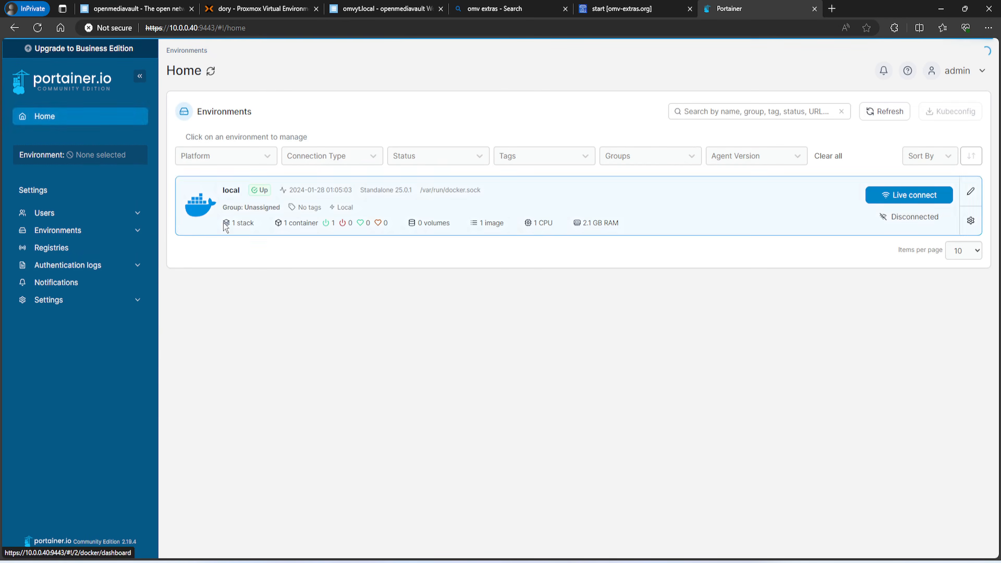
click(218, 296)
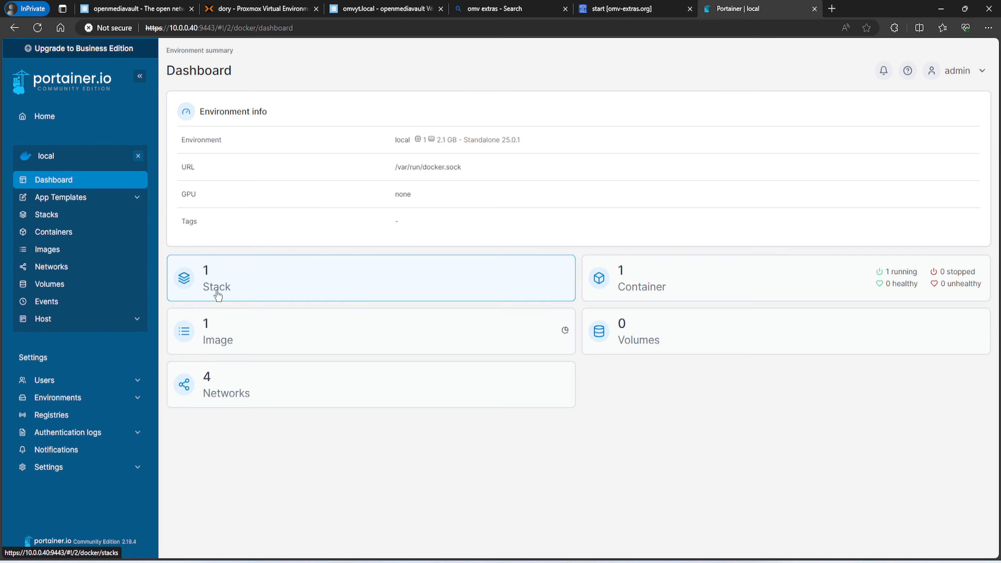
Show the local Containers list with the portainer container publishing ports 8000 and 9443
click(632, 283)
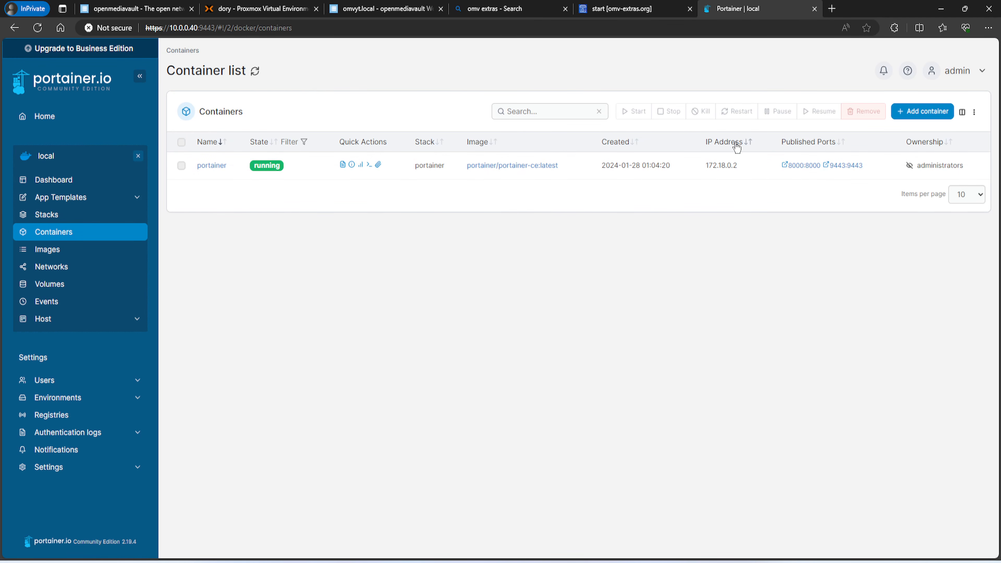
click(921, 112)
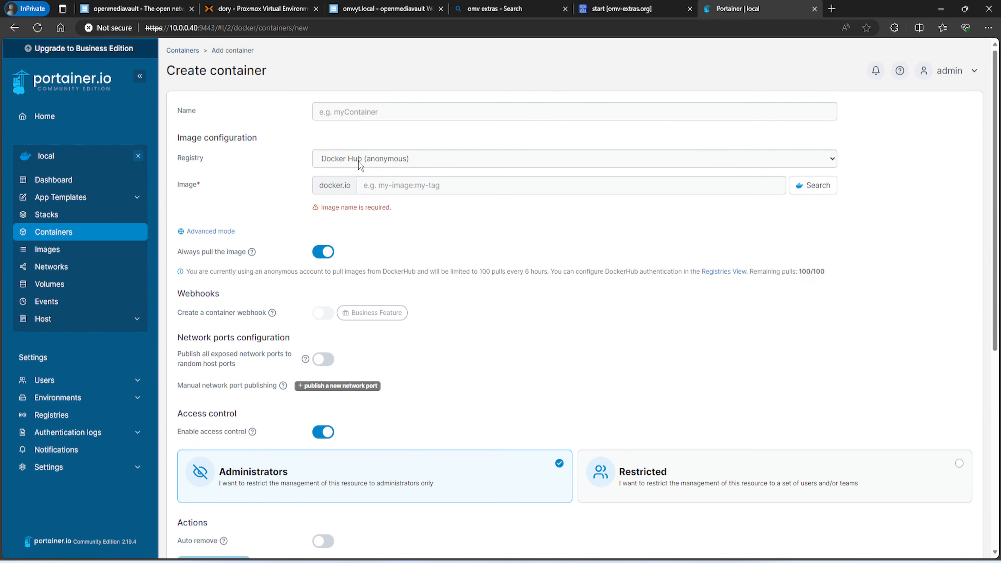
click(191, 59)
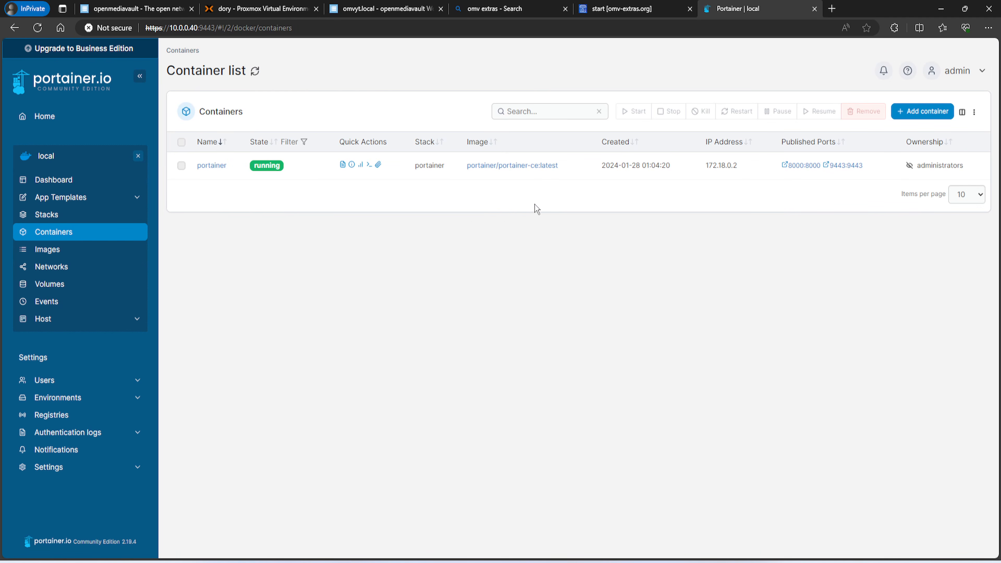